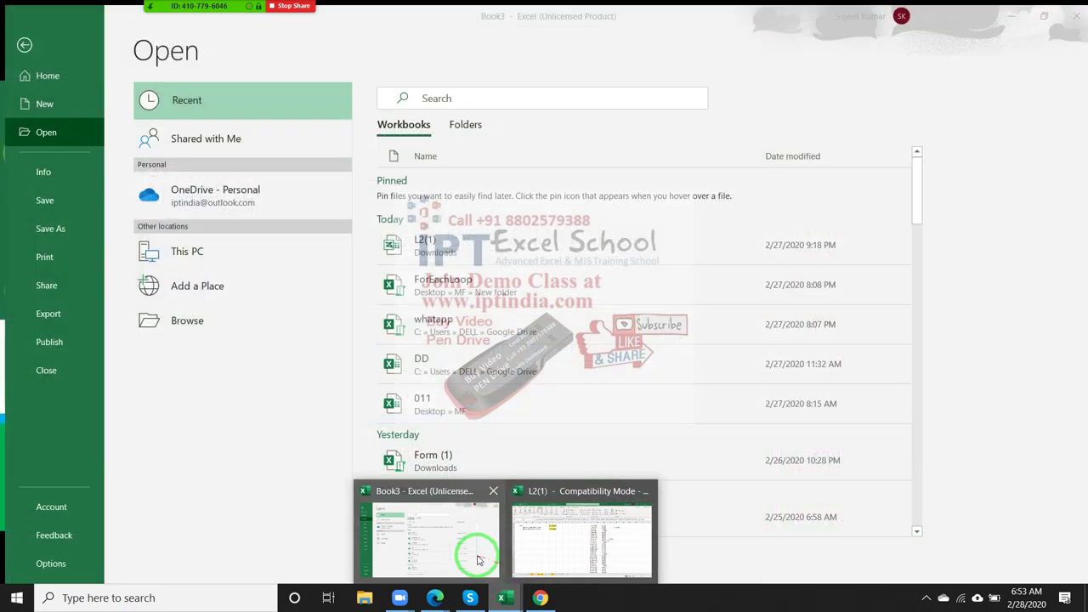
Open the DD workbook from Excel's recent workbooks list to show its Sales sheet
{"action": "left_click", "coordinate": [478, 558]}
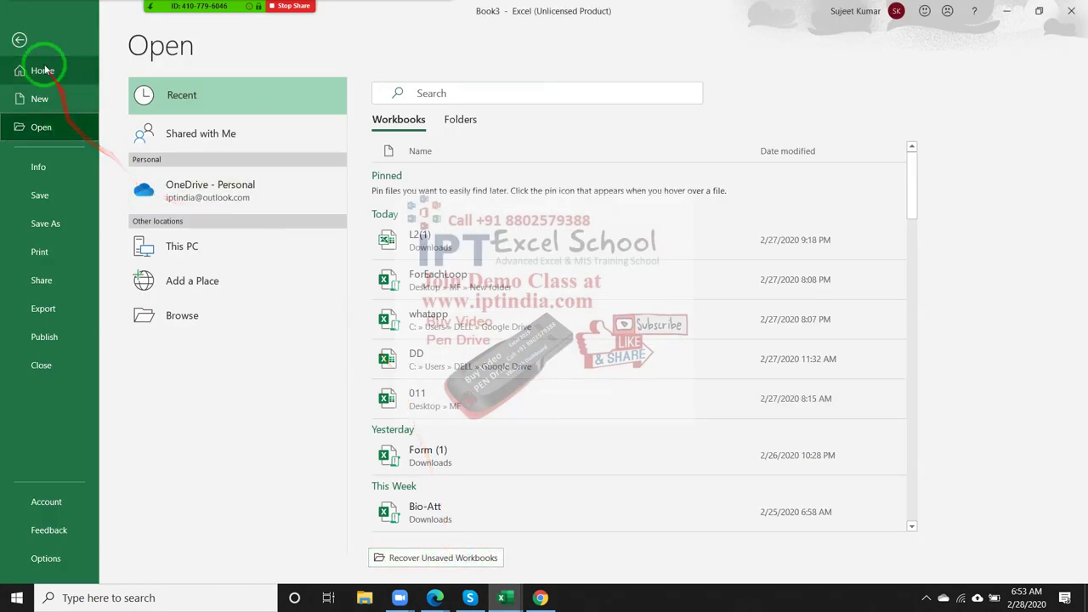
{"action": "left_click", "coordinate": [20, 43]}
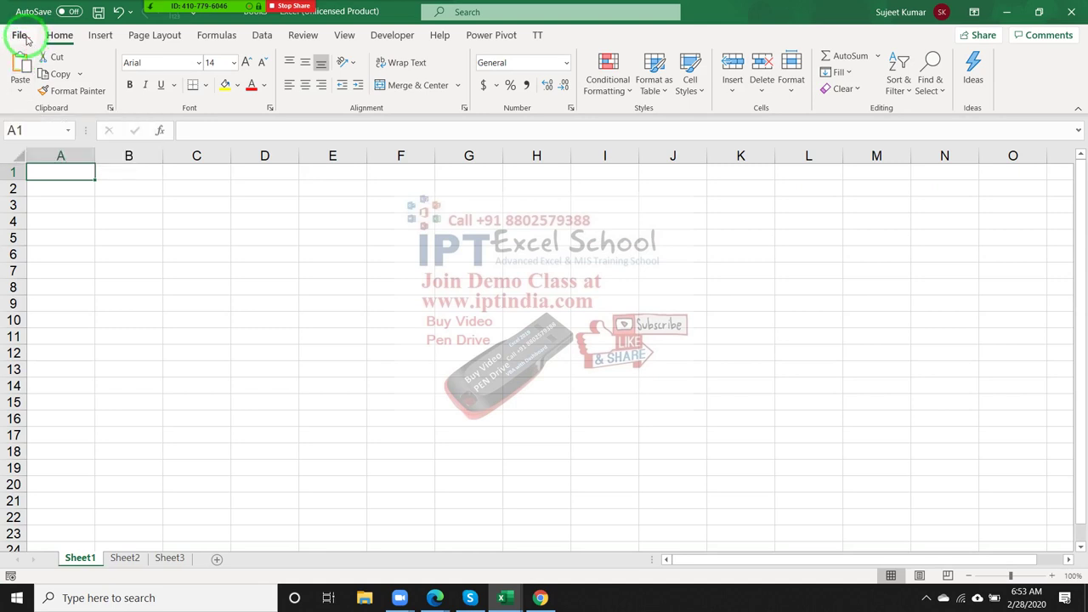
{"action": "left_click", "coordinate": [20, 36]}
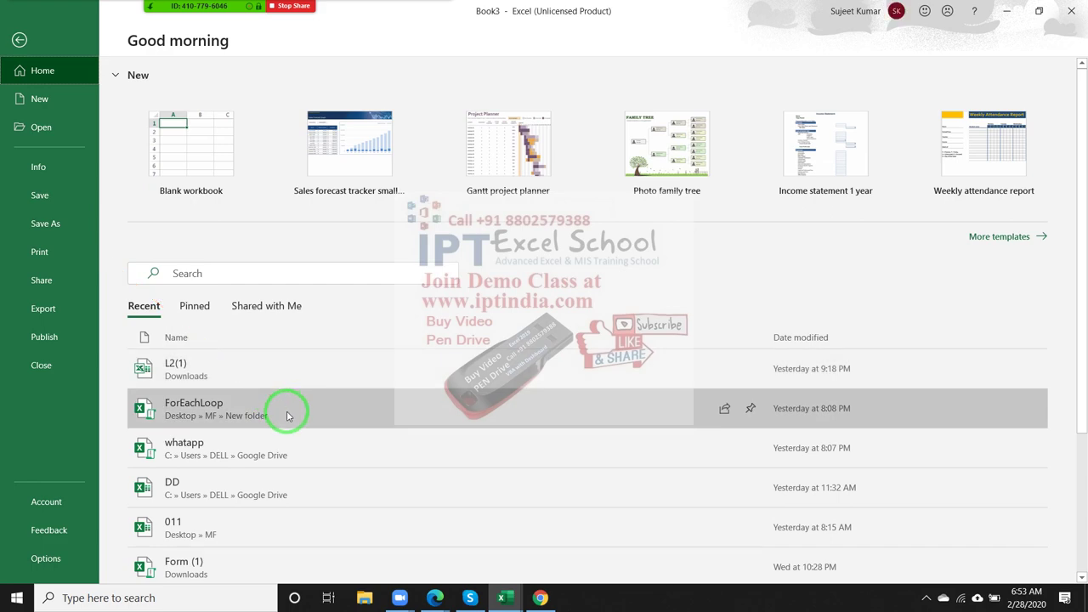
{"action": "scroll", "coordinate": [288, 418], "scroll_direction": "down", "scroll_amount": 1}
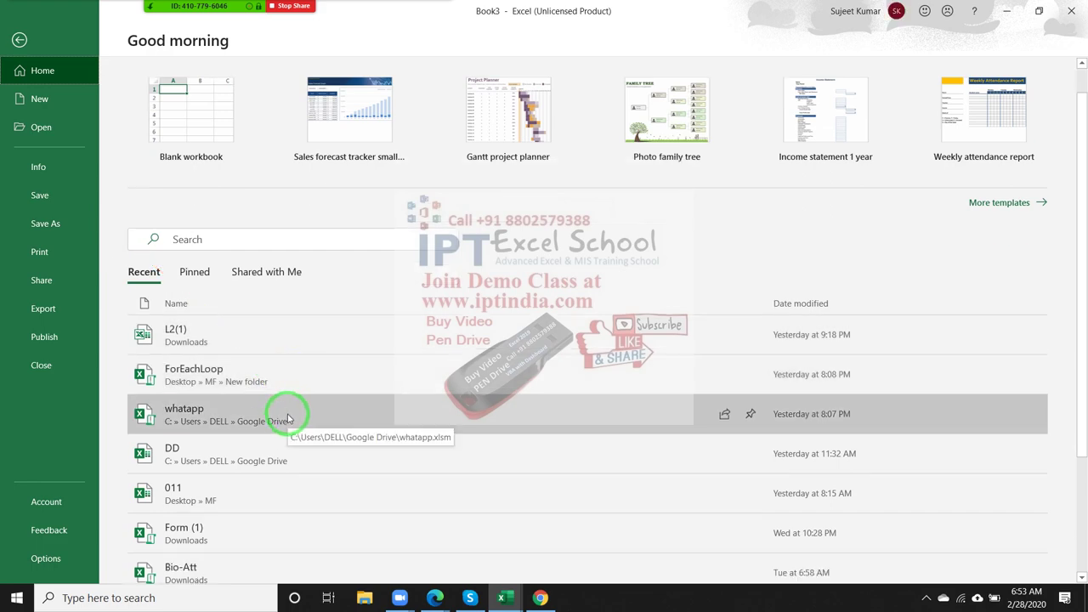
{"action": "left_click", "coordinate": [284, 438]}
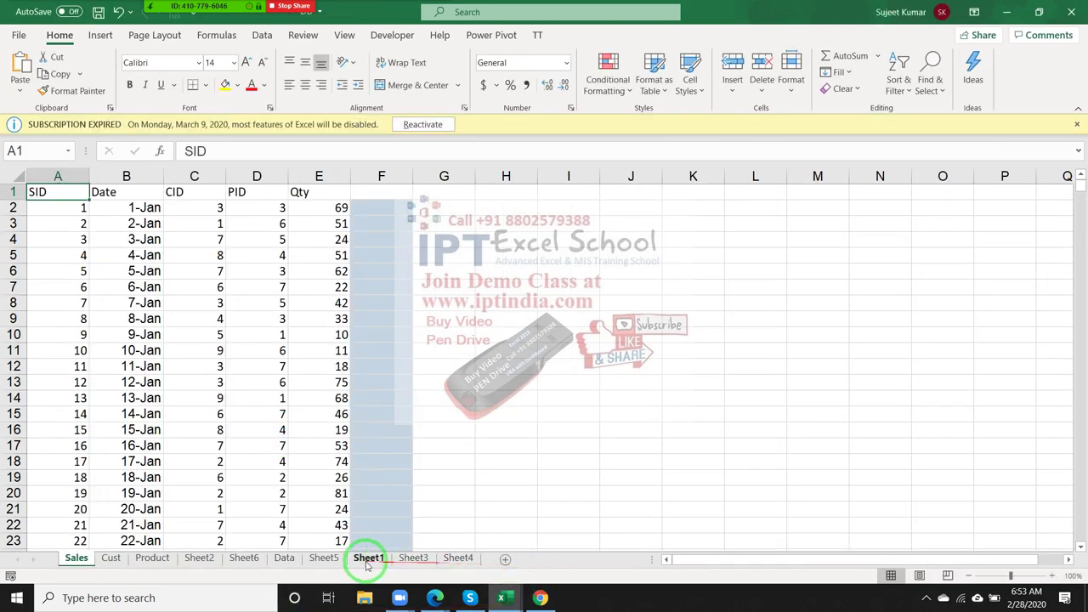
Copy the Data sheet's table, SID through GTotal, into A1 of a new blank workbook
{"action": "left_click", "coordinate": [284, 558]}
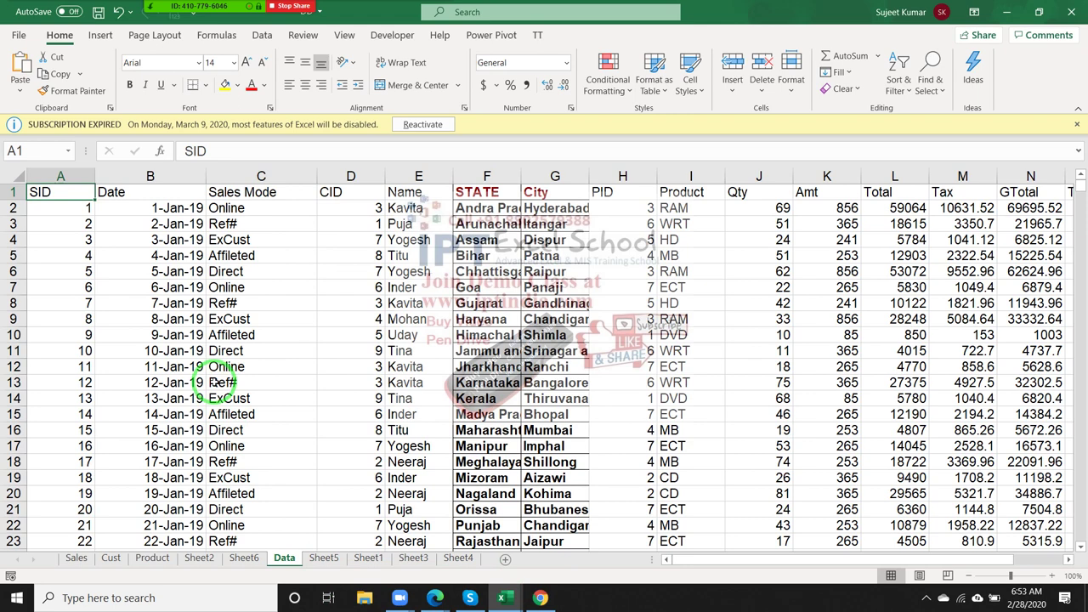
{"action": "key", "text": "ctrl+shift+Down"}
{"action": "key", "text": "ctrl+shift+Right"}
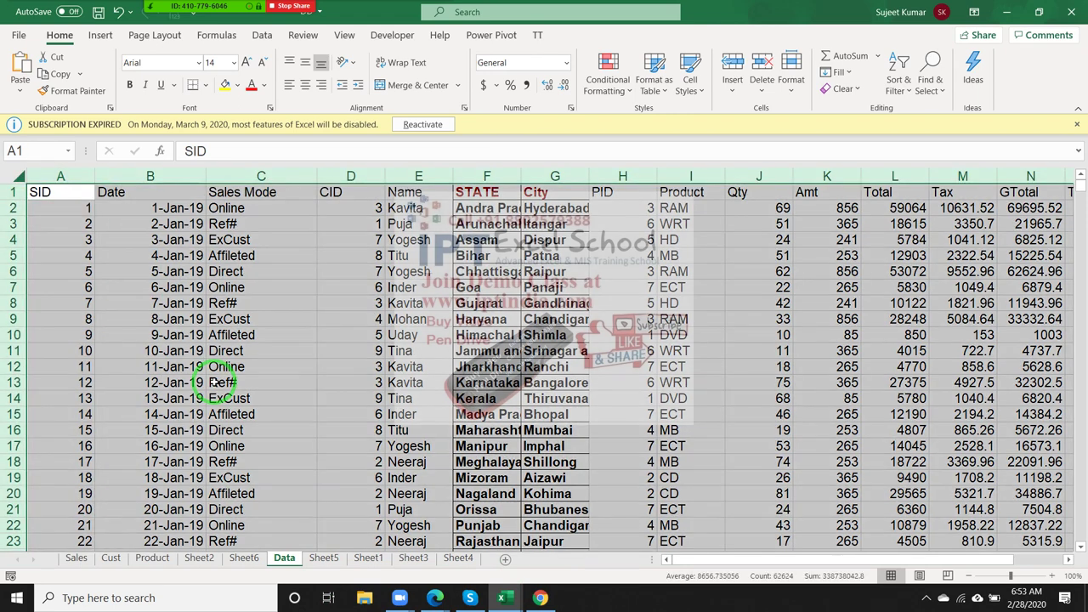
{"action": "key", "text": "ctrl+c"}
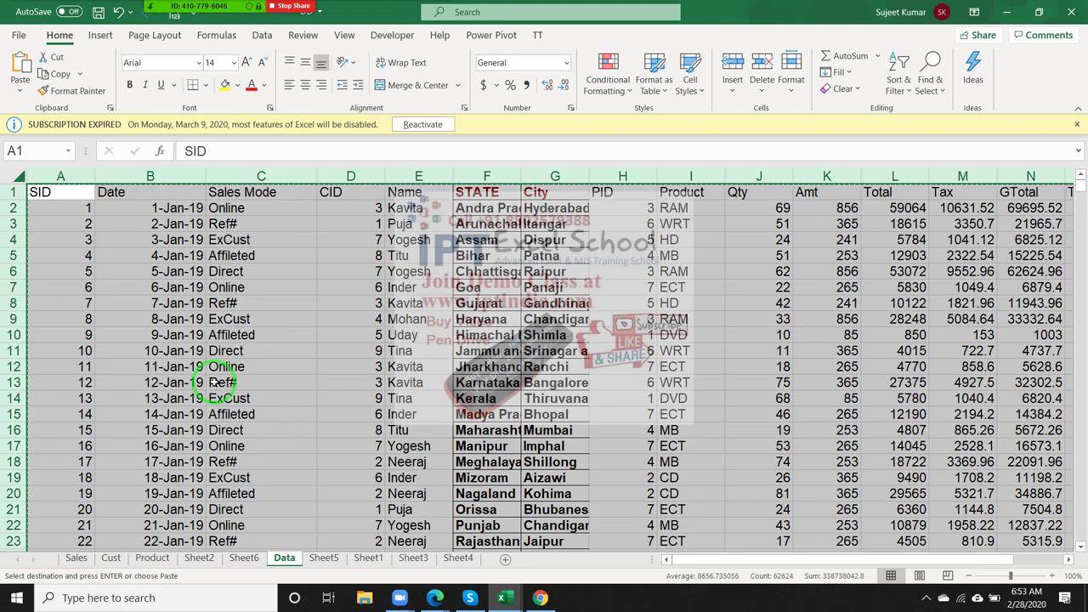
{"action": "key", "text": "ctrl+n"}
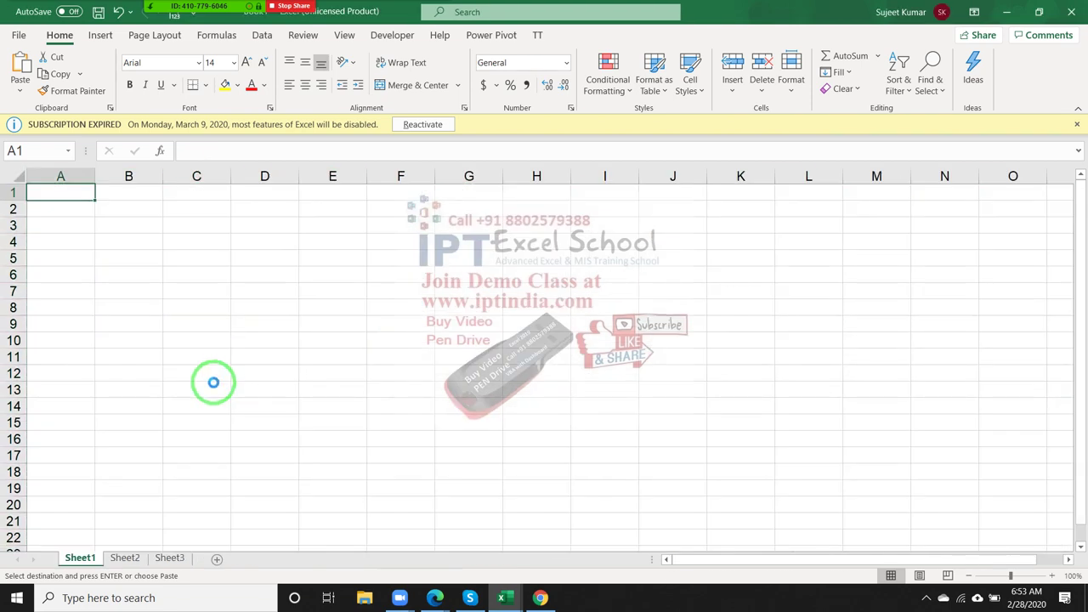
{"action": "key", "text": "ctrl+v"}
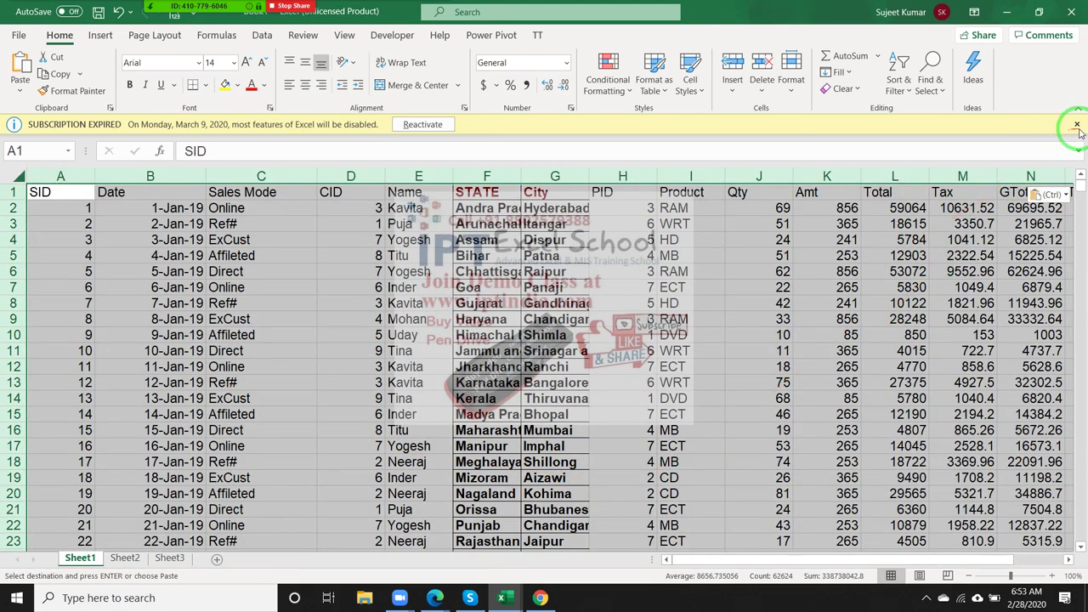
Delete the Total, Tax and GTotal columns from the pasted data
{"action": "left_click", "coordinate": [1077, 125]}
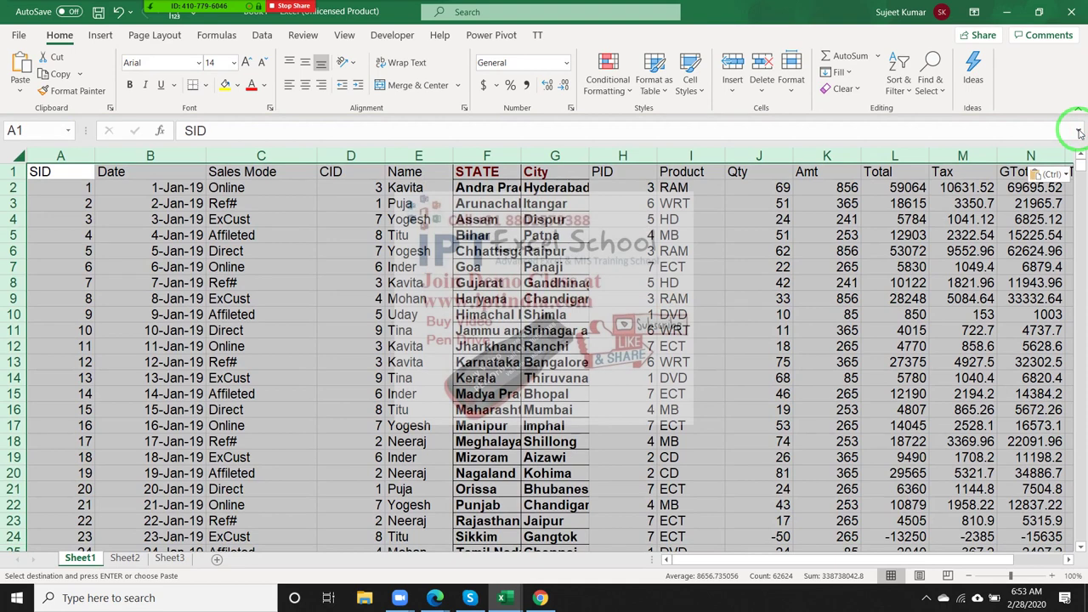
{"action": "left_click", "coordinate": [351, 265]}
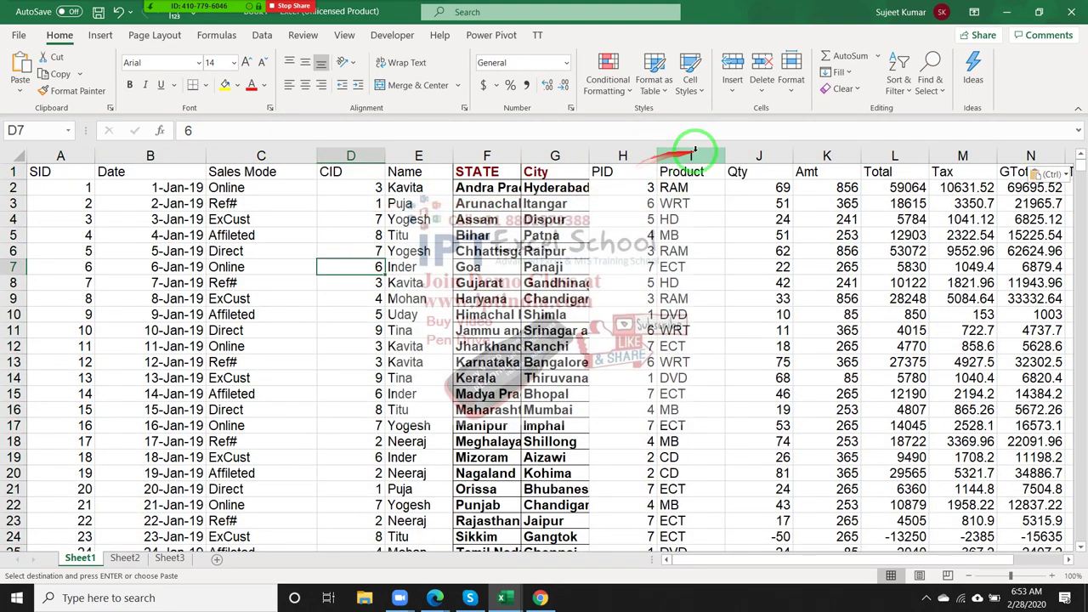
{"action": "left_click", "coordinate": [874, 154]}
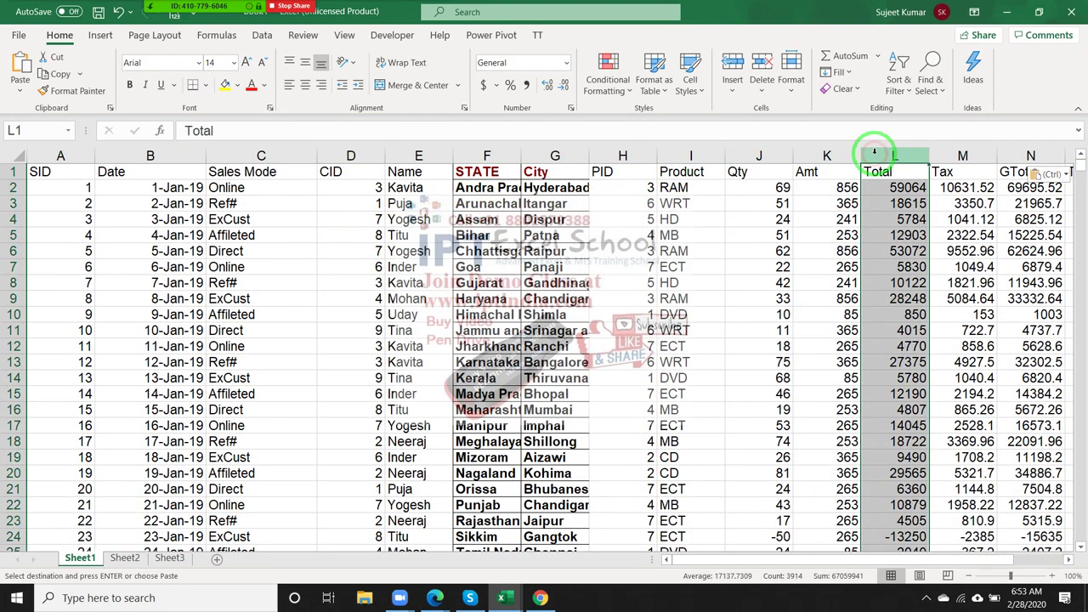
{"action": "left_click_drag", "start_coordinate": [874, 152], "coordinate": [874, 151]}
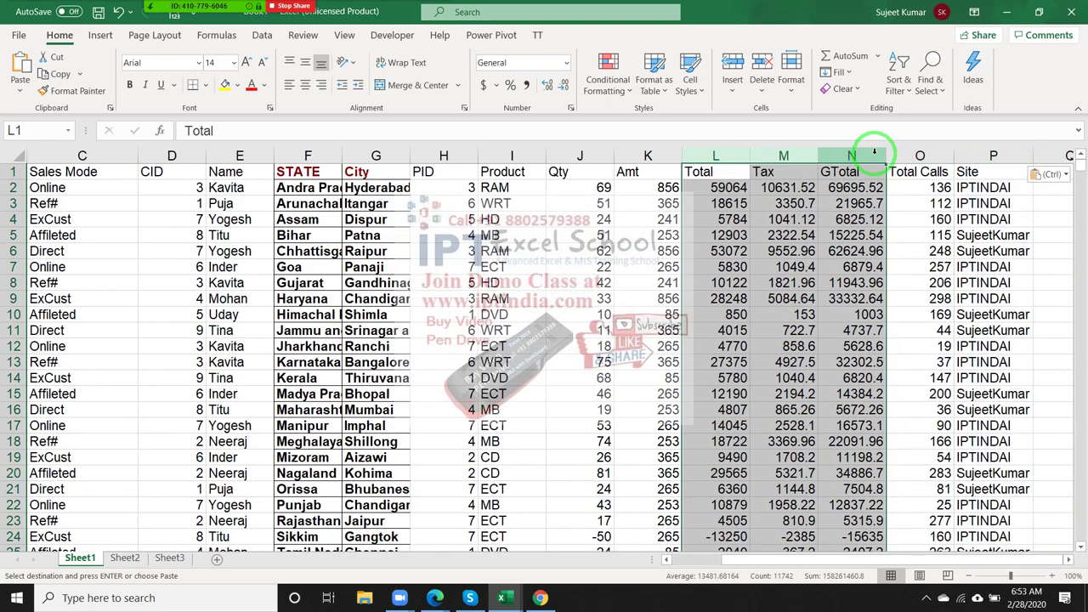
{"action": "key", "text": "ctrl+minus"}
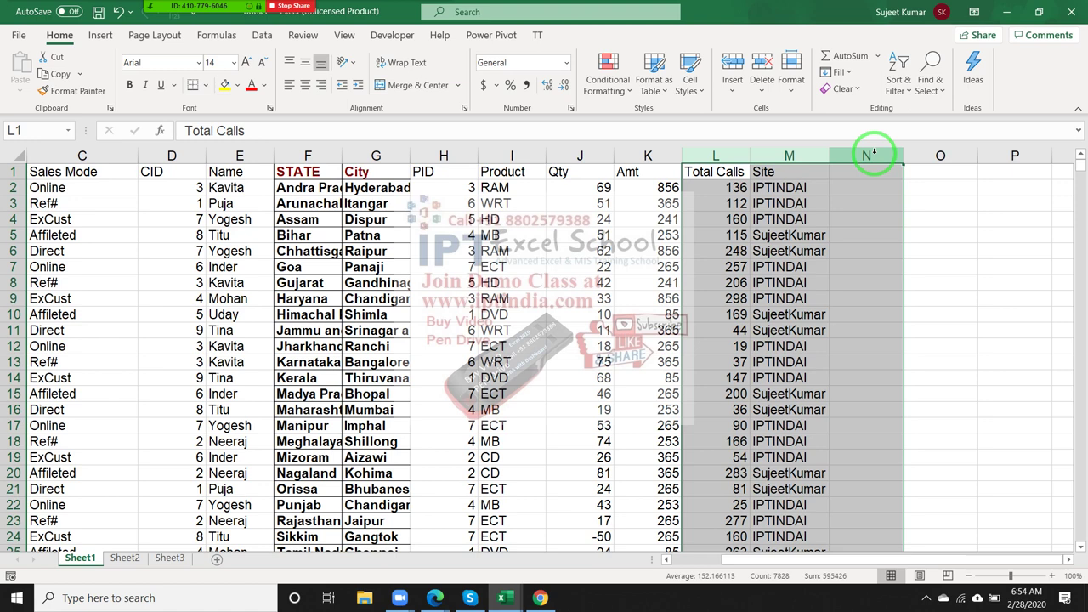
Rename the Amt column header to MRP
{"action": "key", "text": "Left"}
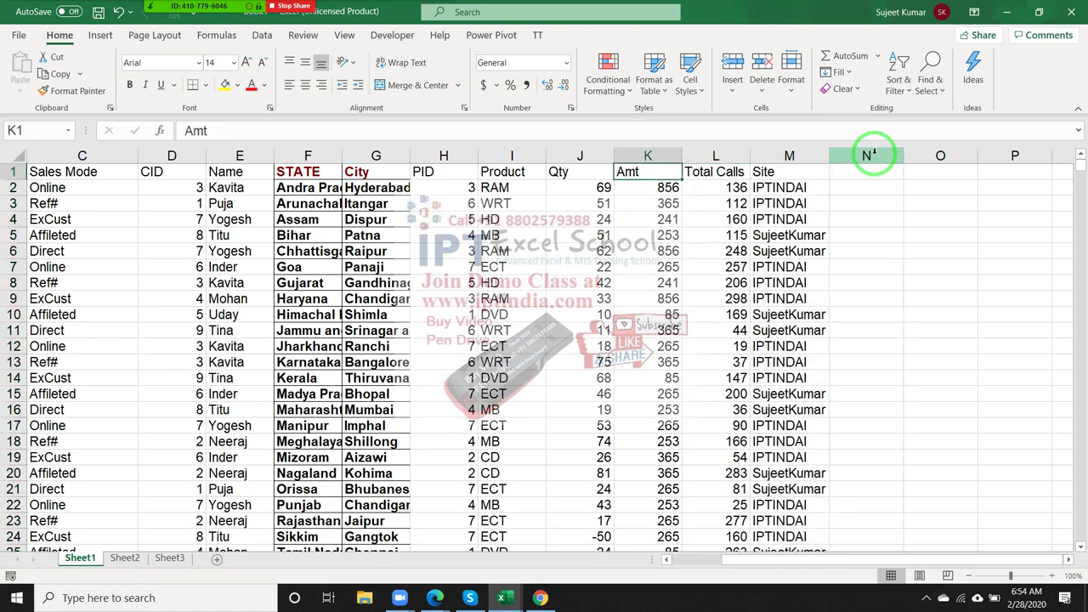
{"action": "type", "text": "mrp"}
{"action": "key", "text": "Return"}
{"action": "key", "text": "Up"}
{"action": "type", "text": "MR"}
{"action": "key", "text": "Return"}
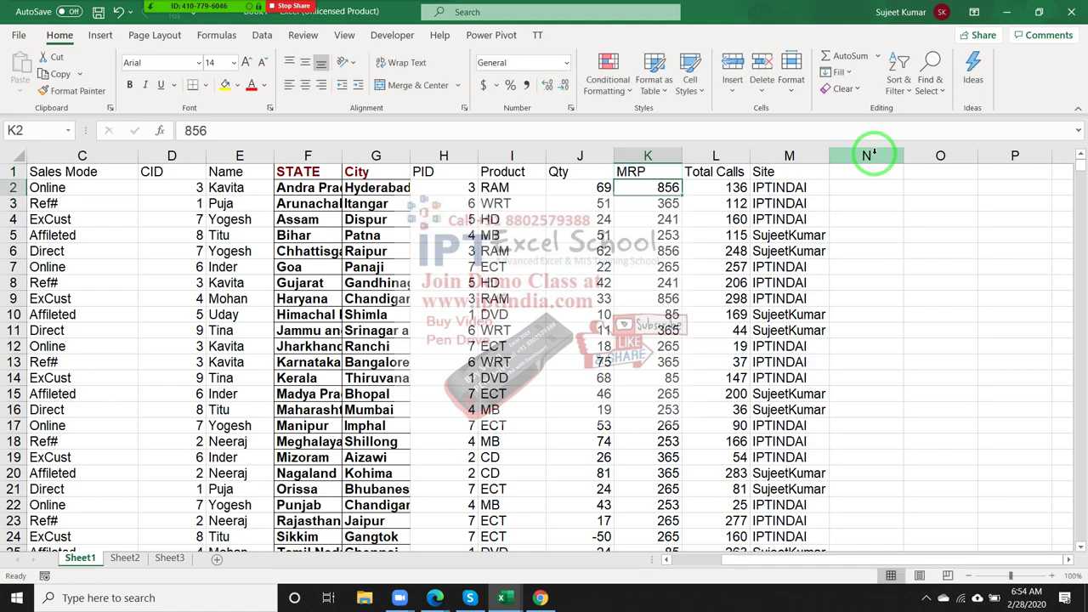
Delete the SID, CID and PID columns
{"action": "key", "text": "ctrl+Home"}
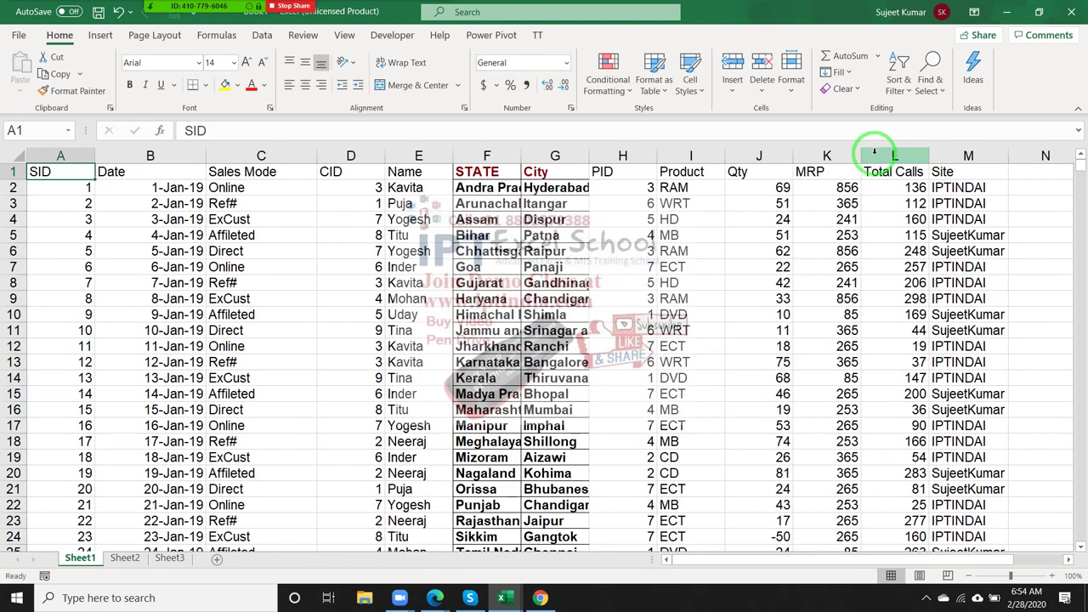
{"action": "key", "text": "ctrl+space"}
{"action": "key", "text": "ctrl+minus"}
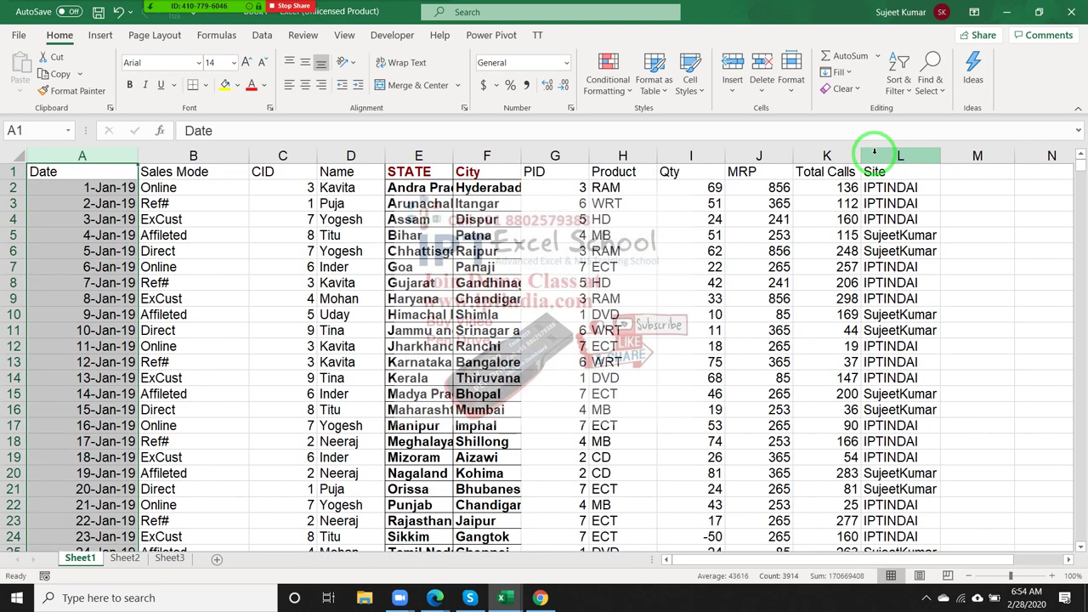
{"action": "key", "text": "Right"}
{"action": "key", "text": "Right"}
{"action": "key", "text": "ctrl+space"}
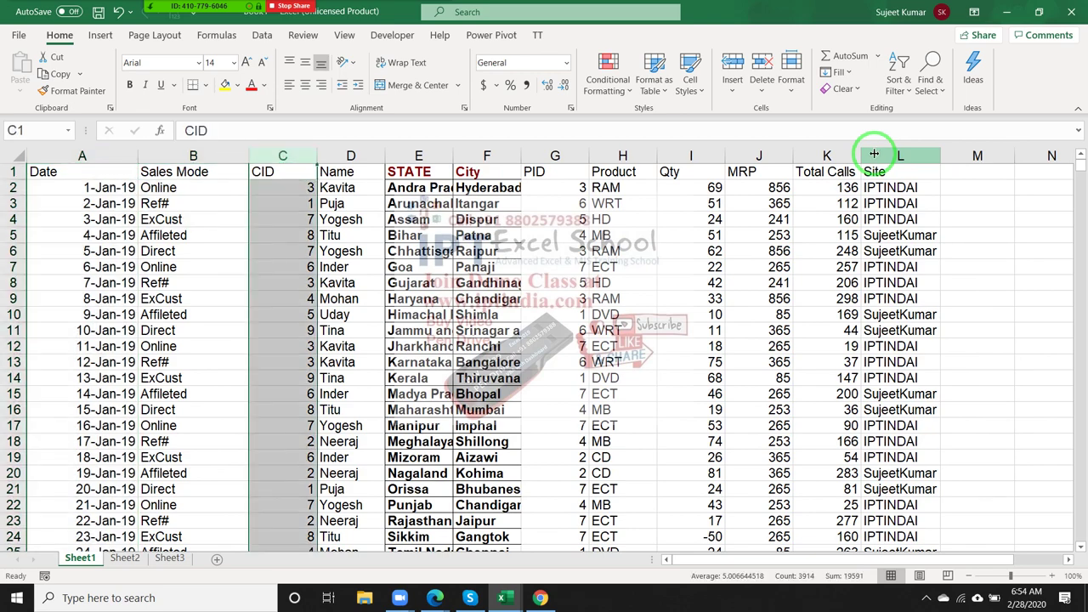
{"action": "key", "text": "ctrl+minus"}
{"action": "key", "text": "Right"}
{"action": "key", "text": "Right"}
{"action": "key", "text": "Right"}
{"action": "key", "text": "ctrl+space"}
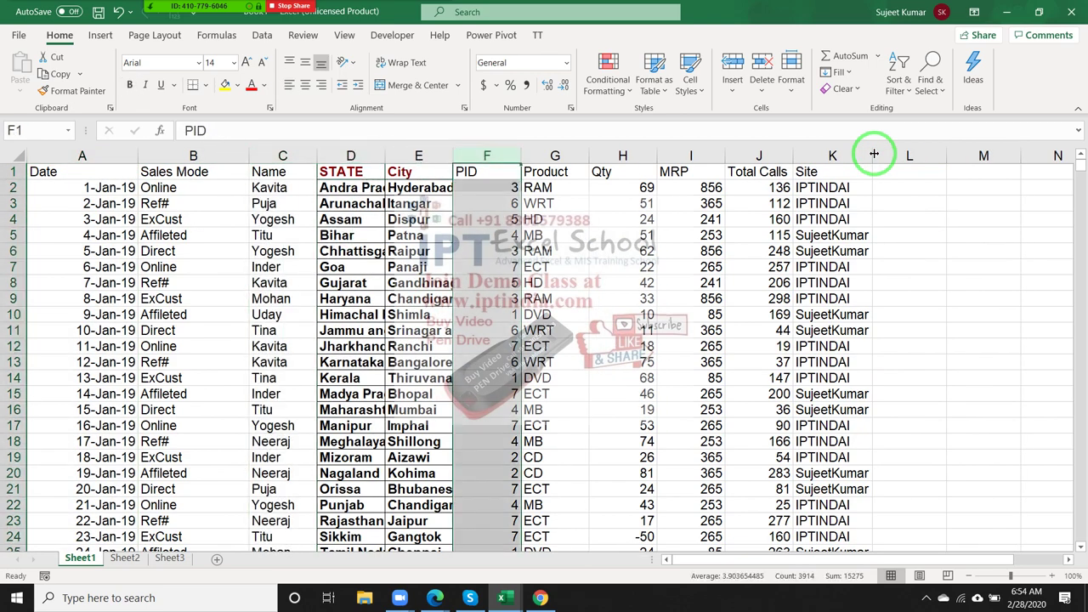
{"action": "key", "text": "ctrl+minus"}
{"action": "left_click_drag", "start_coordinate": [874, 154], "coordinate": [238, 159]}
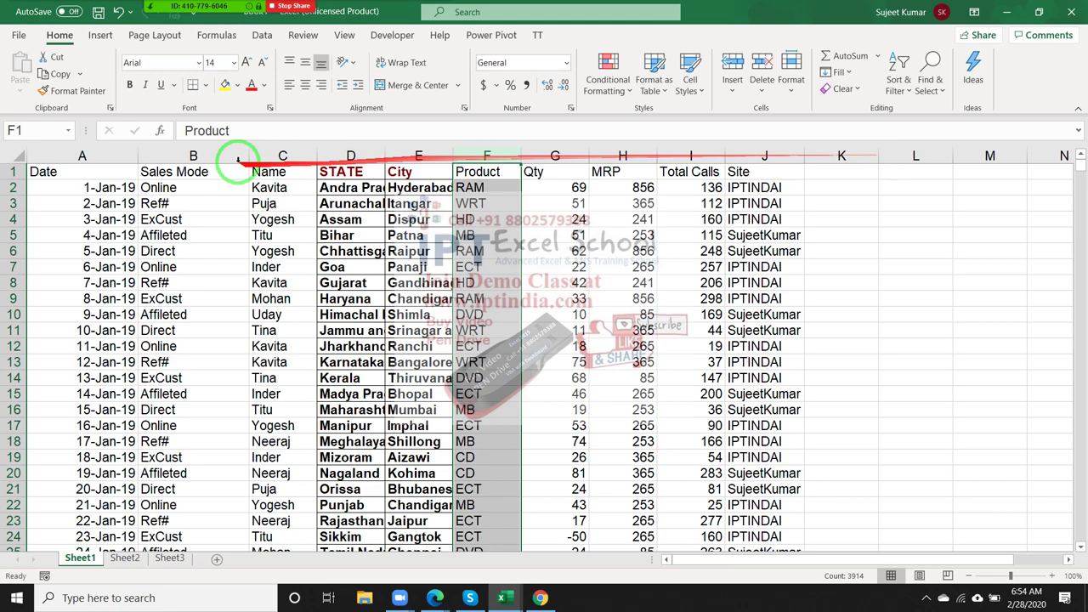
Insert a PivotTable on a new sheet with Name in Rows and Sum of Qty in Values
{"action": "left_click", "coordinate": [46, 171]}
{"action": "left_click", "coordinate": [98, 37]}
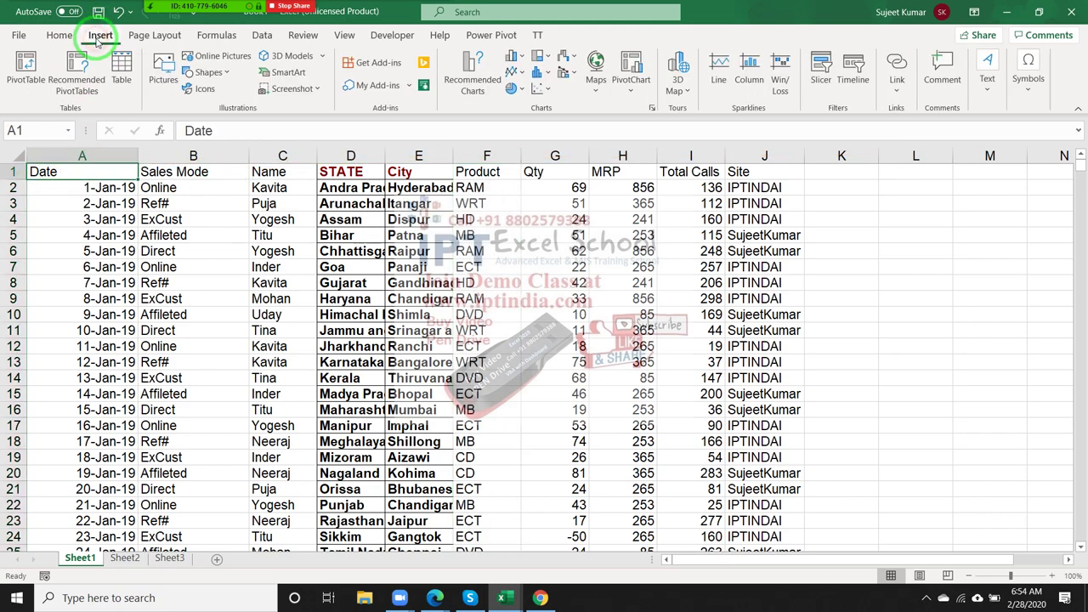
{"action": "left_click", "coordinate": [23, 68]}
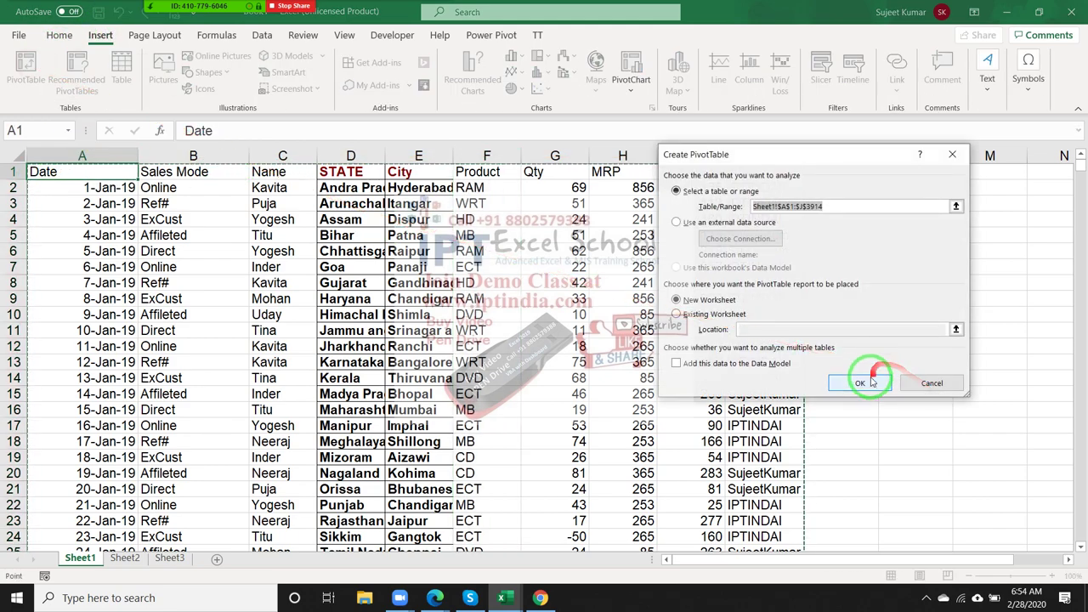
{"action": "left_click", "coordinate": [860, 382]}
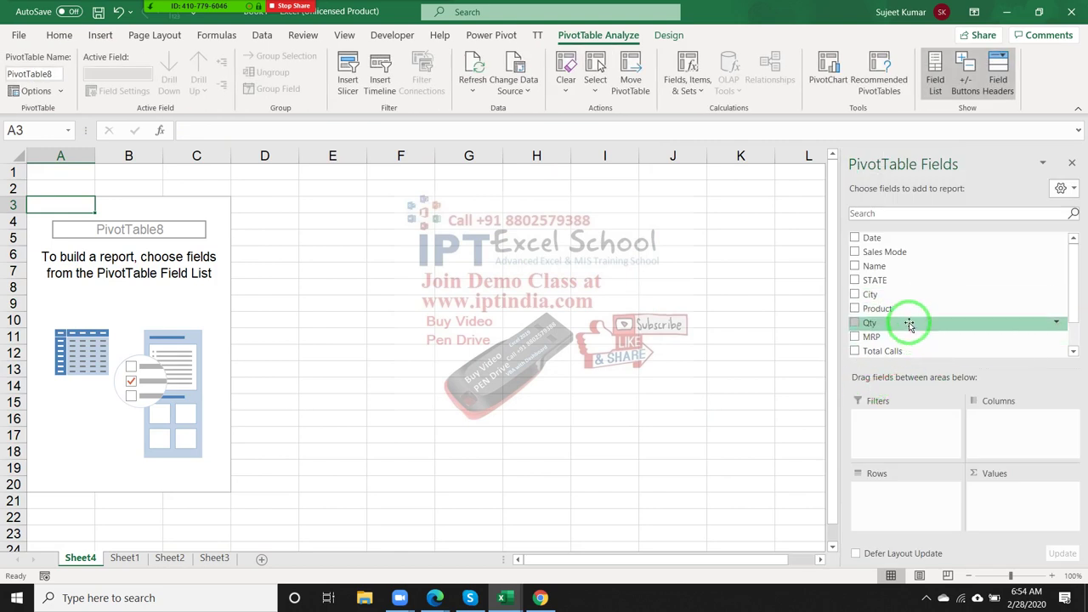
{"action": "mouse_move", "coordinate": [904, 266]}
{"action": "left_mouse_down"}
{"action": "mouse_move", "coordinate": [918, 382]}
{"action": "mouse_move", "coordinate": [885, 493]}
{"action": "left_mouse_up"}
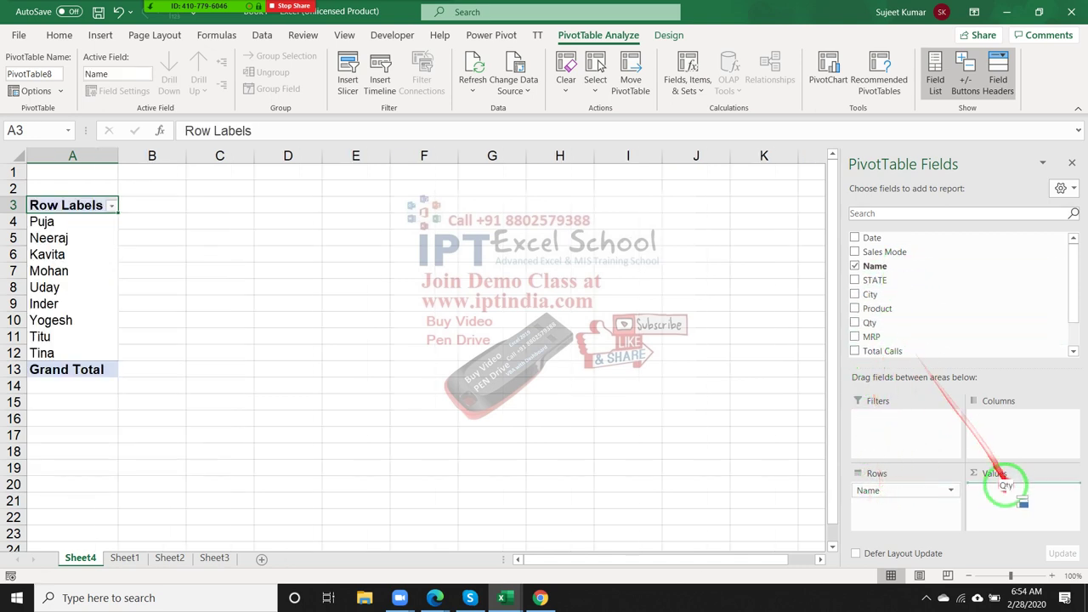
{"action": "left_click_drag", "start_coordinate": [894, 331], "coordinate": [1000, 487]}
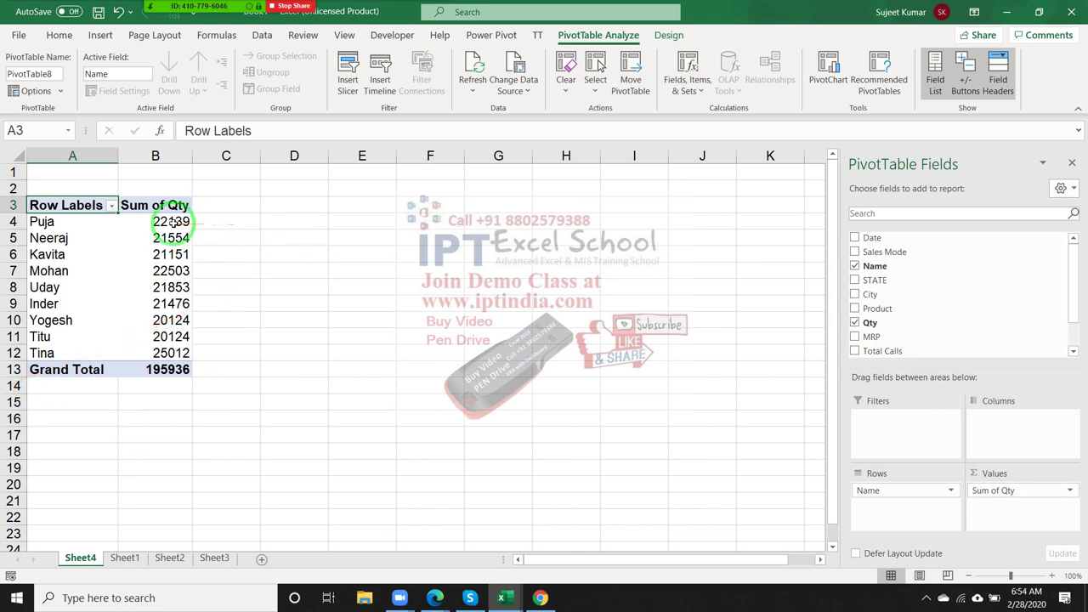
{"action": "left_click_drag", "start_coordinate": [166, 219], "coordinate": [142, 352]}
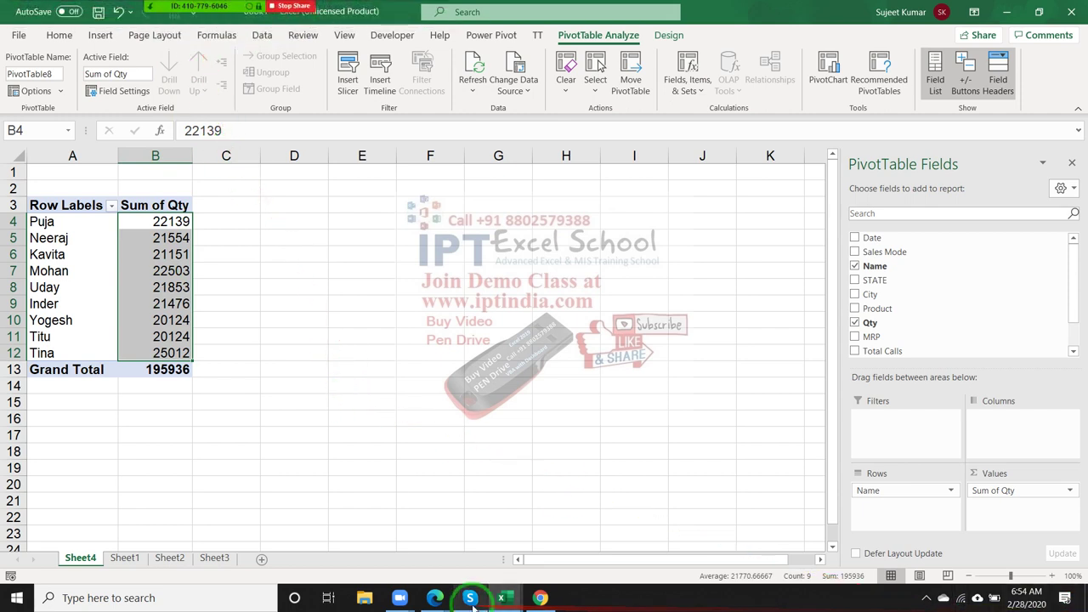
{"action": "left_click", "coordinate": [306, 465]}
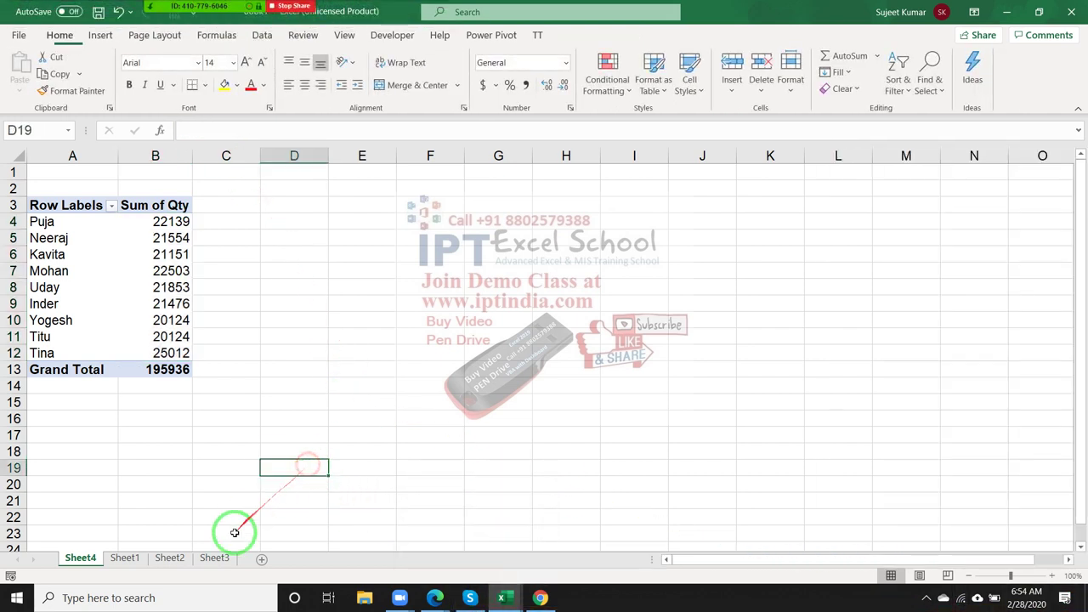
On Sheet1, start a new row below the data, copying the date down from above
{"action": "left_click", "coordinate": [123, 558]}
{"action": "left_click", "coordinate": [89, 558]}
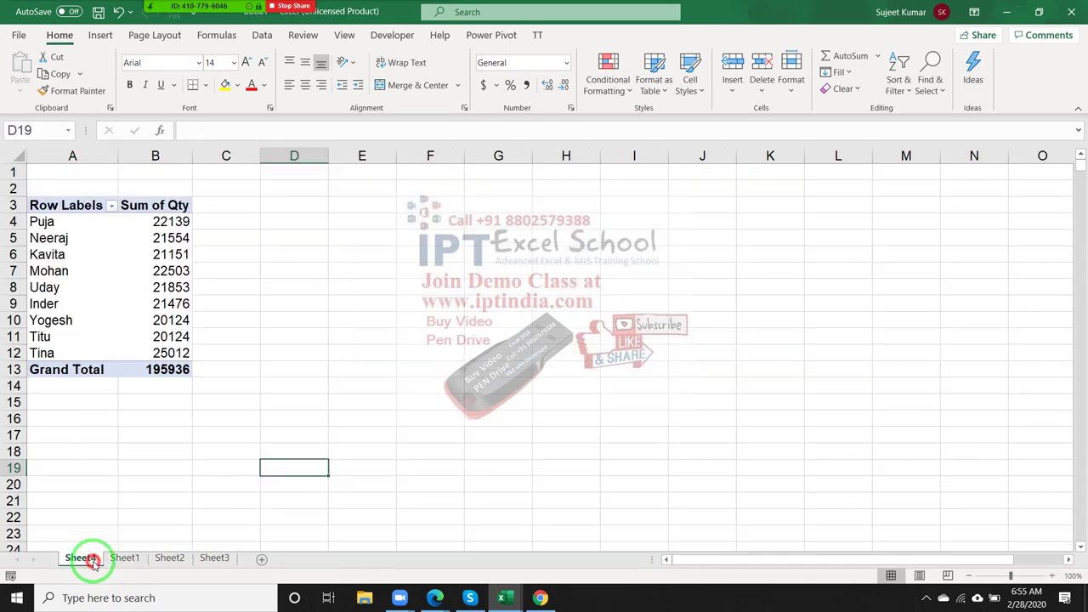
{"action": "left_click", "coordinate": [121, 561]}
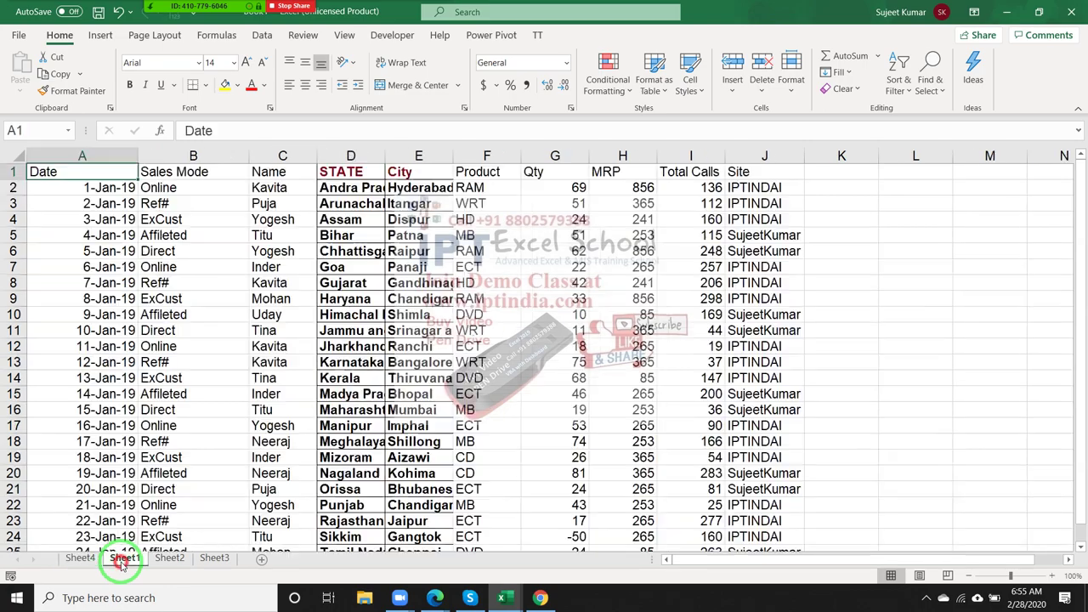
{"action": "left_click", "coordinate": [128, 454]}
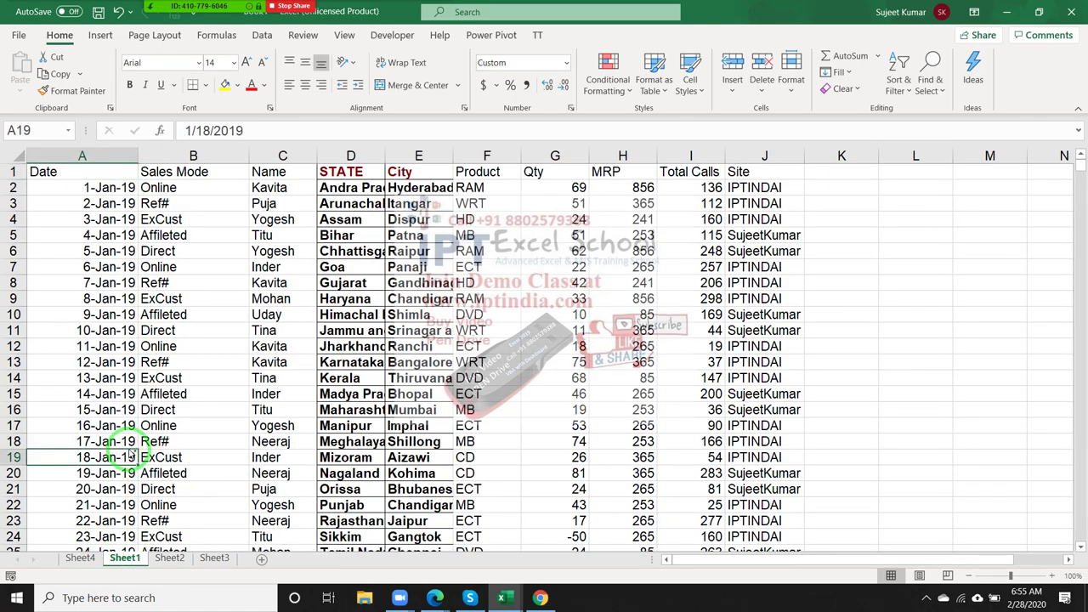
{"action": "key", "text": "ctrl+Down"}
{"action": "key", "text": "Down"}
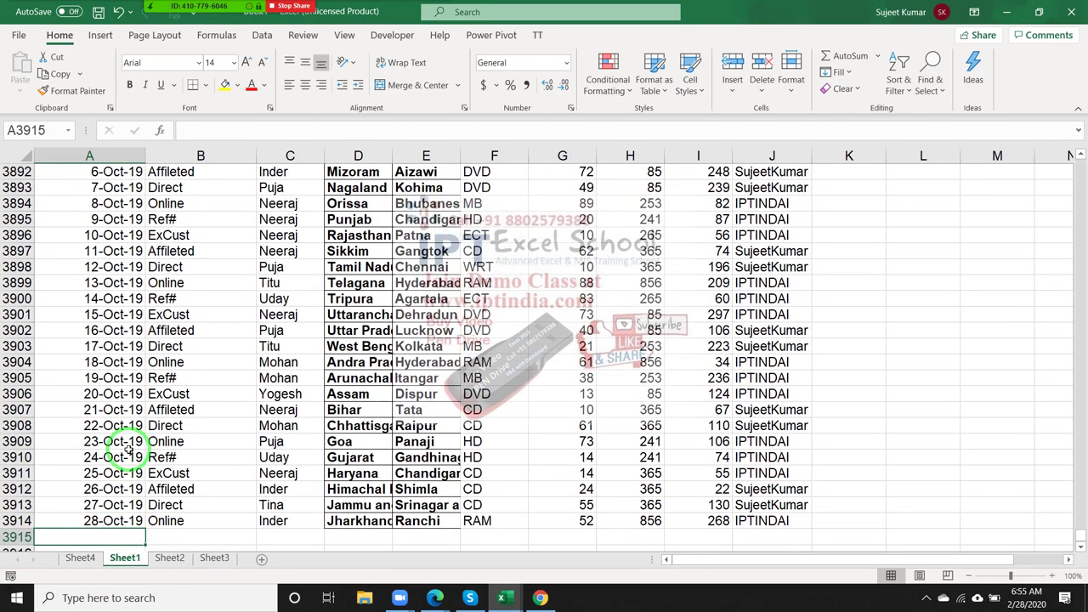
{"action": "key", "text": "ctrl+d"}
{"action": "key", "text": "Tab"}
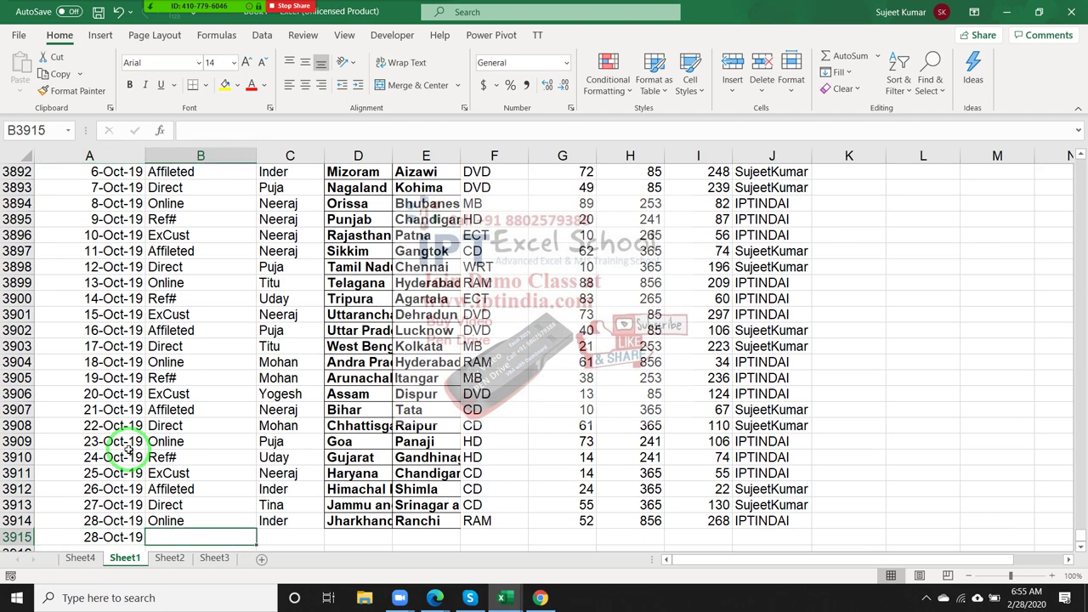
Enter Target in the Sales Mode cell and fill it across the text columns
{"action": "type", "text": "Target"}
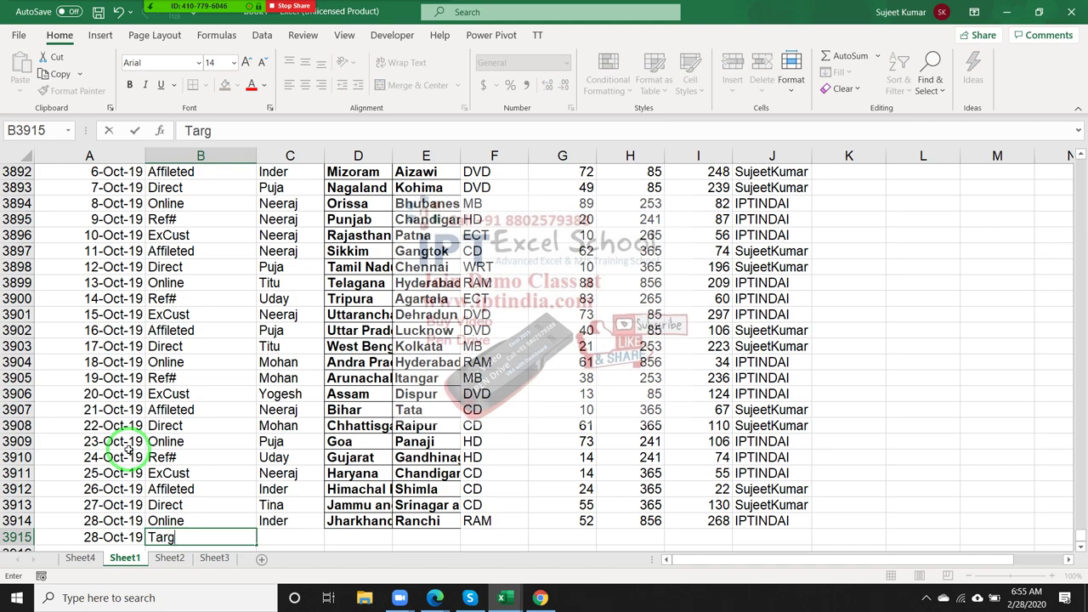
{"action": "key", "text": "Return"}
{"action": "key", "text": "Up"}
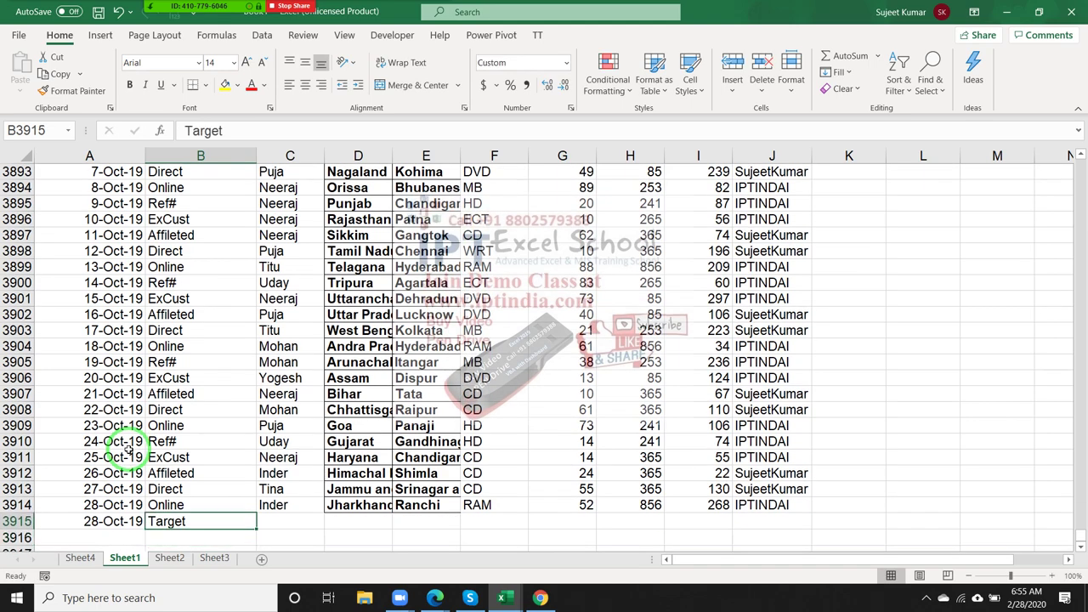
{"action": "key", "text": "shift+Right"}
{"action": "key", "text": "shift+Right"}
{"action": "key", "text": "shift+Right"}
{"action": "key", "text": "shift+Right"}
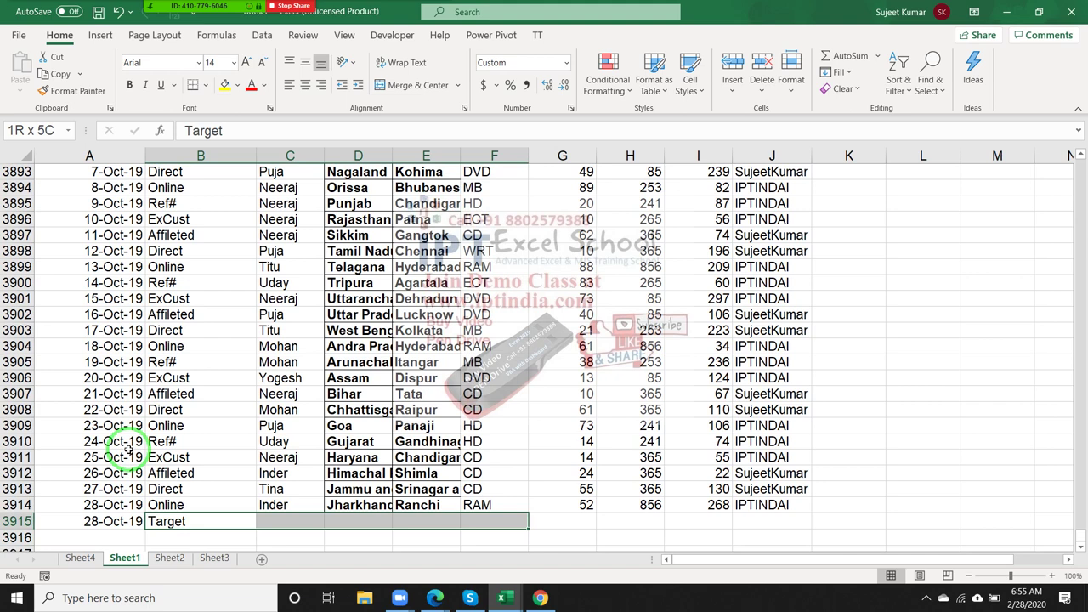
{"action": "key", "text": "ctrl+r"}
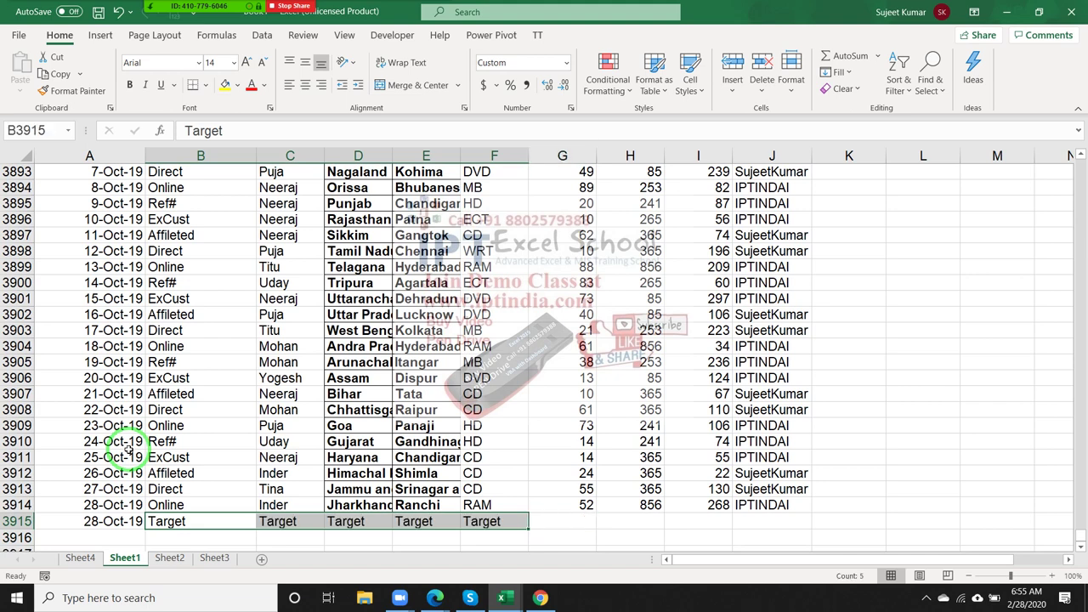
{"action": "key", "text": "Right"}
{"action": "key", "text": "Right"}
{"action": "key", "text": "Right"}
{"action": "key", "text": "Right"}
{"action": "key", "text": "Right"}
{"action": "key", "text": "Right"}
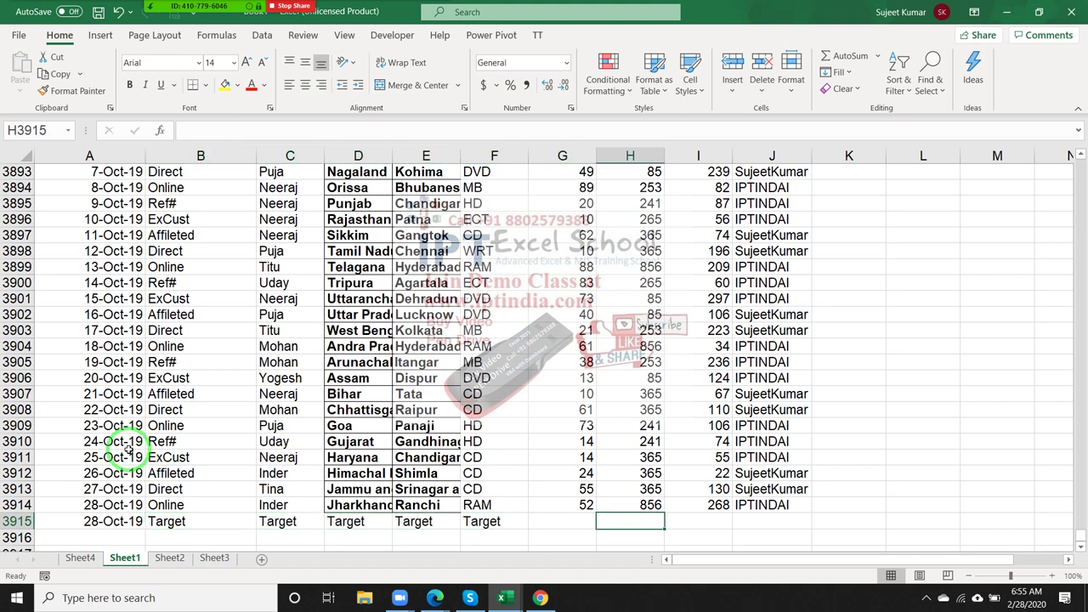
Enter Qty 30000, MRP 500 and Total Calls 321, and copy the Site value down
{"action": "key", "text": "Left"}
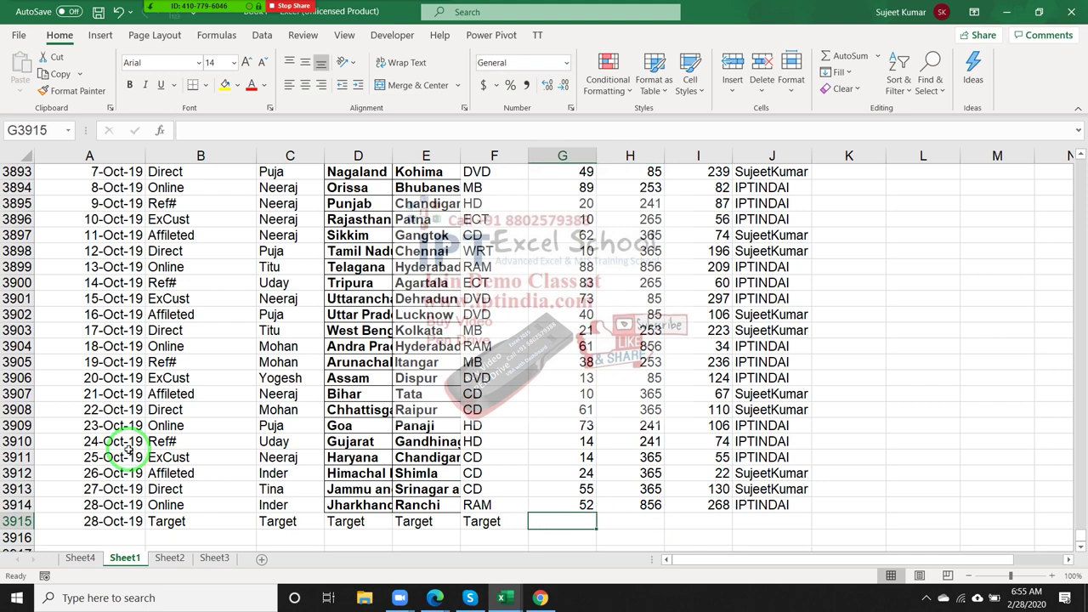
{"action": "type", "text": "30000"}
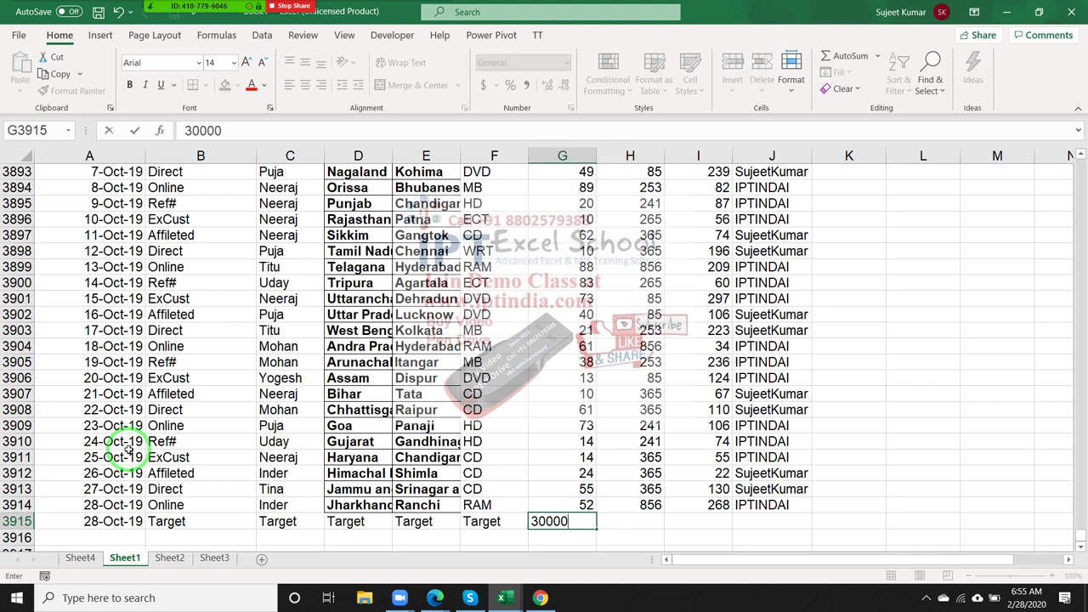
{"action": "key", "text": "Tab"}
{"action": "type", "text": "50"}
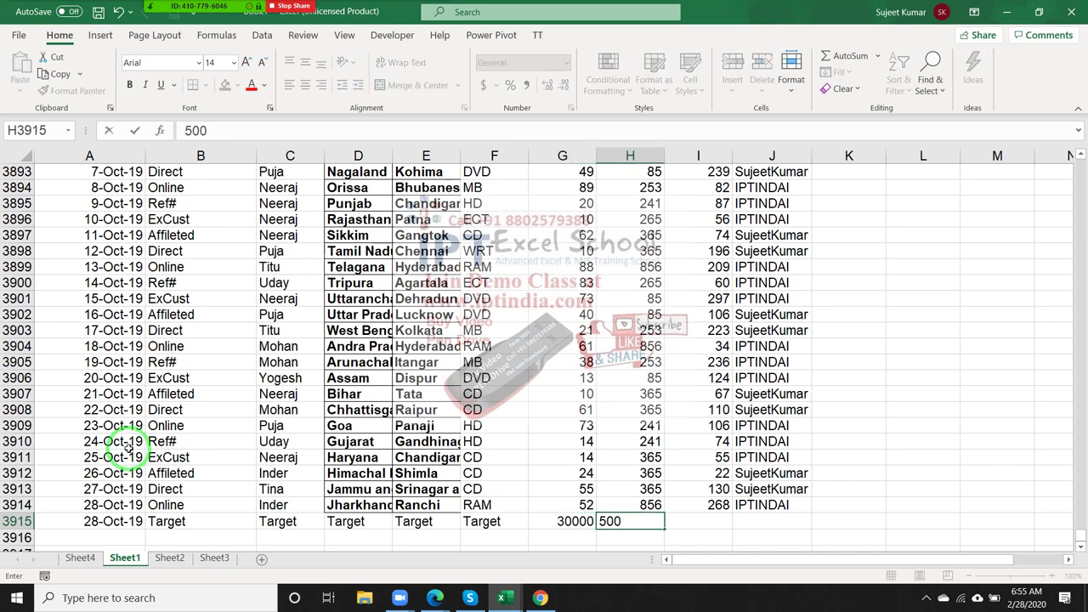
{"action": "key", "text": "Tab"}
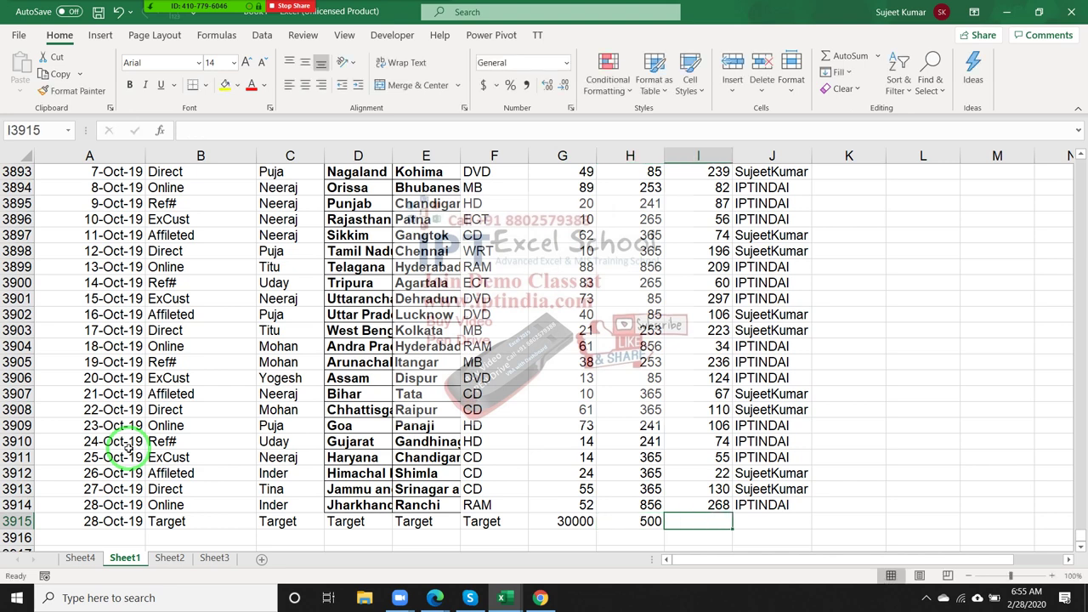
{"action": "type", "text": "321"}
{"action": "key", "text": "Tab"}
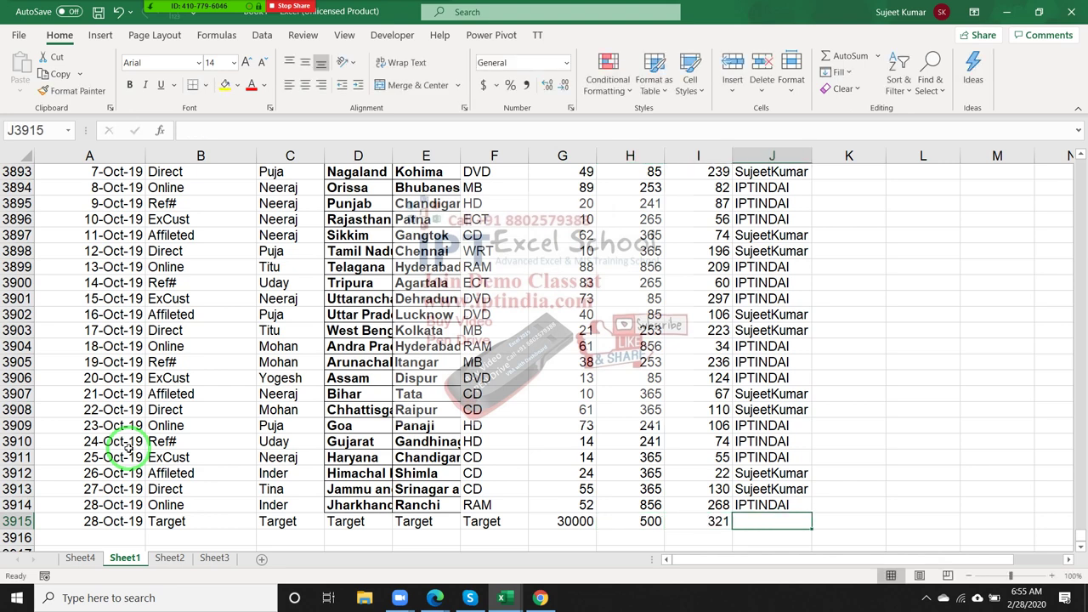
{"action": "key", "text": "ctrl+d"}
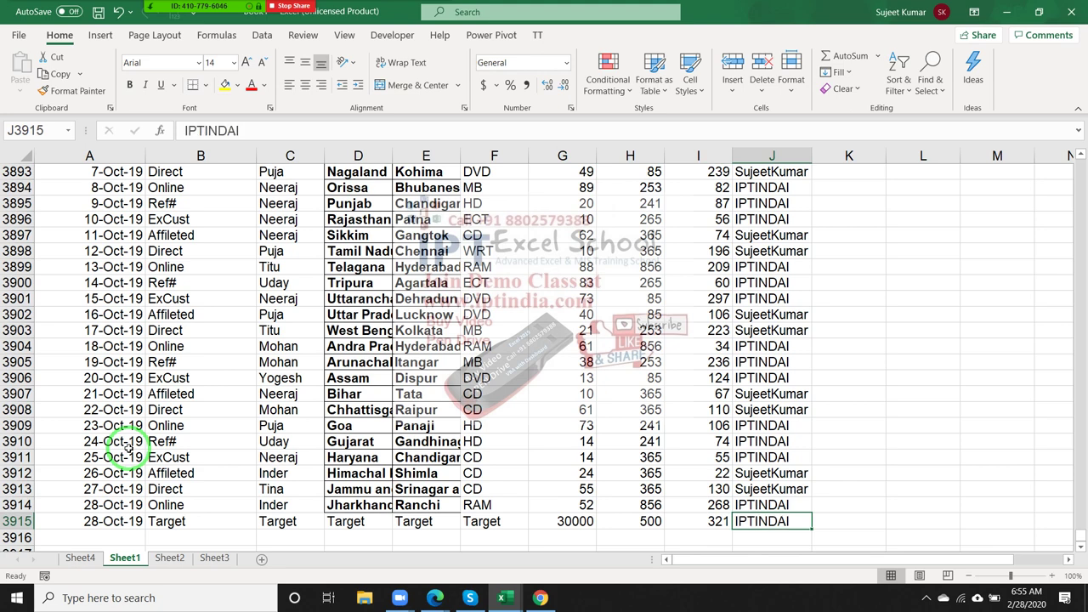
{"action": "key", "text": "Home"}
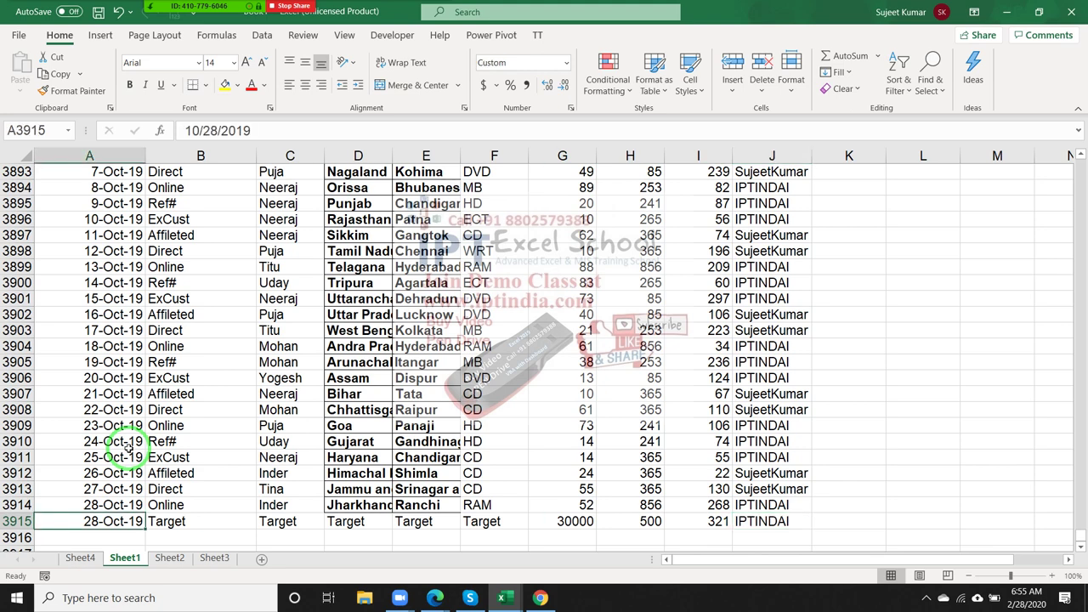
On Sheet4, drag Qty into the pivot Values again to create Sum of Qty2
{"action": "left_click", "coordinate": [86, 561]}
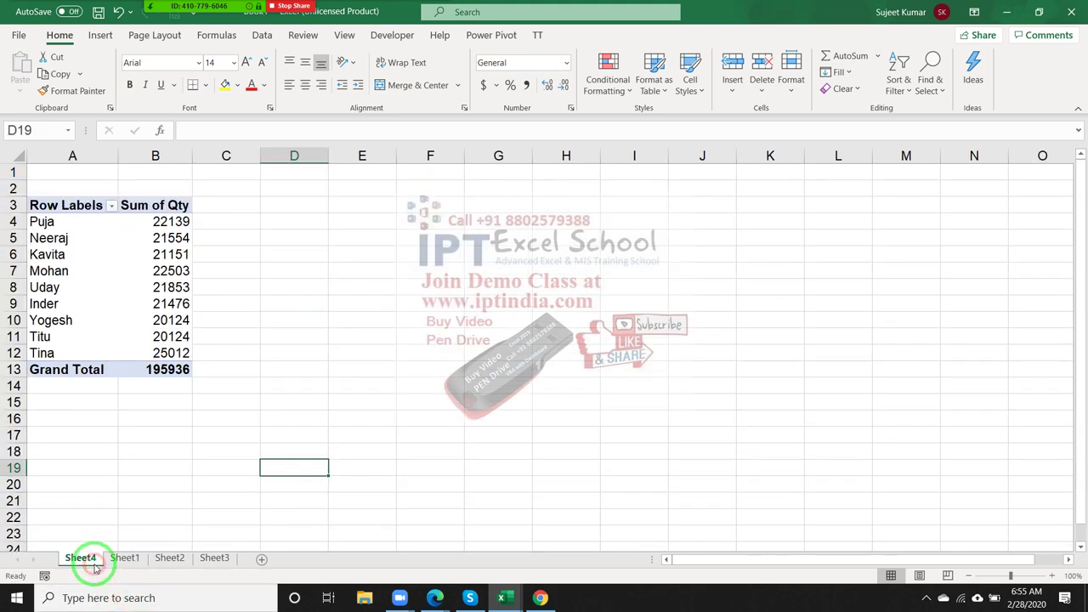
{"action": "left_click", "coordinate": [128, 238]}
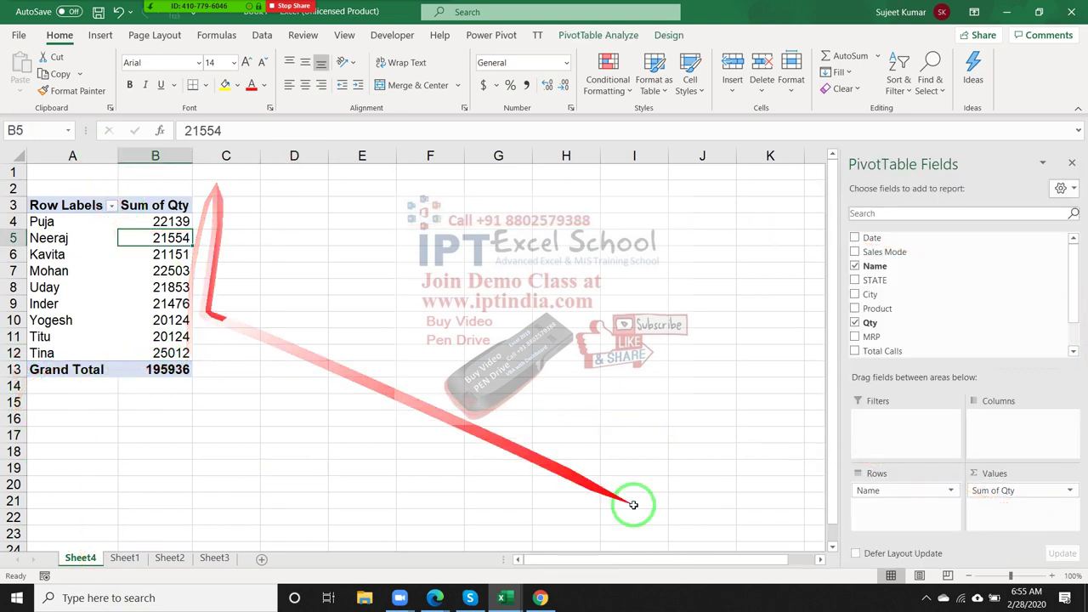
{"action": "left_click", "coordinate": [1070, 493]}
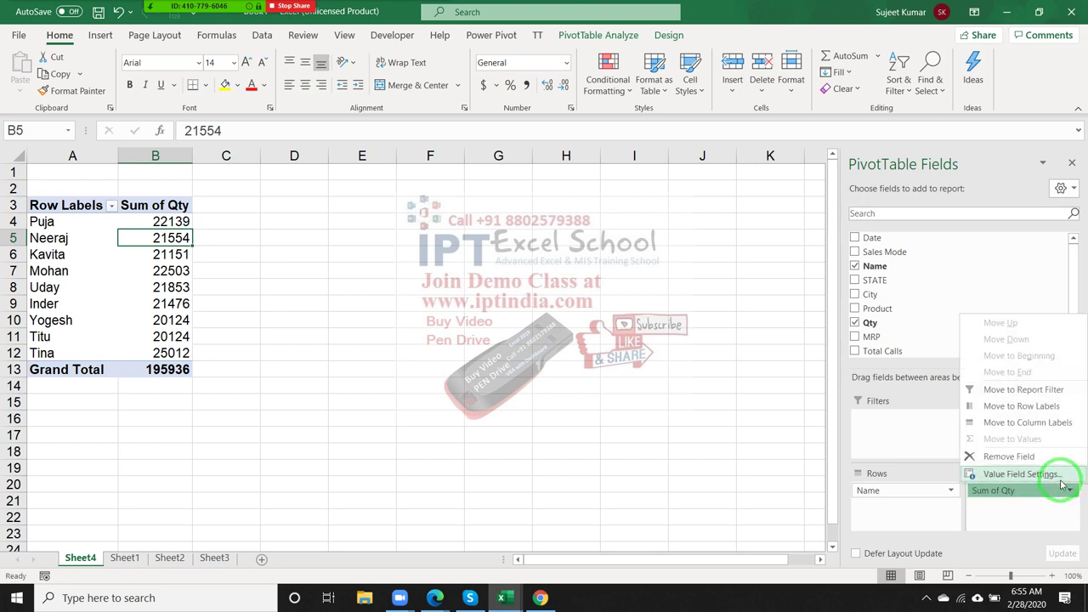
{"action": "left_click", "coordinate": [1060, 479]}
{"action": "key", "text": "Escape"}
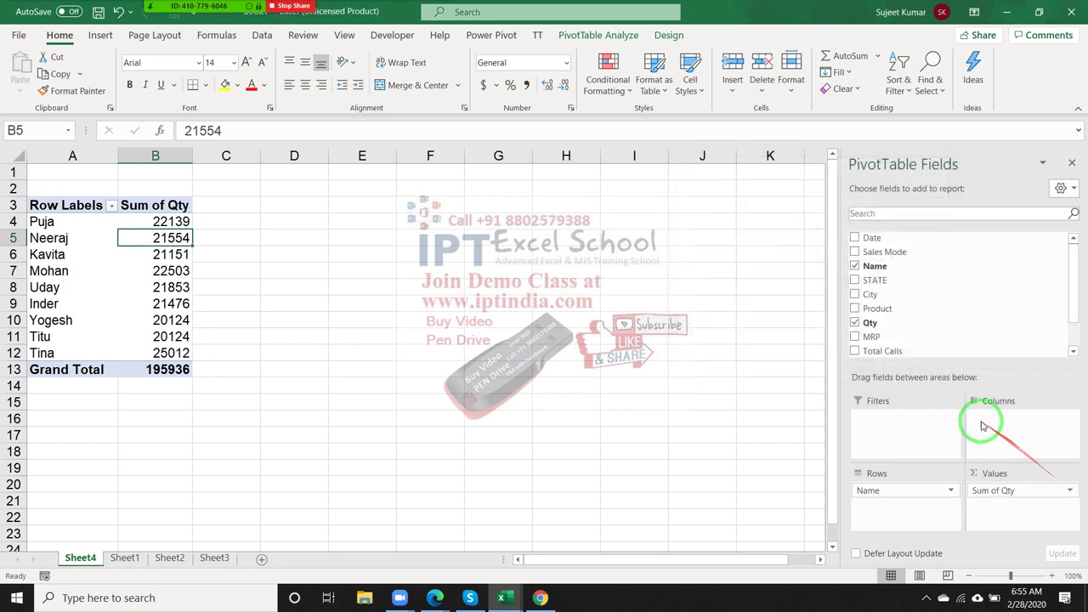
{"action": "left_click_drag", "start_coordinate": [872, 323], "coordinate": [1004, 502]}
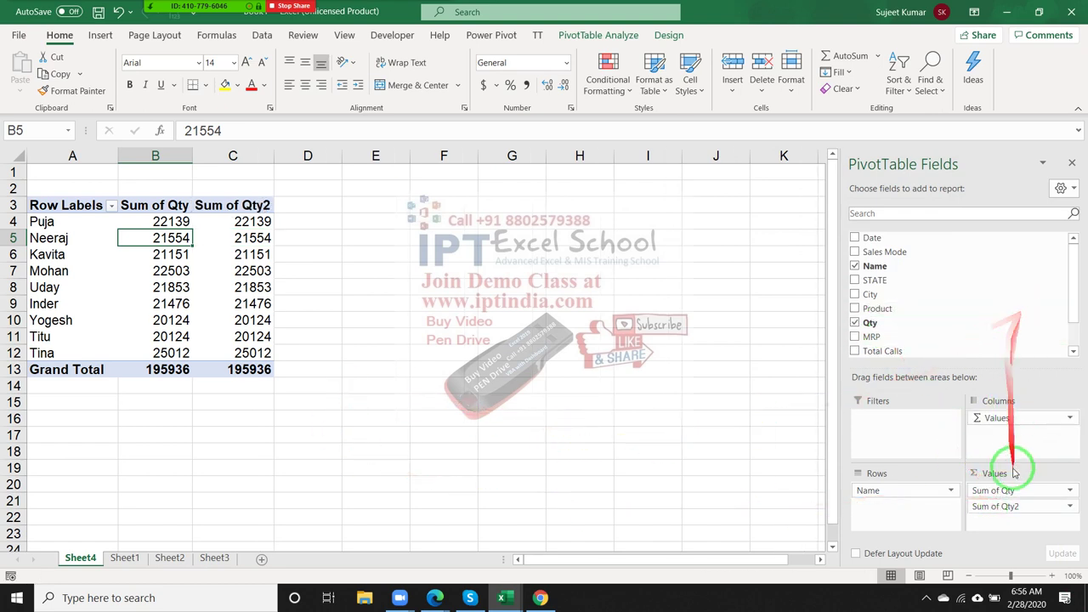
{"action": "left_click", "coordinate": [1070, 506]}
{"action": "left_click", "coordinate": [1021, 491]}
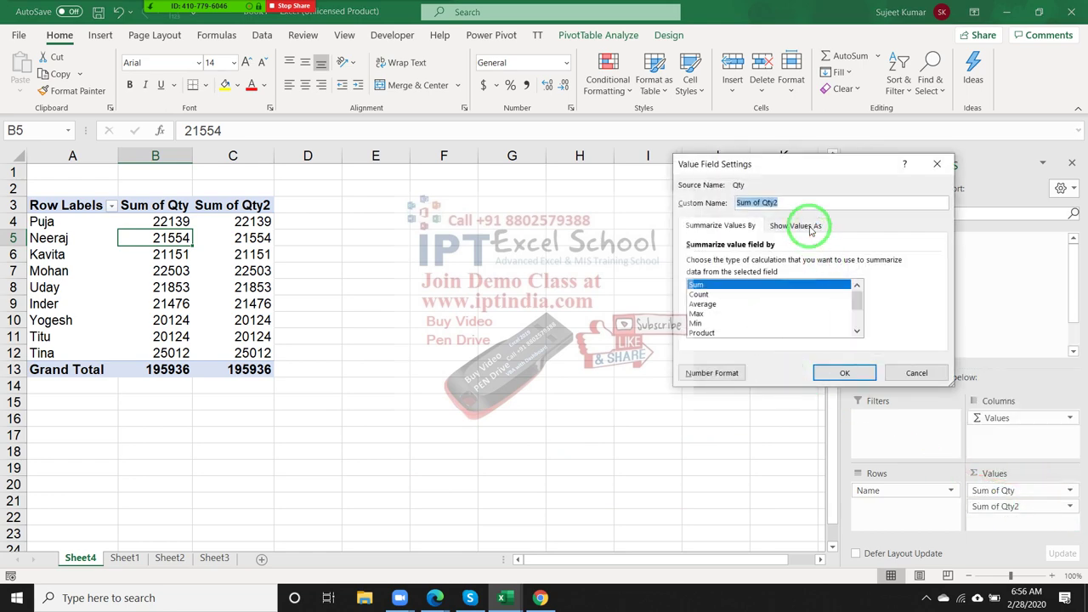
{"action": "left_click_drag", "start_coordinate": [809, 164], "coordinate": [560, 165]}
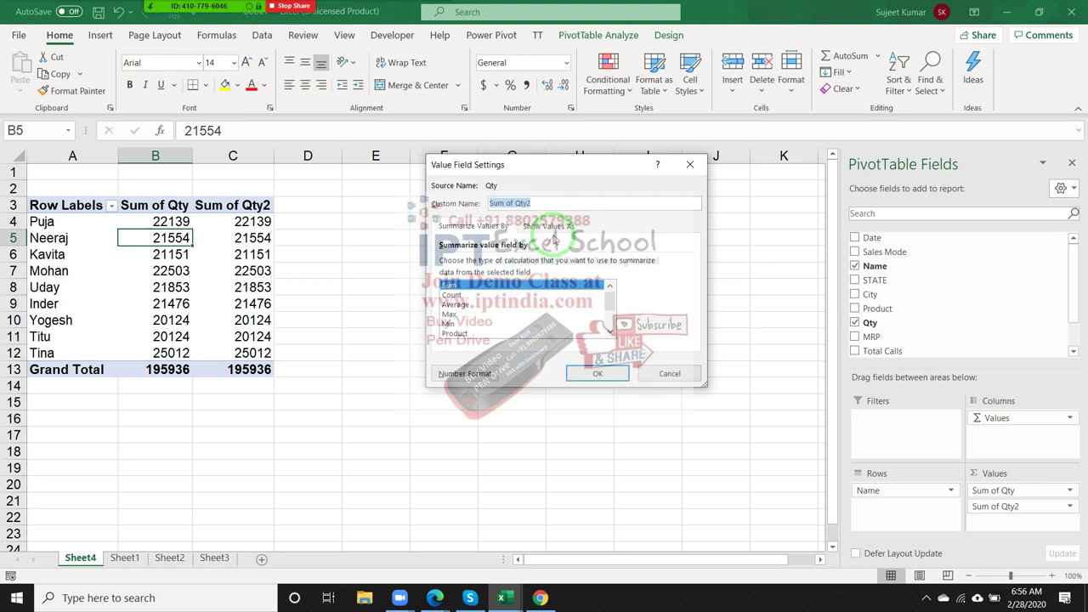
{"action": "left_click", "coordinate": [550, 226]}
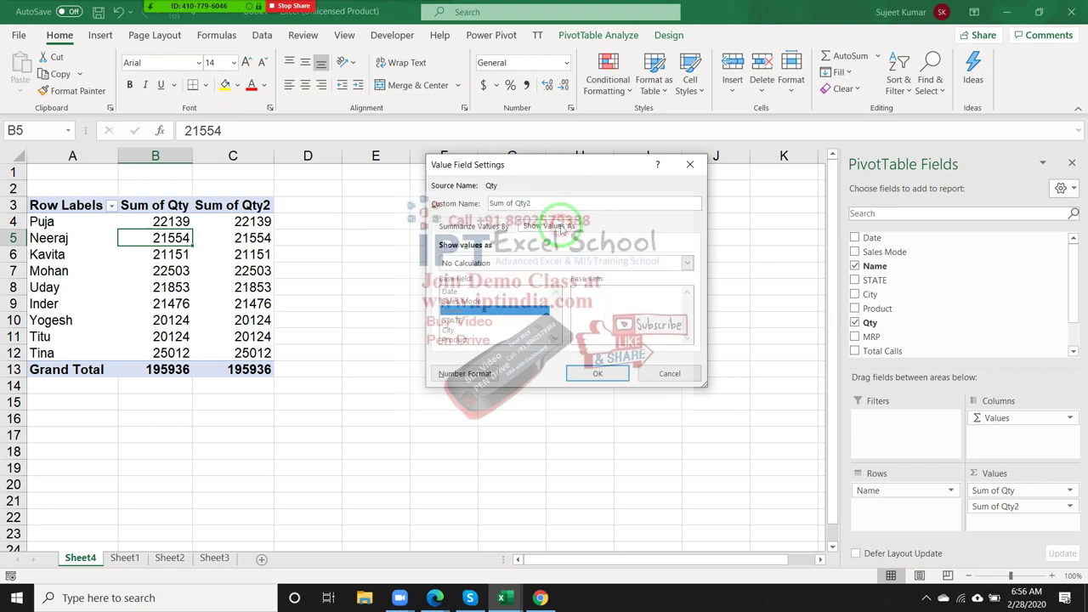
{"action": "left_click", "coordinate": [510, 264]}
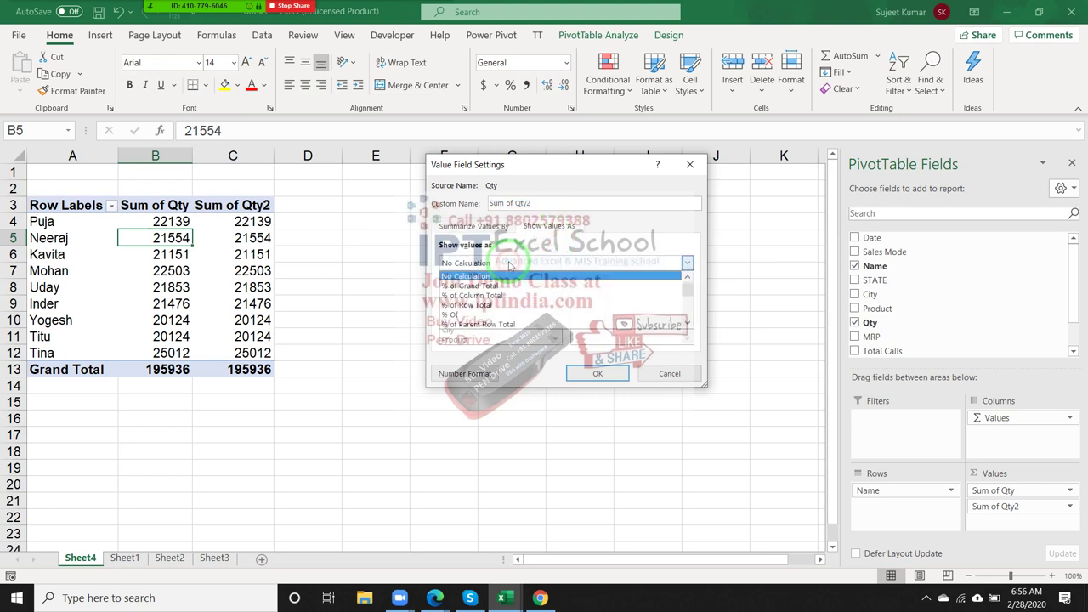
{"action": "key", "text": "Down"}
{"action": "key", "text": "Down"}
{"action": "key", "text": "Down"}
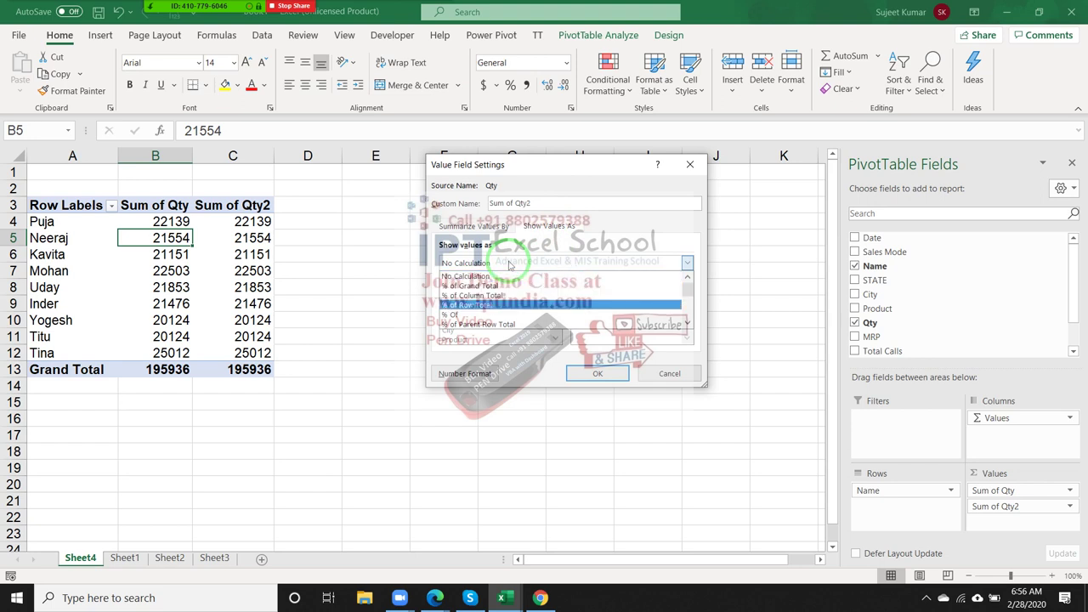
{"action": "key", "text": "Down"}
{"action": "key", "text": "Return"}
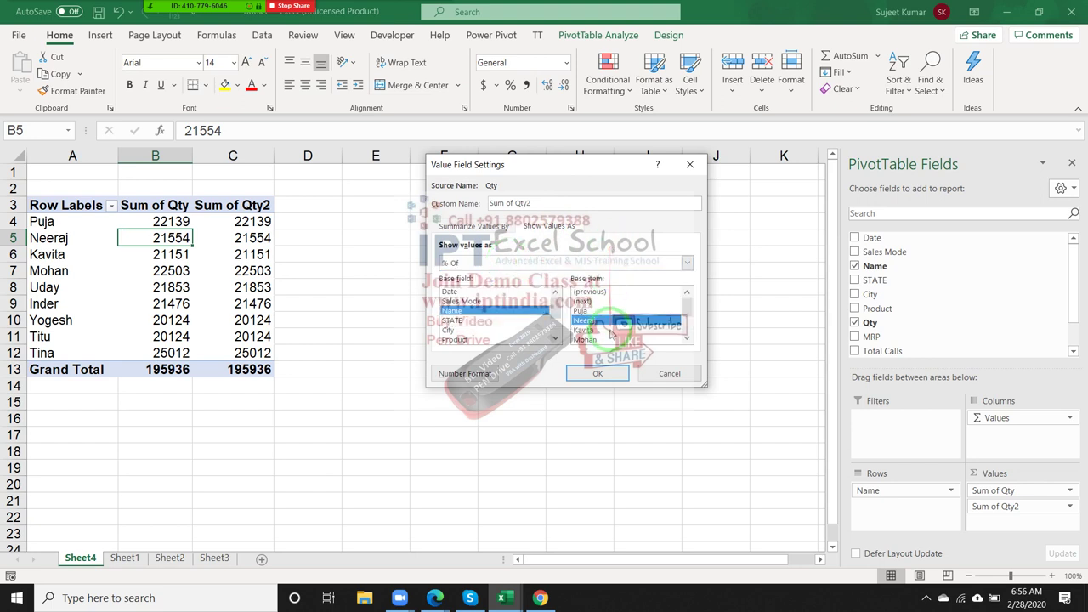
{"action": "left_click_drag", "start_coordinate": [690, 311], "coordinate": [683, 330]}
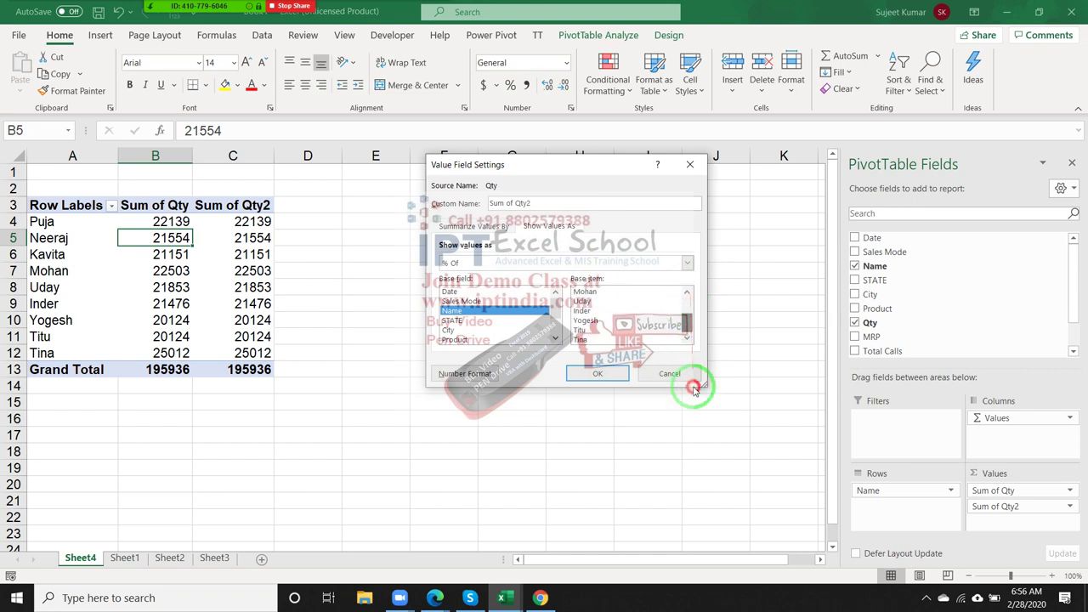
{"action": "left_click", "coordinate": [690, 305]}
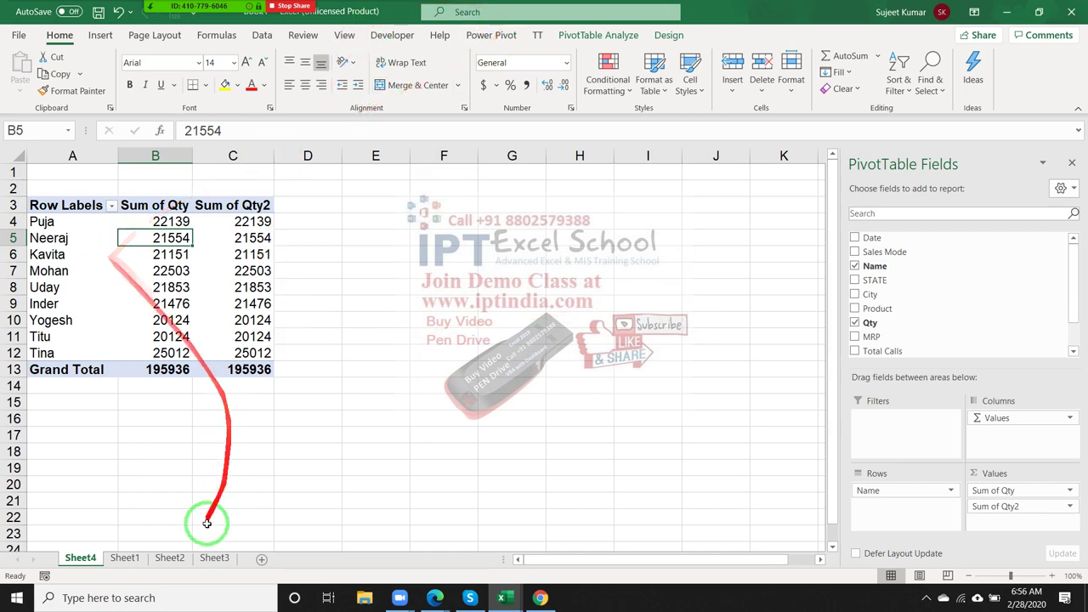
On Sheet1, change the Qty value in row 3906 to 130
{"action": "left_click", "coordinate": [125, 558]}
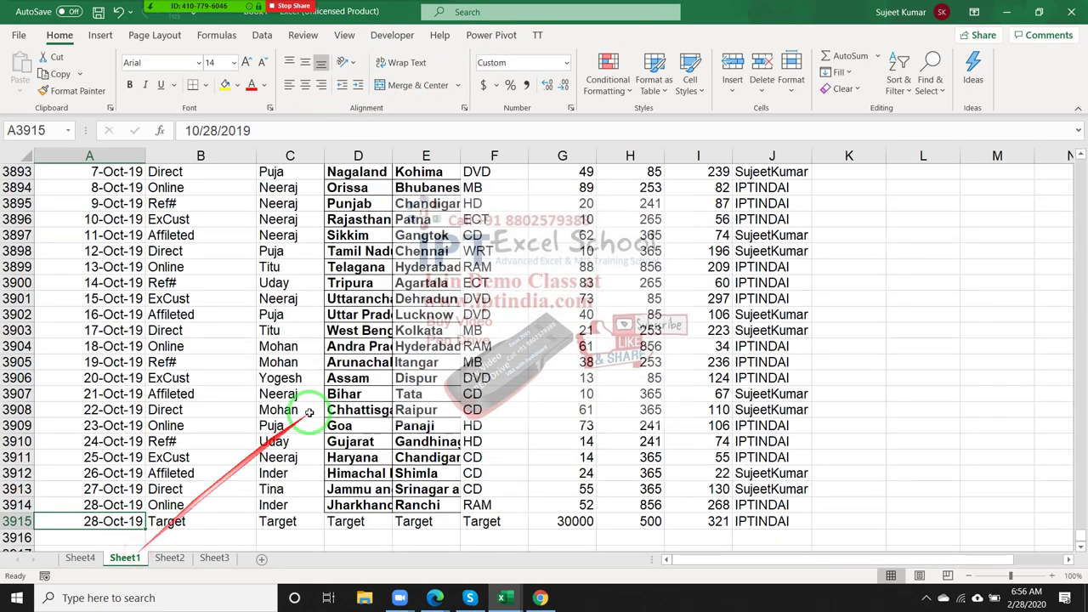
{"action": "left_click", "coordinate": [568, 378]}
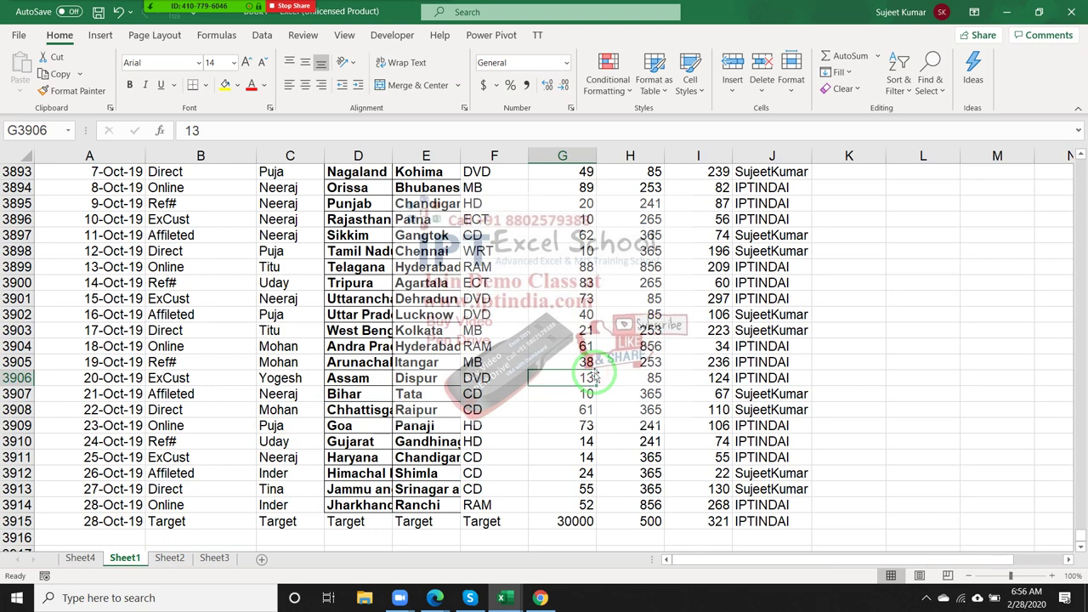
{"action": "type", "text": "13"}
{"action": "left_click", "coordinate": [699, 426]}
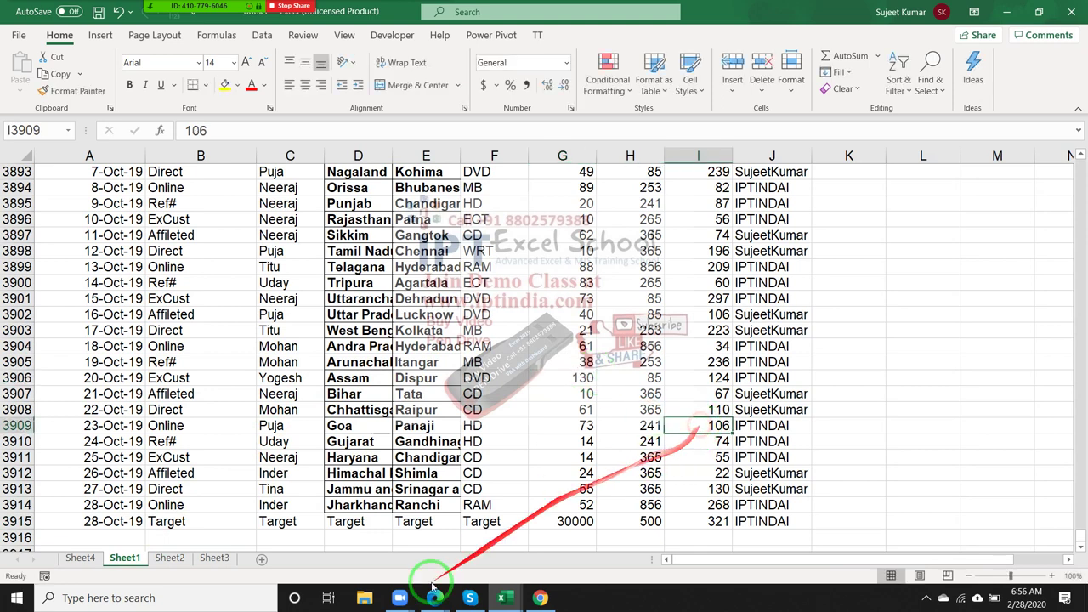
Refresh the Sheet4 pivot table to a 196053 Grand Total, then view Sheet1's data
{"action": "left_click", "coordinate": [93, 566]}
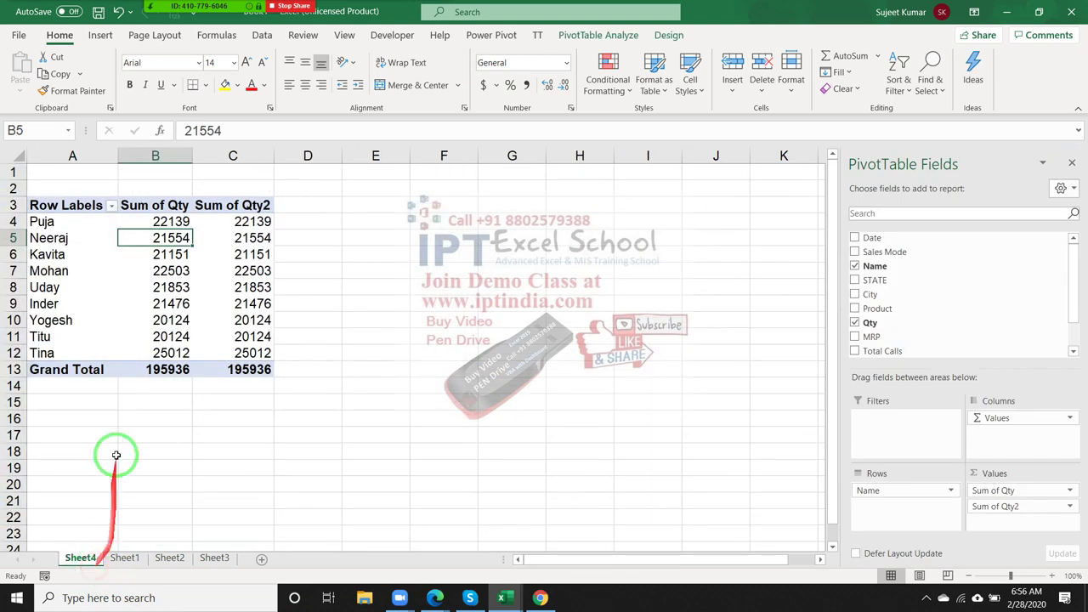
{"action": "left_click", "coordinate": [157, 320]}
{"action": "right_click", "coordinate": [166, 320]}
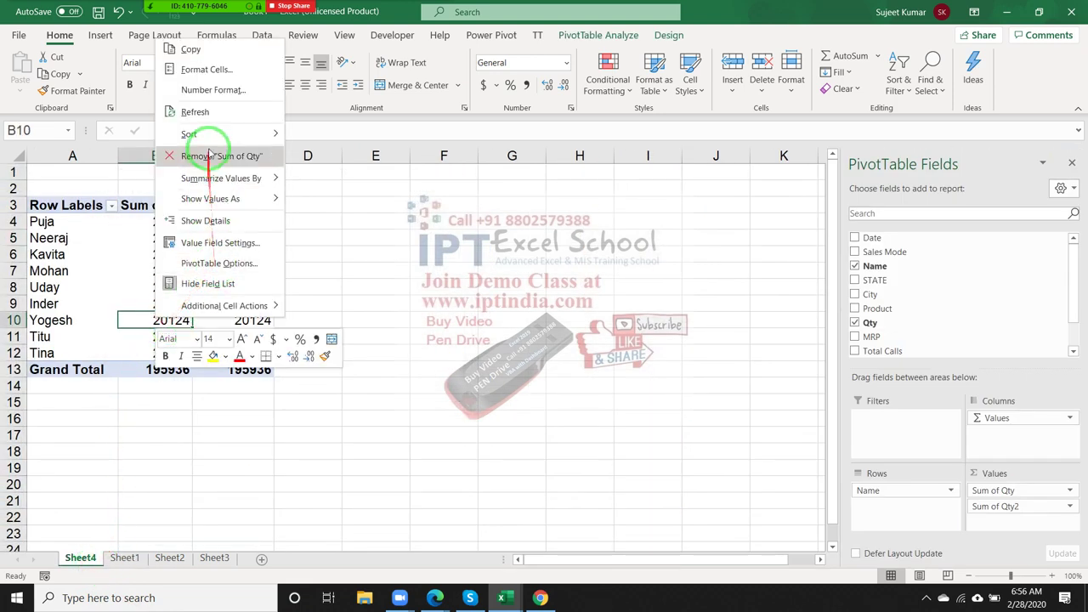
{"action": "left_click", "coordinate": [204, 112]}
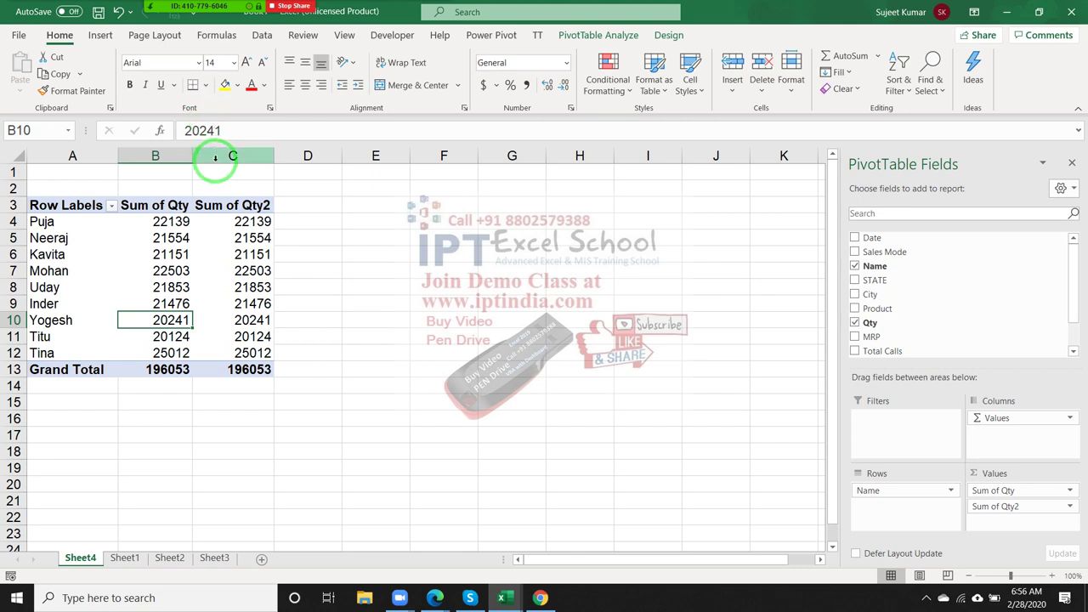
{"action": "left_click_drag", "start_coordinate": [219, 148], "coordinate": [389, 267]}
{"action": "left_click_drag", "start_coordinate": [213, 554], "coordinate": [531, 68]}
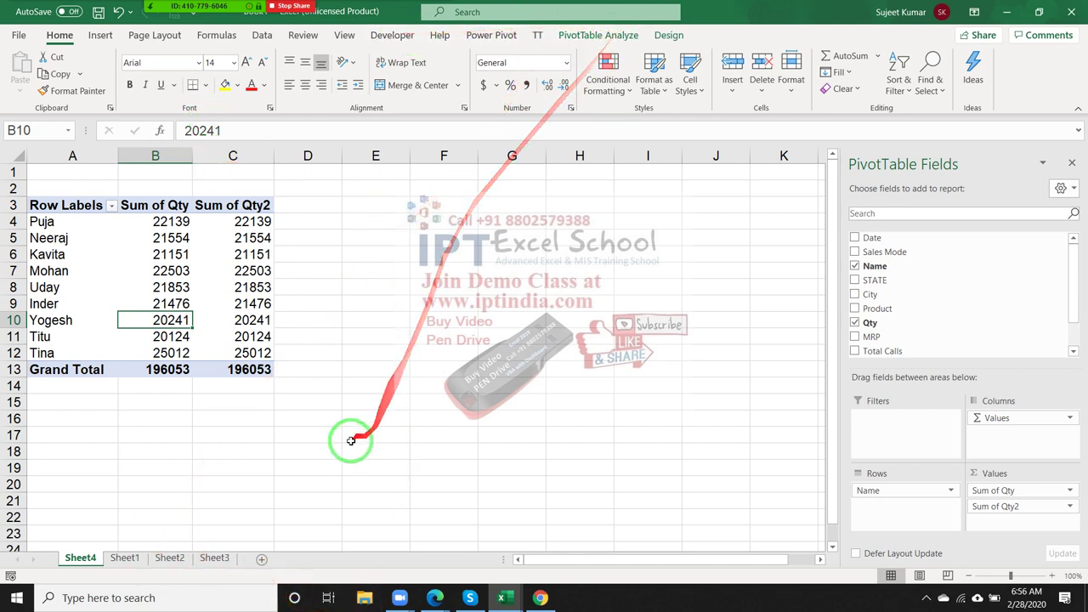
{"action": "left_click", "coordinate": [124, 562]}
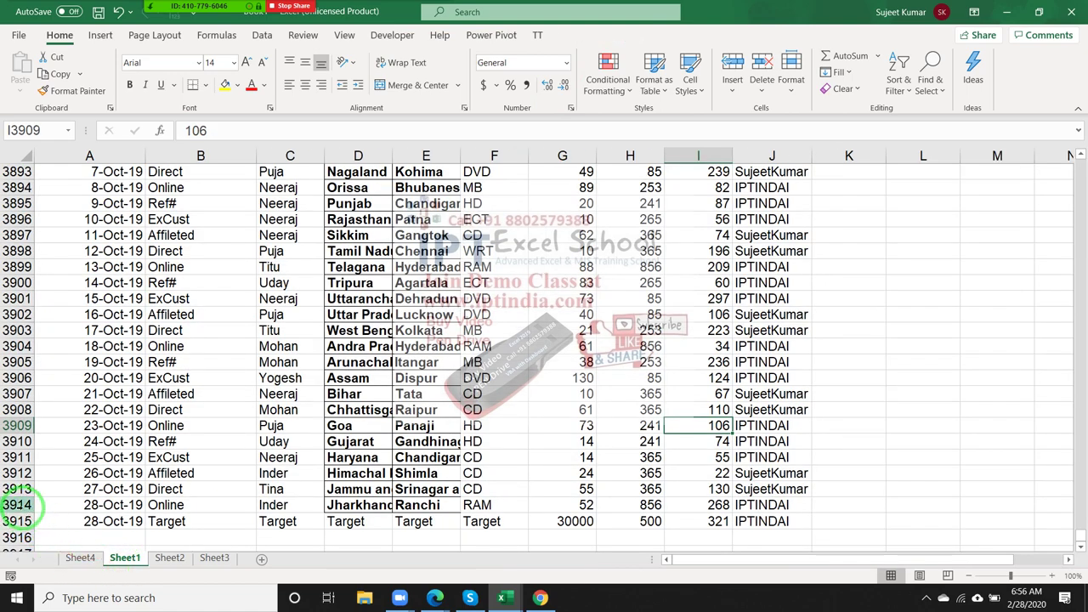
Select the last data rows 3914 and 3915 on Sheet1
{"action": "left_click", "coordinate": [19, 505]}
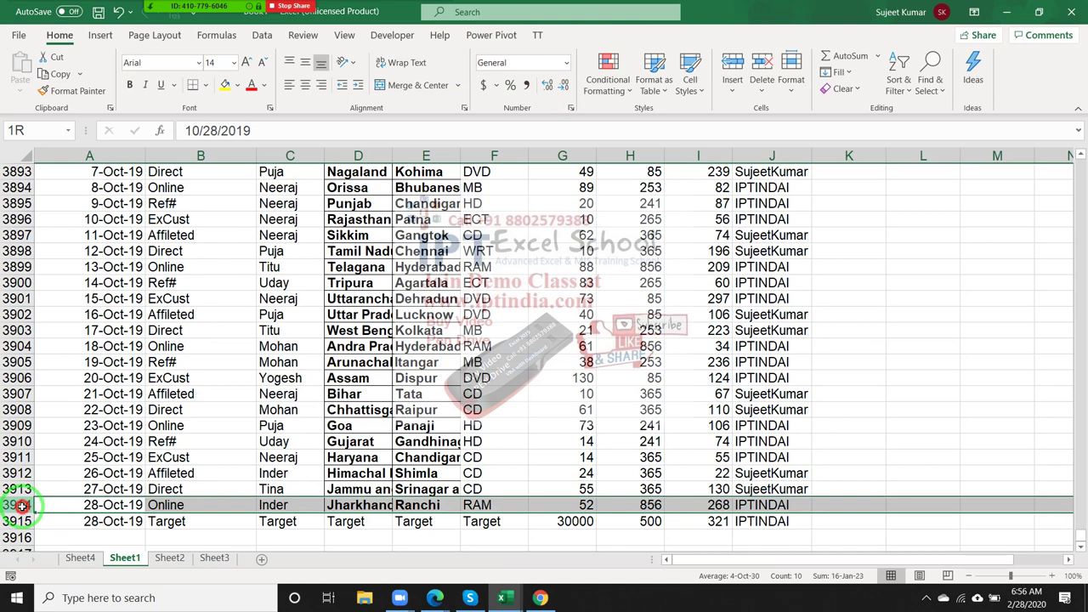
{"action": "left_click_drag", "start_coordinate": [21, 505], "coordinate": [18, 520]}
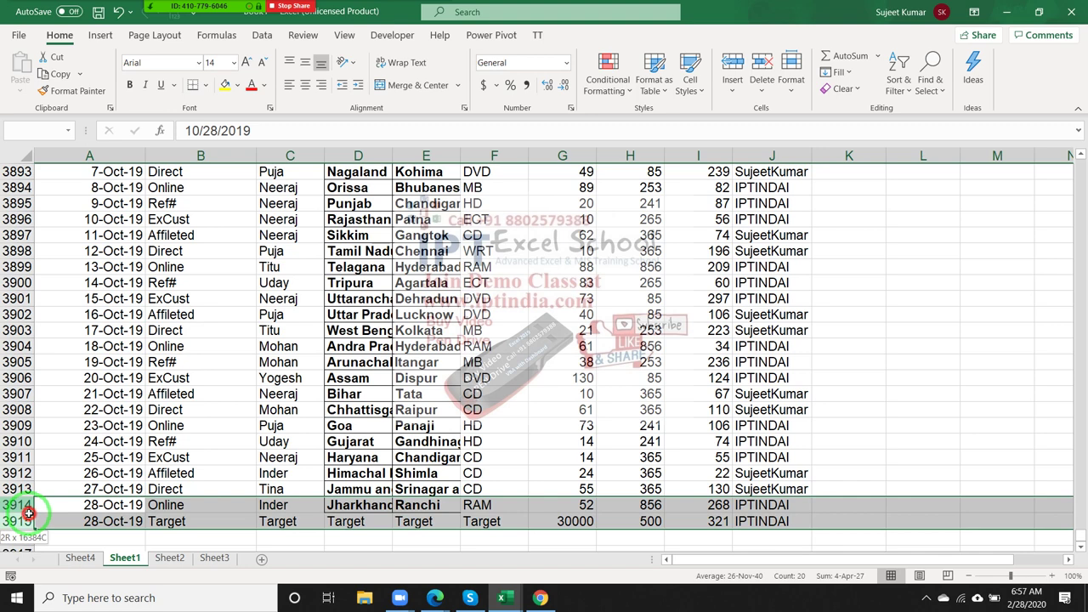
{"action": "left_click_drag", "start_coordinate": [28, 513], "coordinate": [29, 514]}
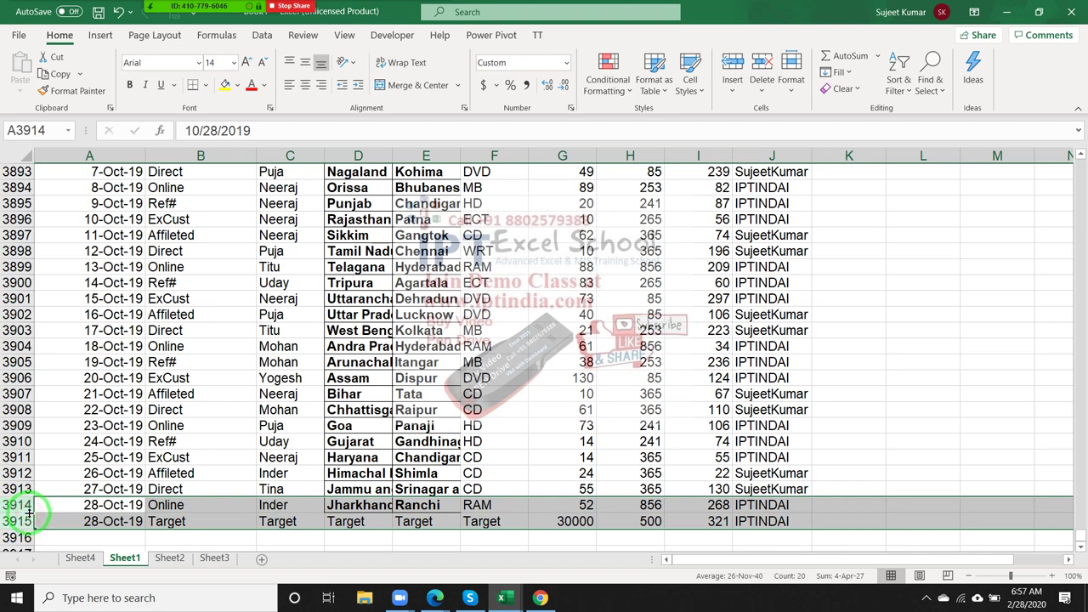
Change the pivot table's data source to Sheet1!$A$1:$J$3915
{"action": "left_click", "coordinate": [85, 561]}
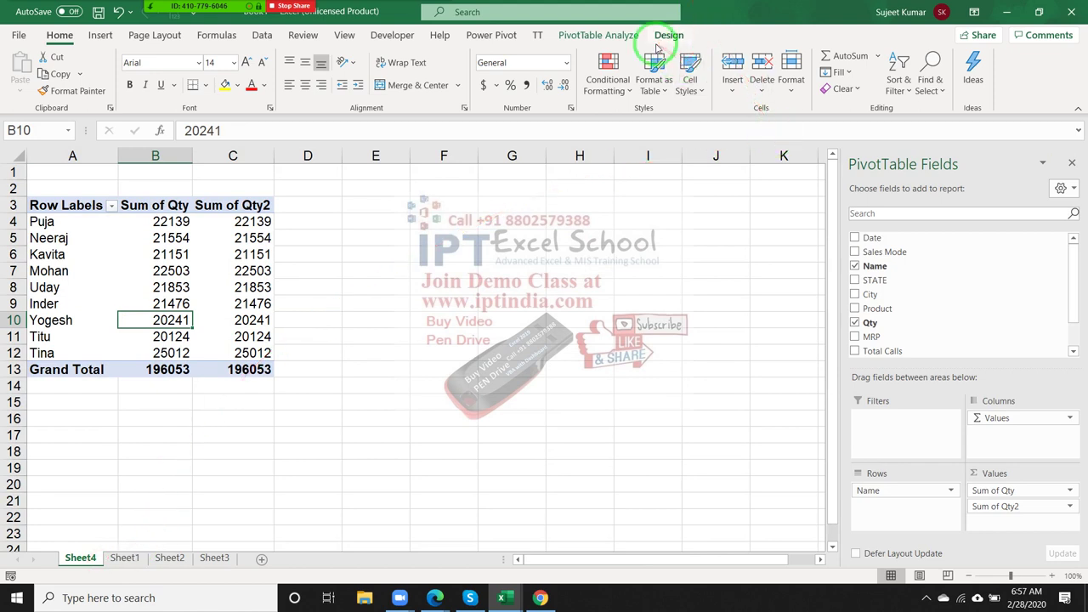
{"action": "left_click", "coordinate": [629, 41]}
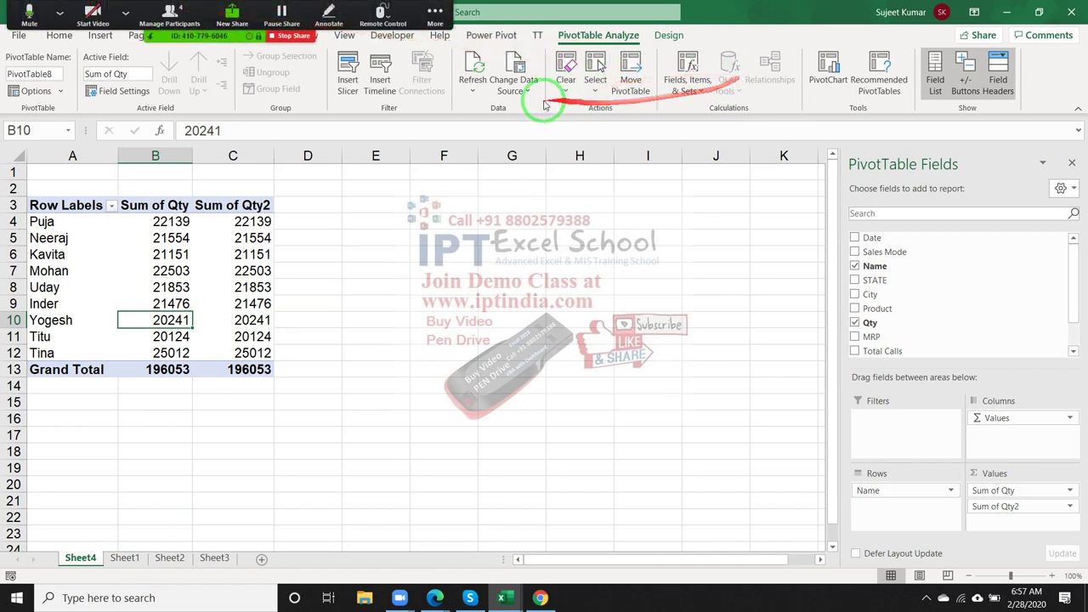
{"action": "left_click", "coordinate": [518, 92]}
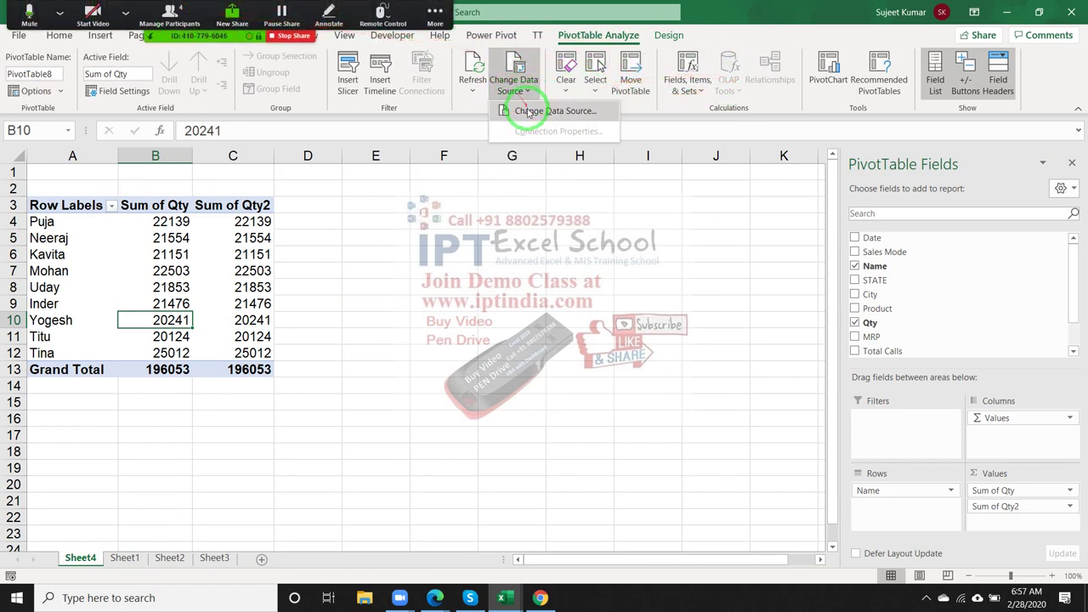
{"action": "left_click", "coordinate": [529, 112]}
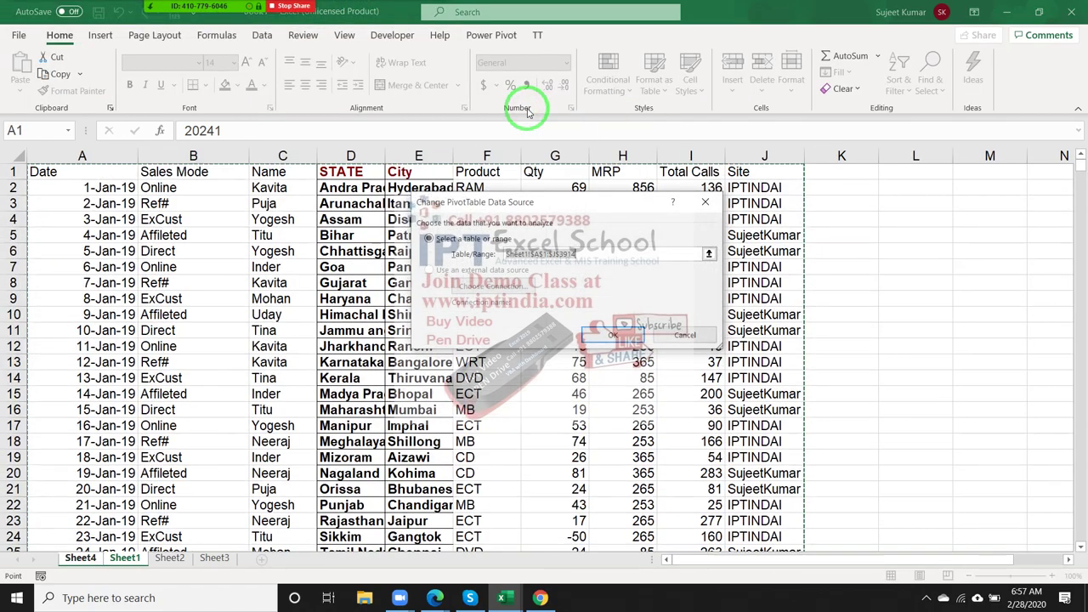
{"action": "left_click", "coordinate": [246, 165]}
{"action": "left_click", "coordinate": [97, 175]}
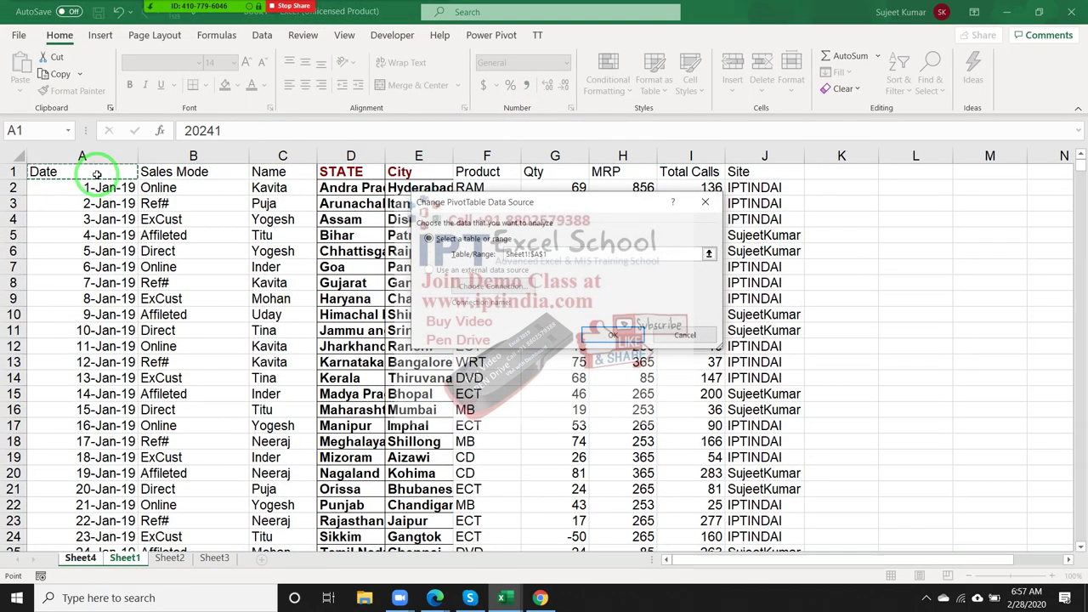
{"action": "key", "text": "ctrl+shift+Right"}
{"action": "key", "text": "ctrl+shift+Down"}
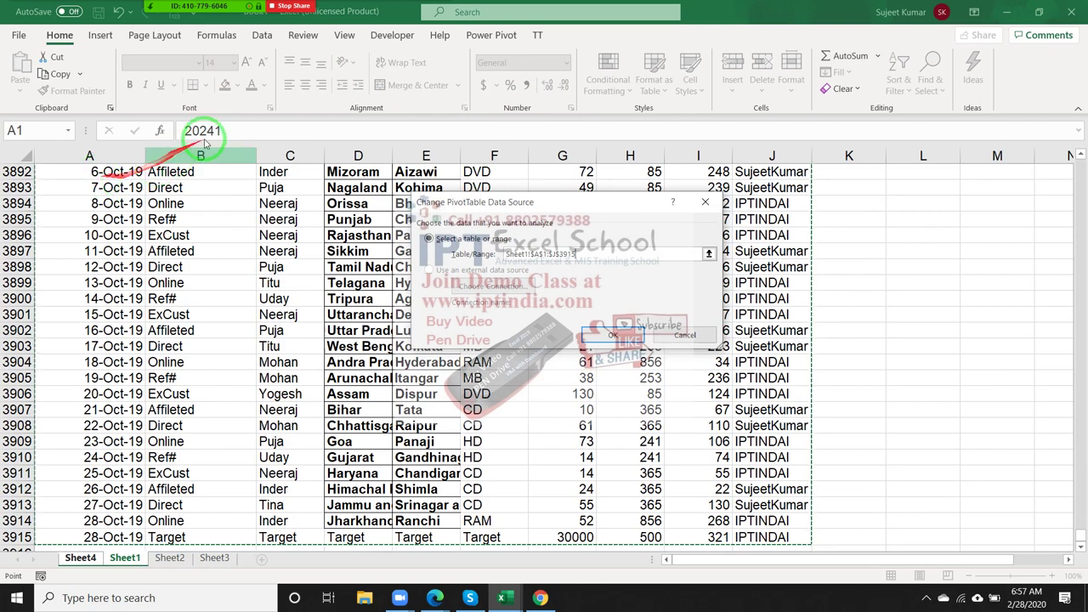
{"action": "left_click", "coordinate": [588, 340]}
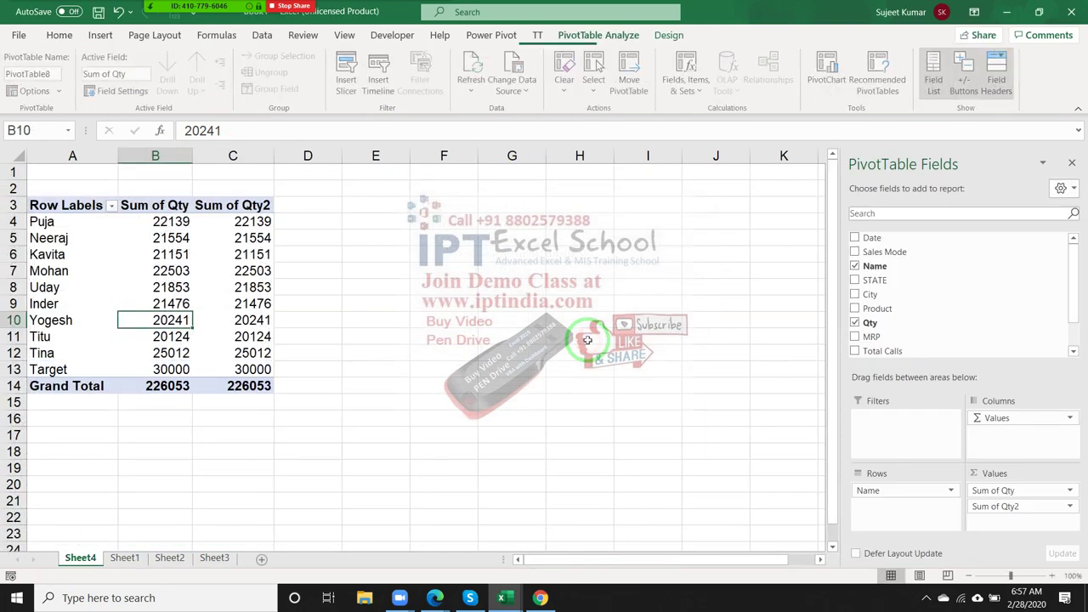
{"action": "left_click", "coordinate": [267, 352]}
Show Sum of Qty2 as % Of base field Name, base item Target, and add Qty again as Sum of Qty3
{"action": "left_click", "coordinate": [1067, 507]}
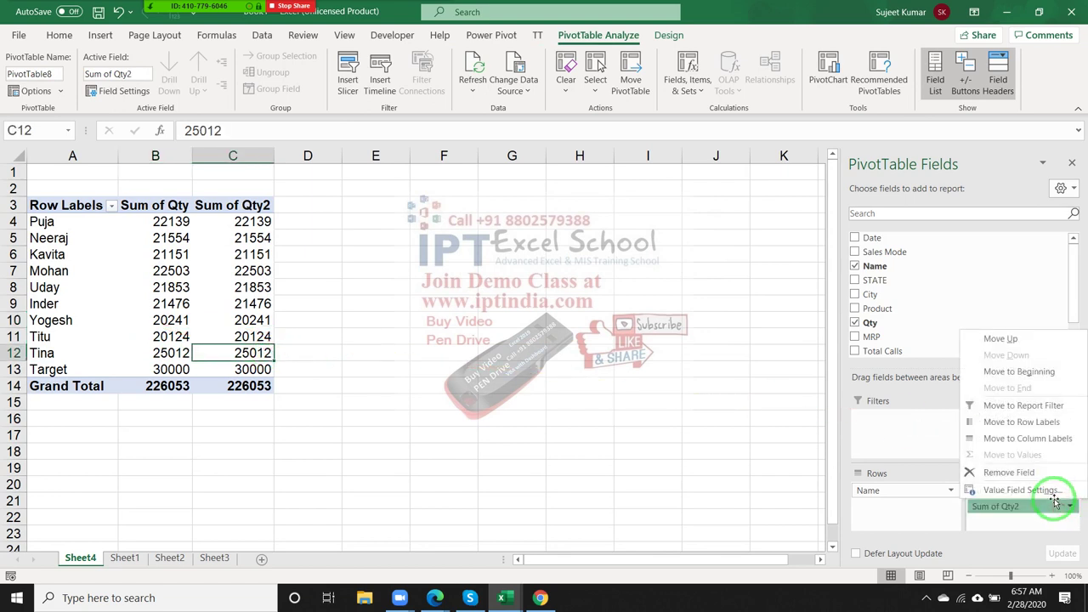
{"action": "left_click", "coordinate": [993, 556]}
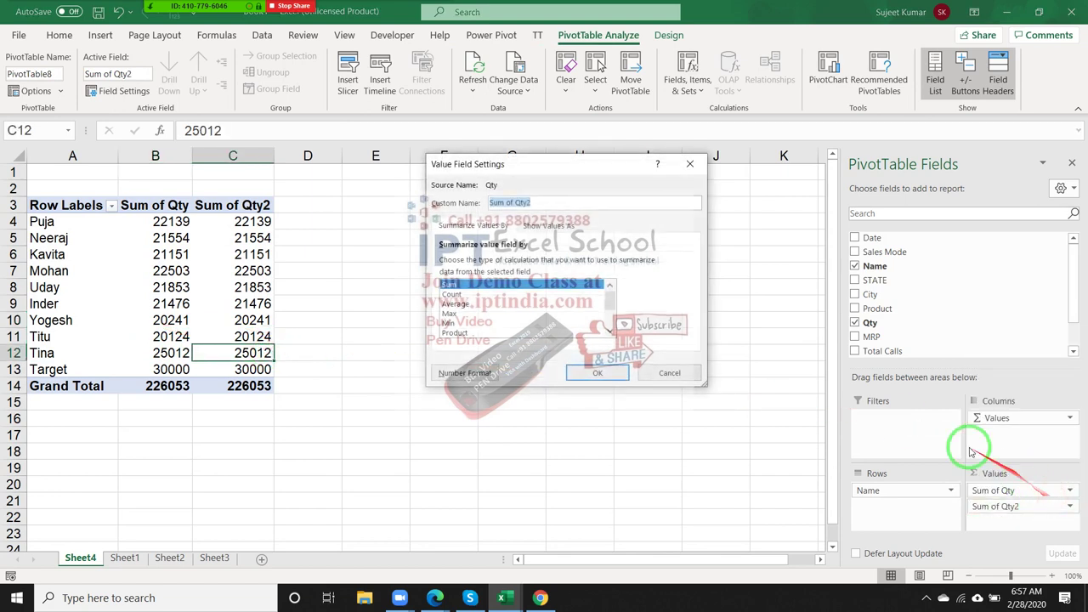
{"action": "left_click", "coordinate": [549, 225]}
{"action": "left_click", "coordinate": [551, 263]}
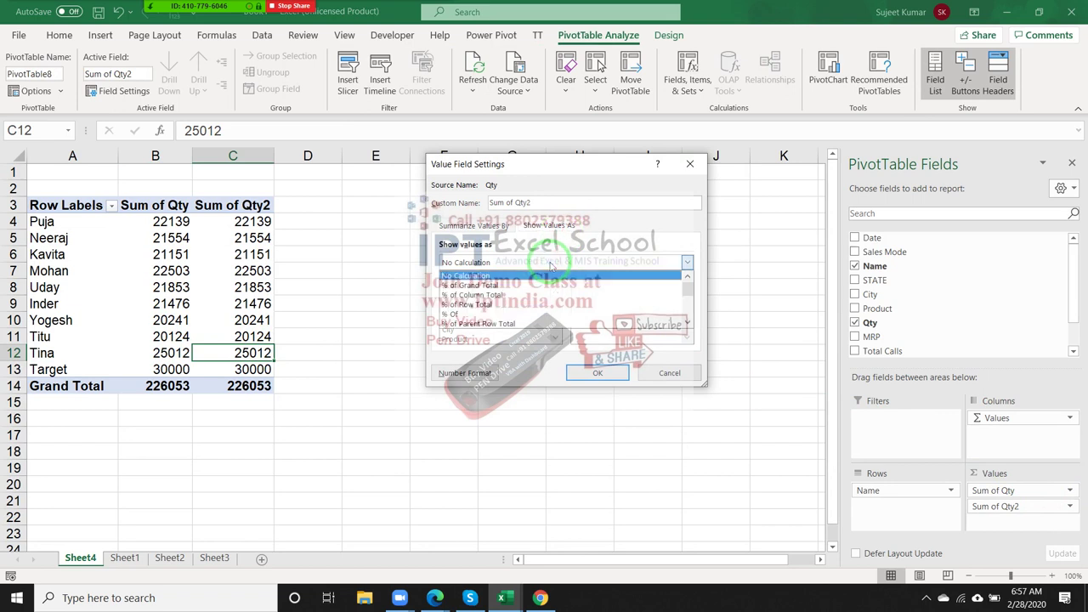
{"action": "left_click", "coordinate": [551, 318]}
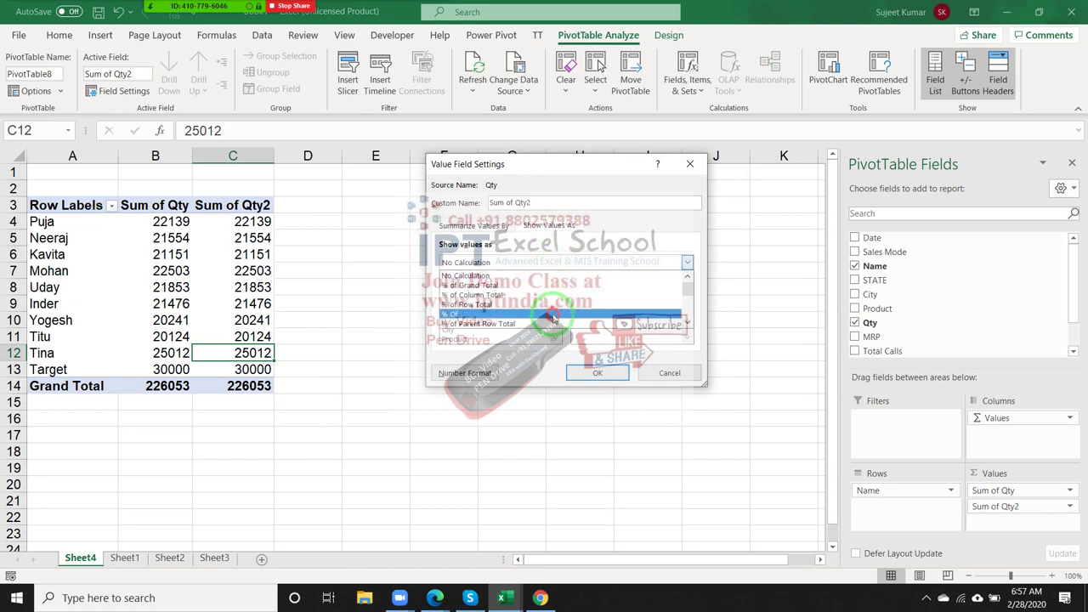
{"action": "left_click", "coordinate": [678, 339]}
{"action": "scroll", "coordinate": [681, 325], "scroll_direction": "down", "scroll_amount": 1}
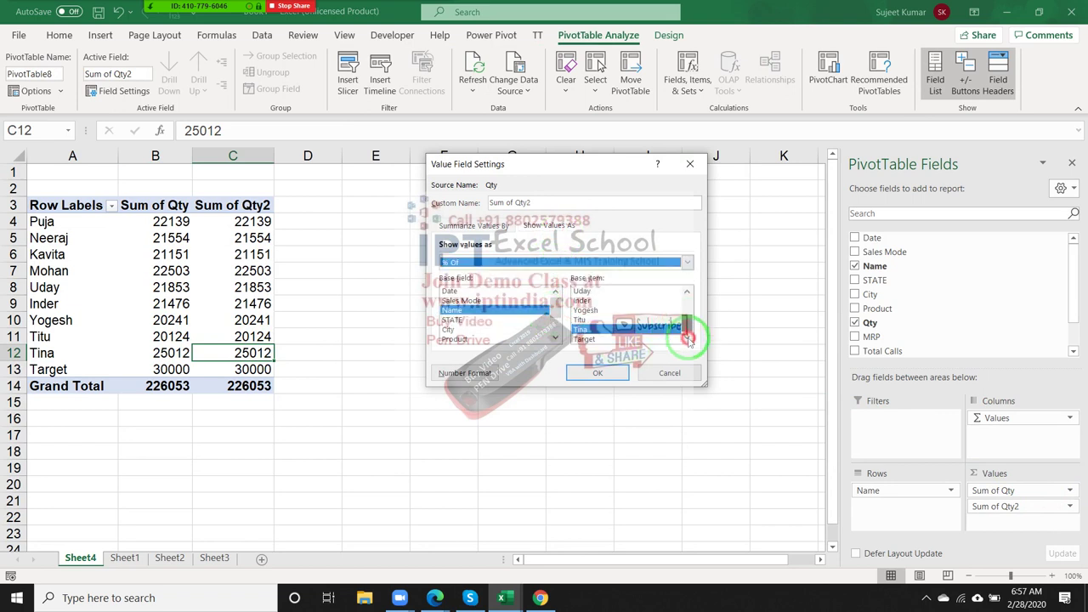
{"action": "left_click", "coordinate": [611, 339]}
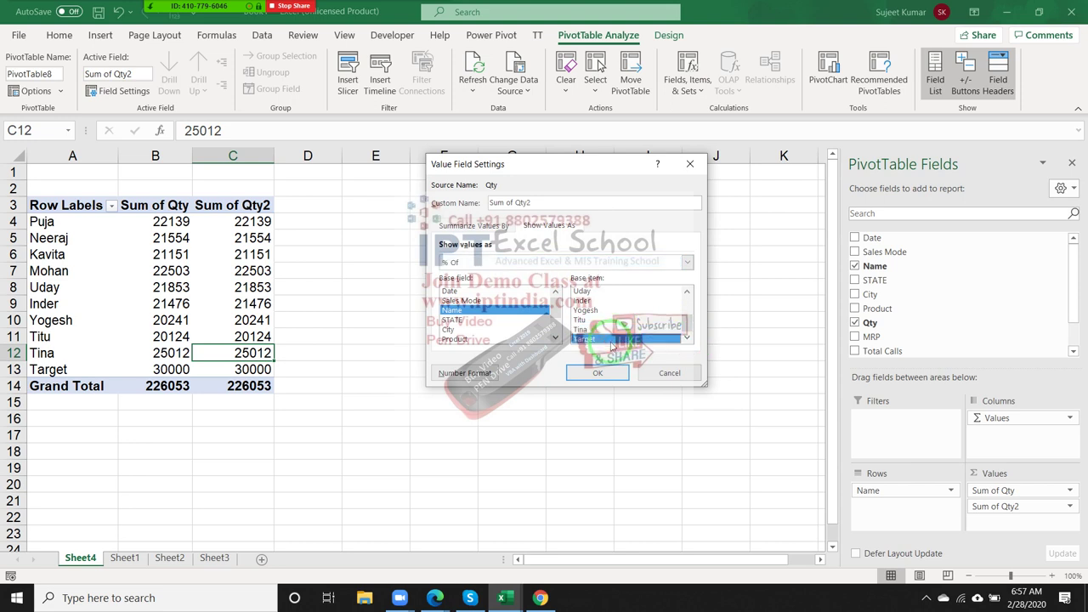
{"action": "left_click", "coordinate": [609, 371]}
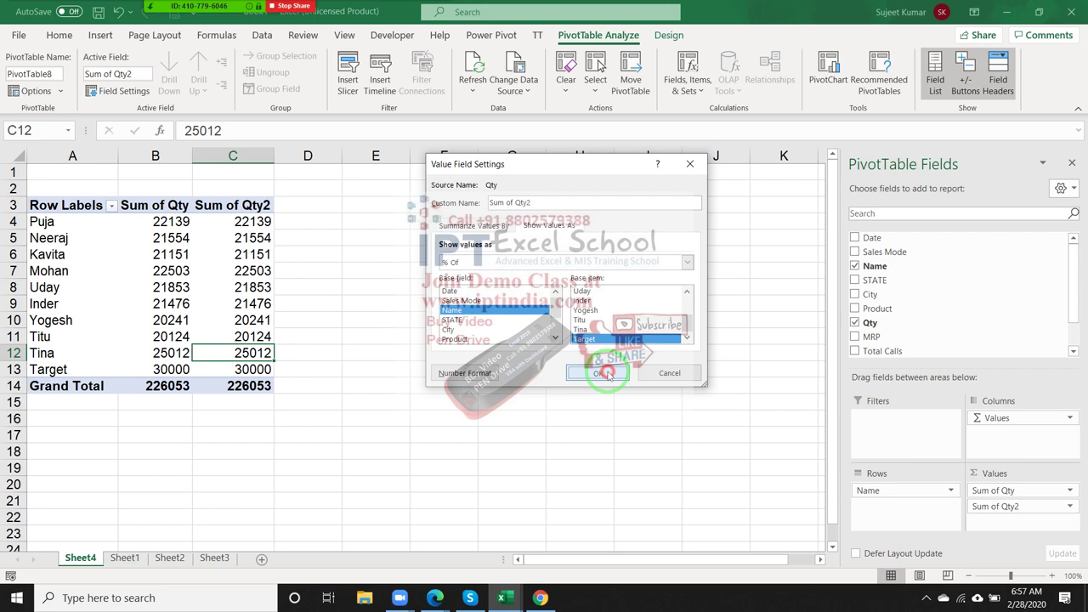
{"action": "mouse_move", "coordinate": [605, 372]}
{"action": "left_mouse_down"}
{"action": "mouse_move", "coordinate": [262, 342]}
{"action": "mouse_move", "coordinate": [240, 229]}
{"action": "mouse_move", "coordinate": [1004, 328]}
{"action": "mouse_move", "coordinate": [1042, 510]}
{"action": "left_mouse_up"}
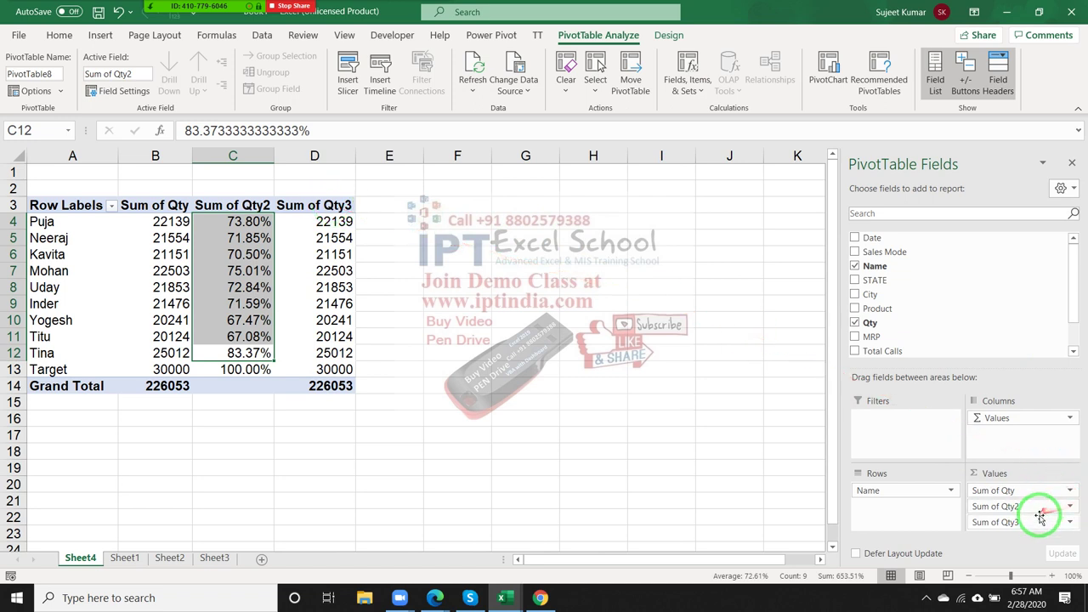
Replace Name with Sales Mode as the row field, summing Qty in Values
{"action": "left_click_drag", "start_coordinate": [1044, 513], "coordinate": [925, 417]}
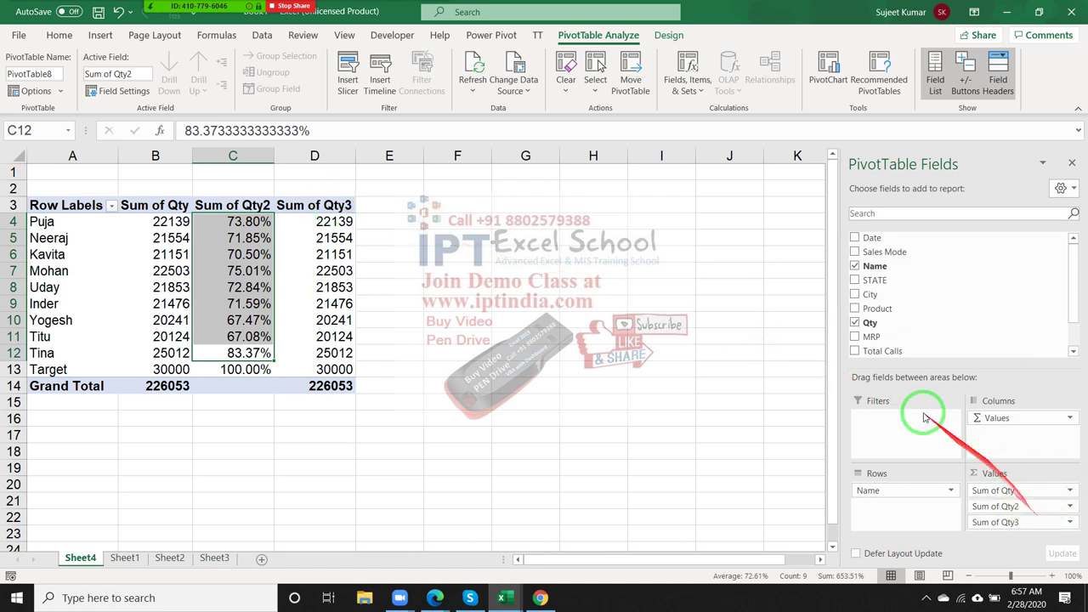
{"action": "left_click", "coordinate": [856, 323]}
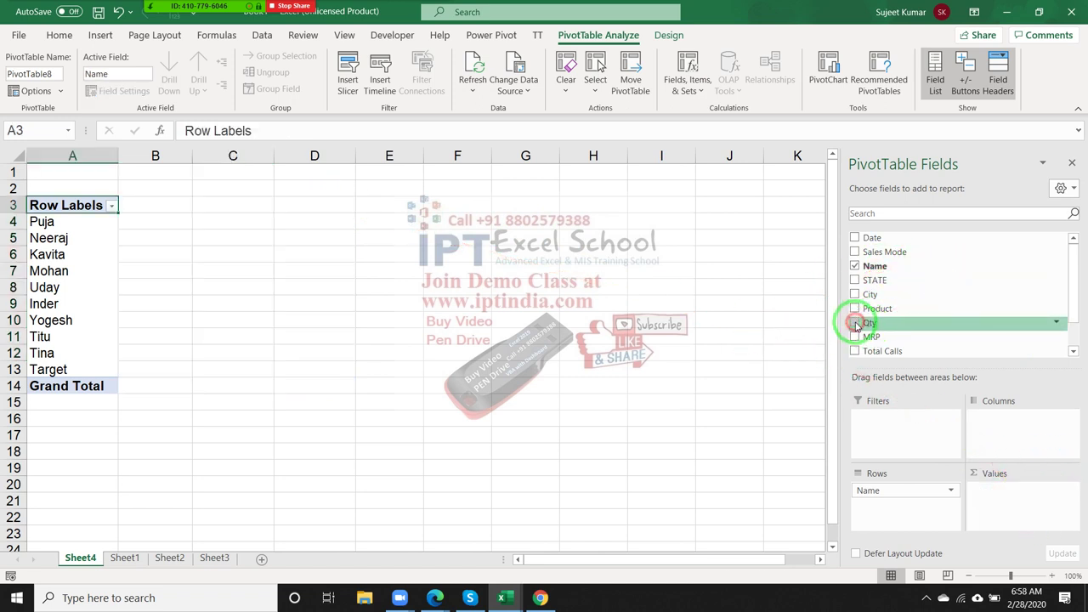
{"action": "left_click", "coordinate": [855, 266]}
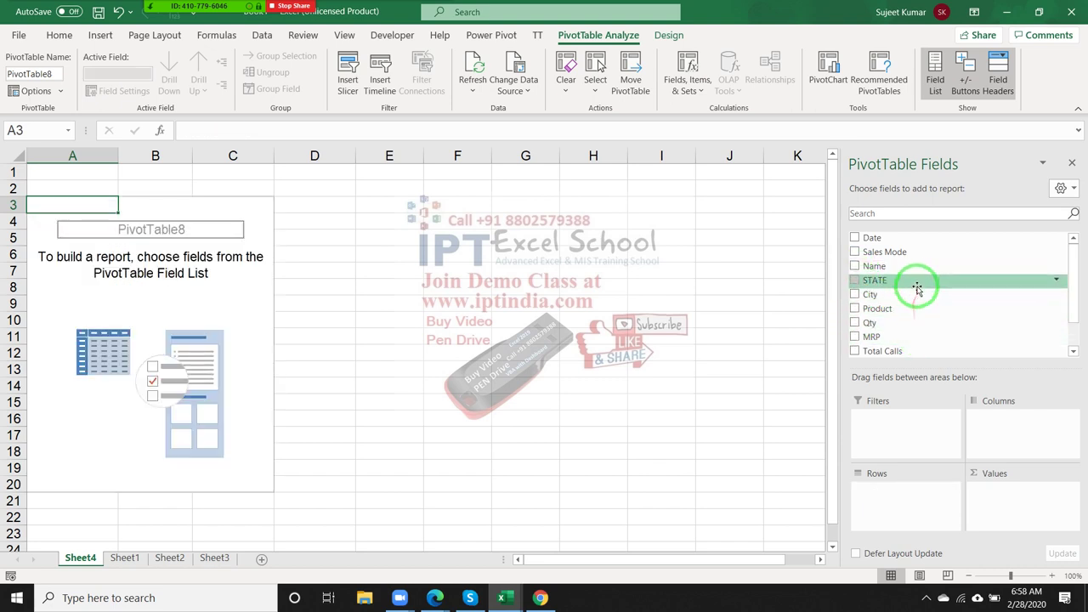
{"action": "left_click_drag", "start_coordinate": [915, 251], "coordinate": [920, 503]}
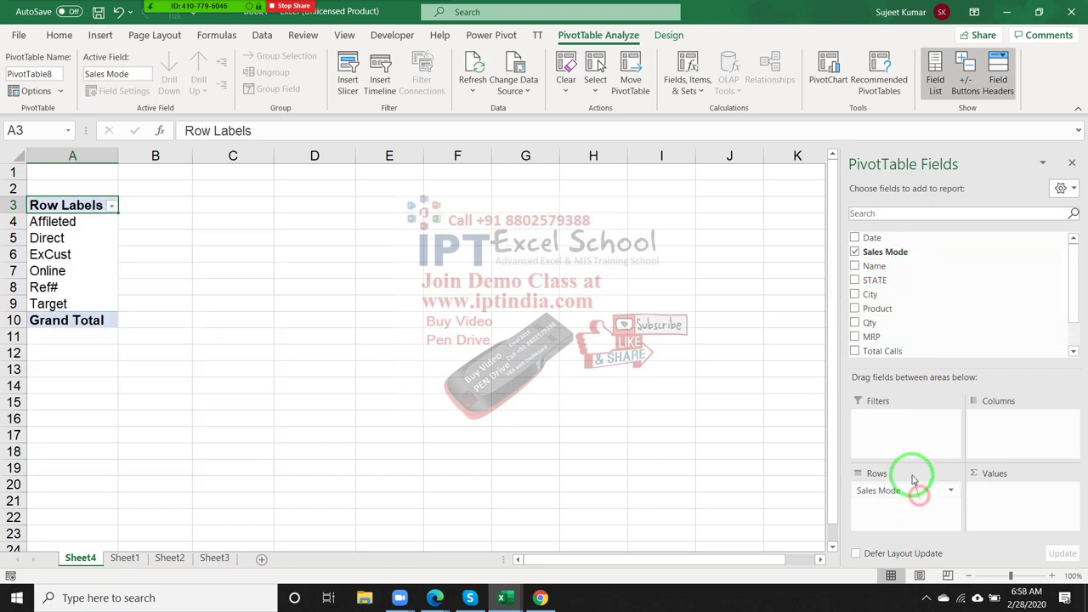
{"action": "left_click_drag", "start_coordinate": [869, 323], "coordinate": [992, 503]}
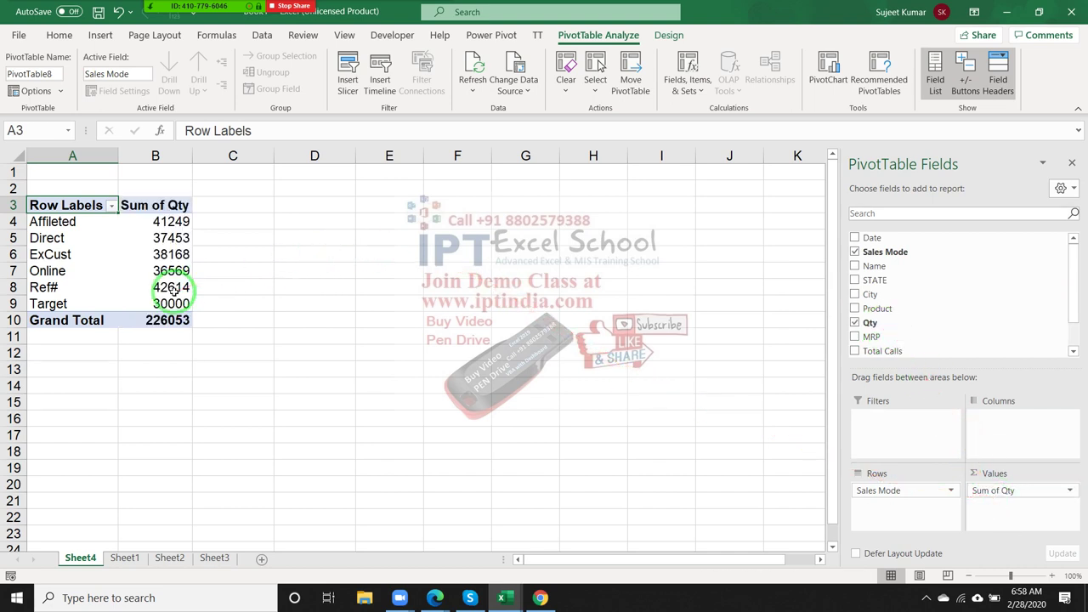
Filter Target out of the Sales Mode rows, leaving five modes totalling 196053
{"action": "left_click", "coordinate": [109, 206]}
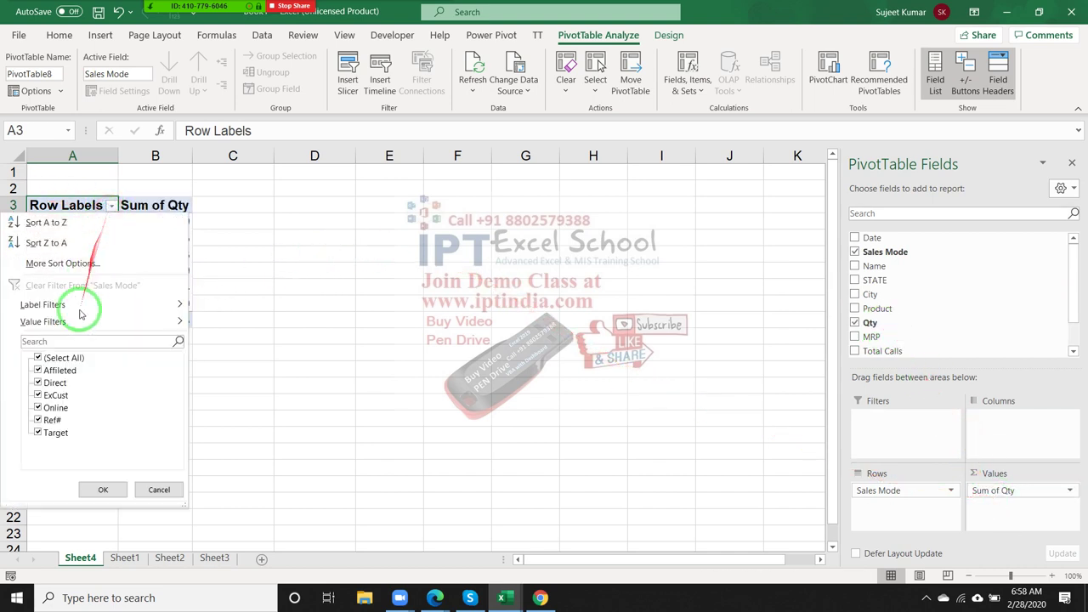
{"action": "left_click", "coordinate": [102, 490]}
{"action": "left_click", "coordinate": [165, 287]}
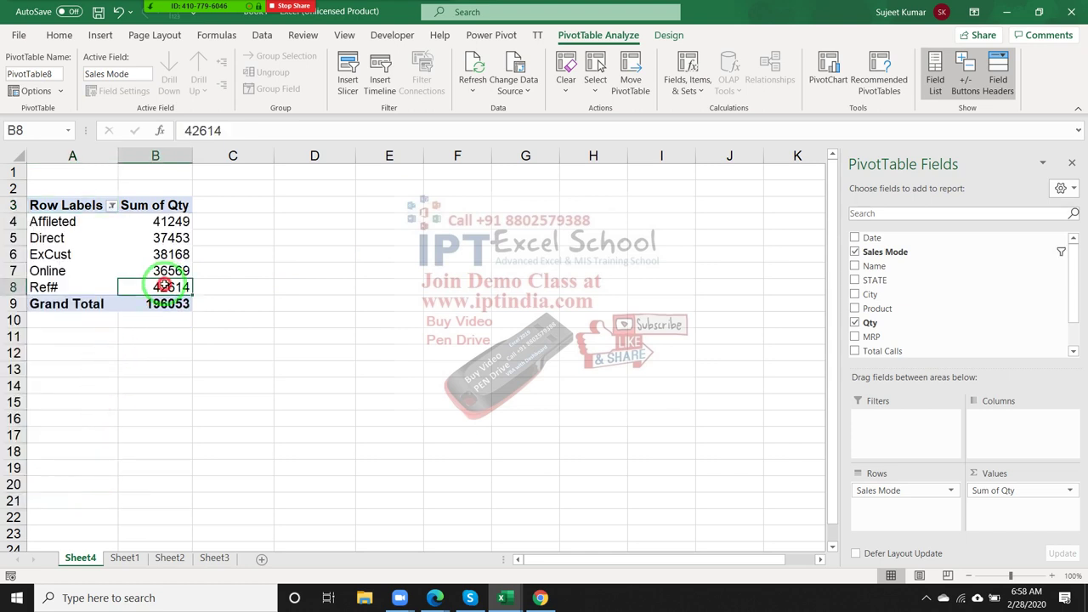
{"action": "left_click_drag", "start_coordinate": [164, 286], "coordinate": [160, 221]}
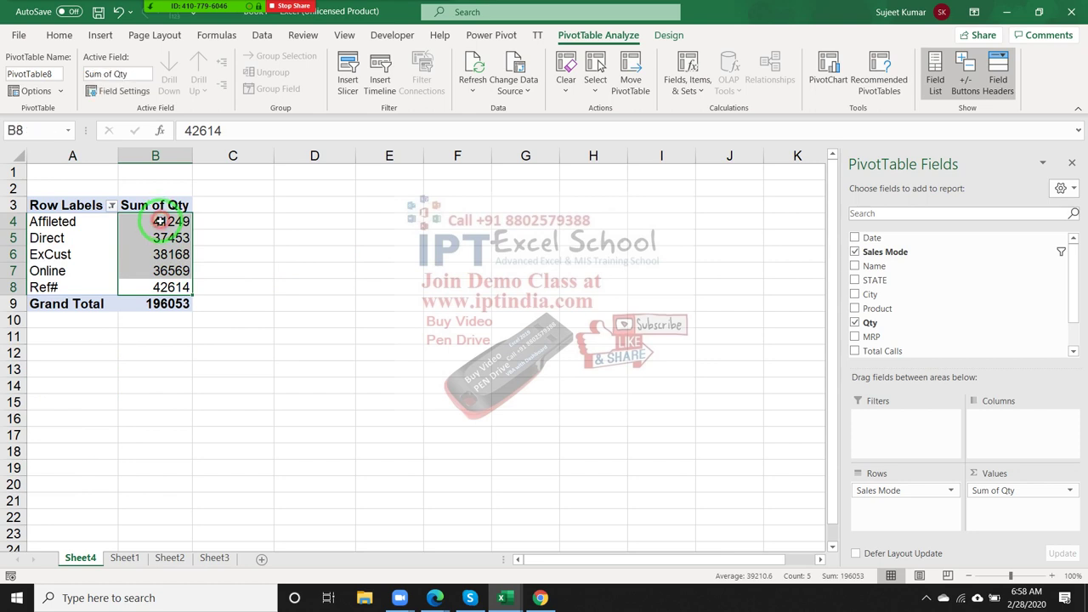
Show Sum of Qty as % of Grand Total
{"action": "left_click", "coordinate": [170, 304]}
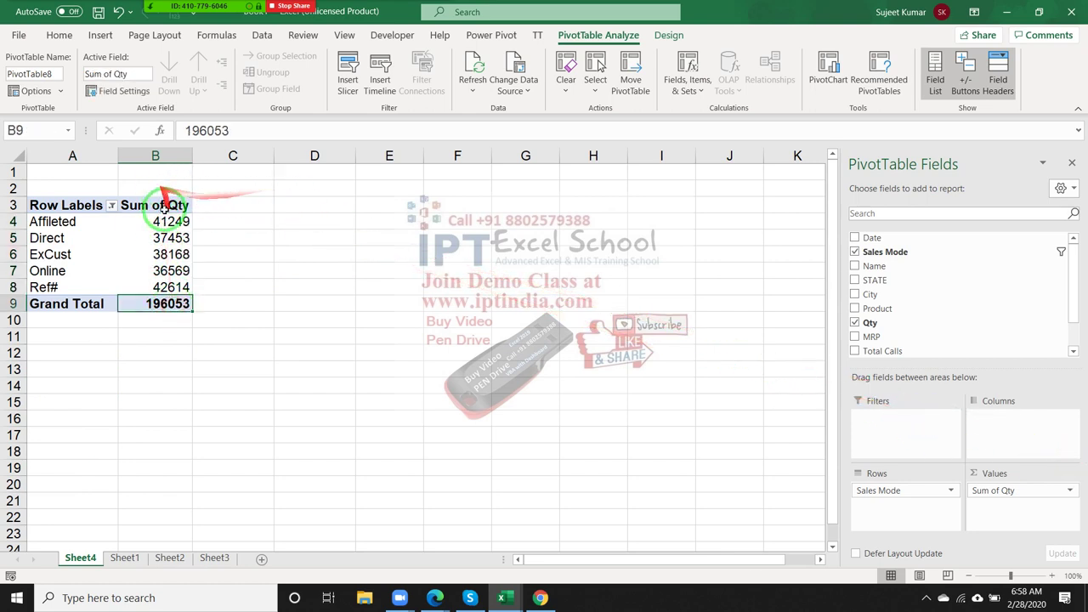
{"action": "double_click", "coordinate": [164, 206]}
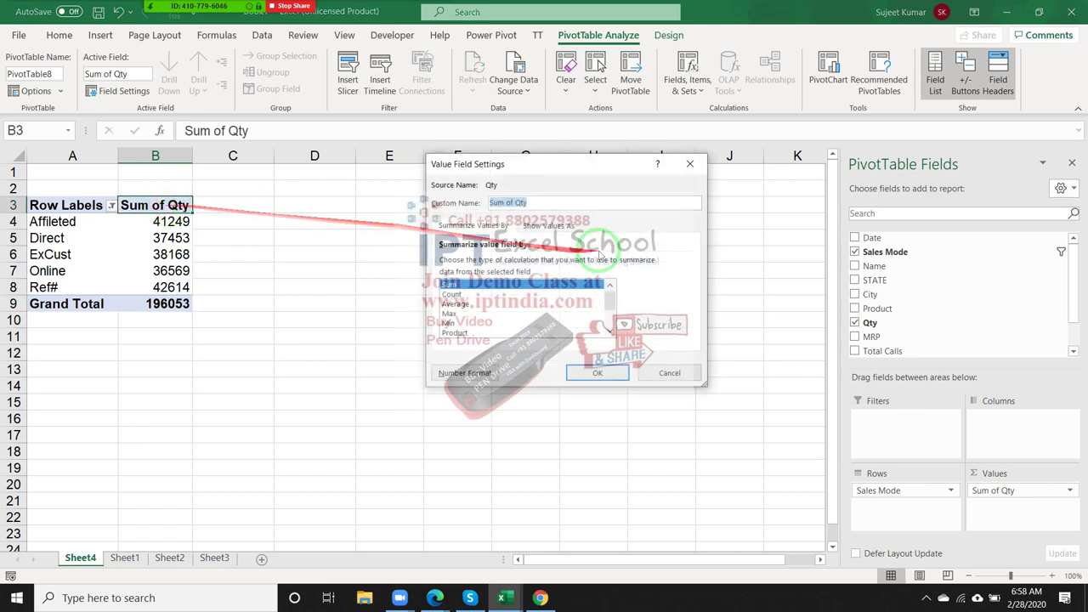
{"action": "left_click", "coordinate": [549, 225]}
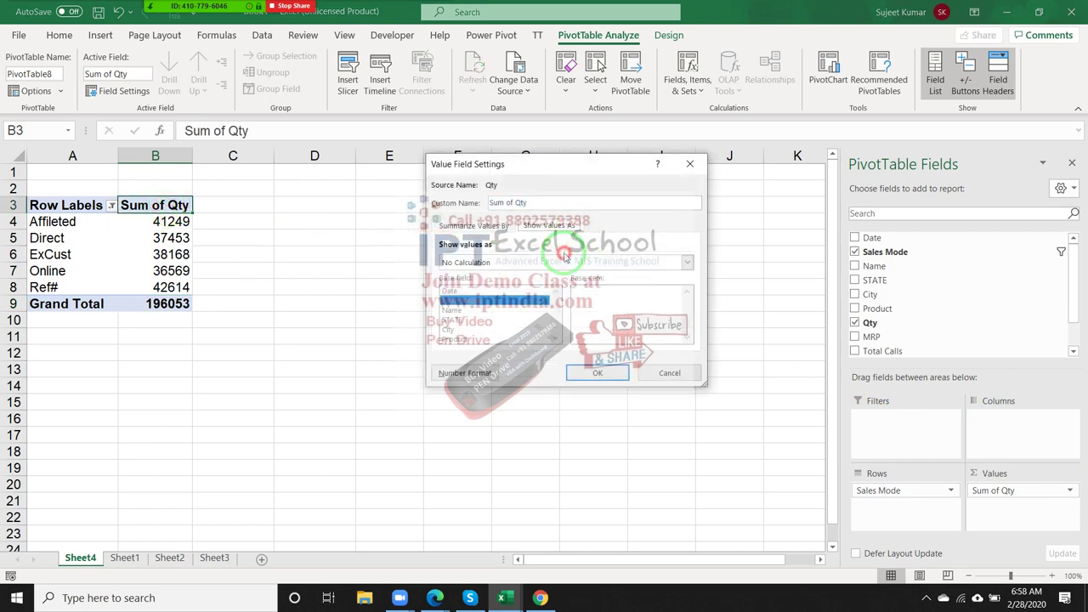
{"action": "left_click", "coordinate": [565, 262]}
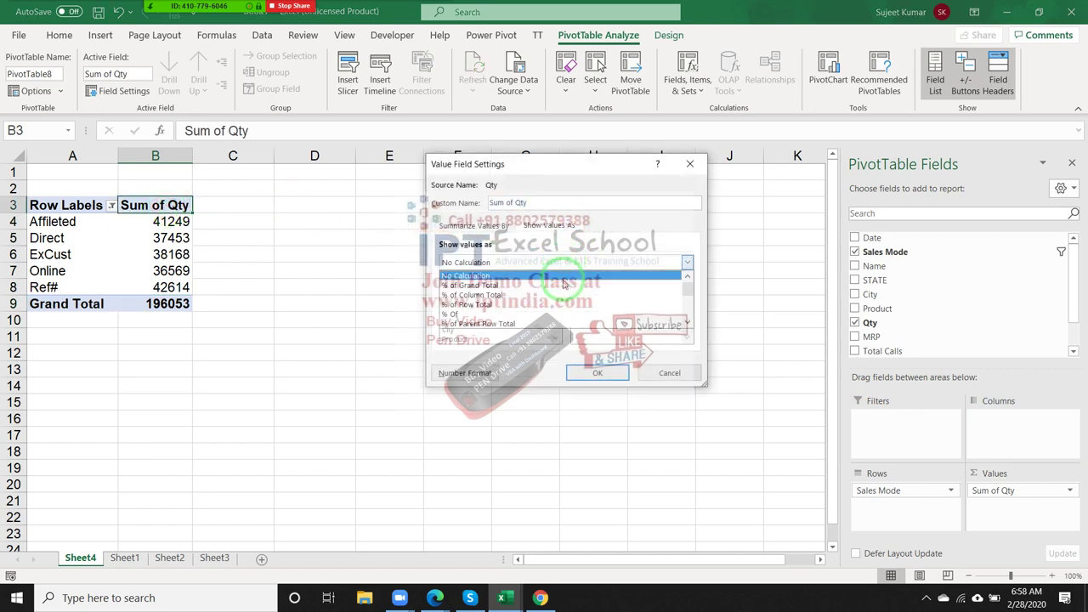
{"action": "left_click", "coordinate": [562, 287]}
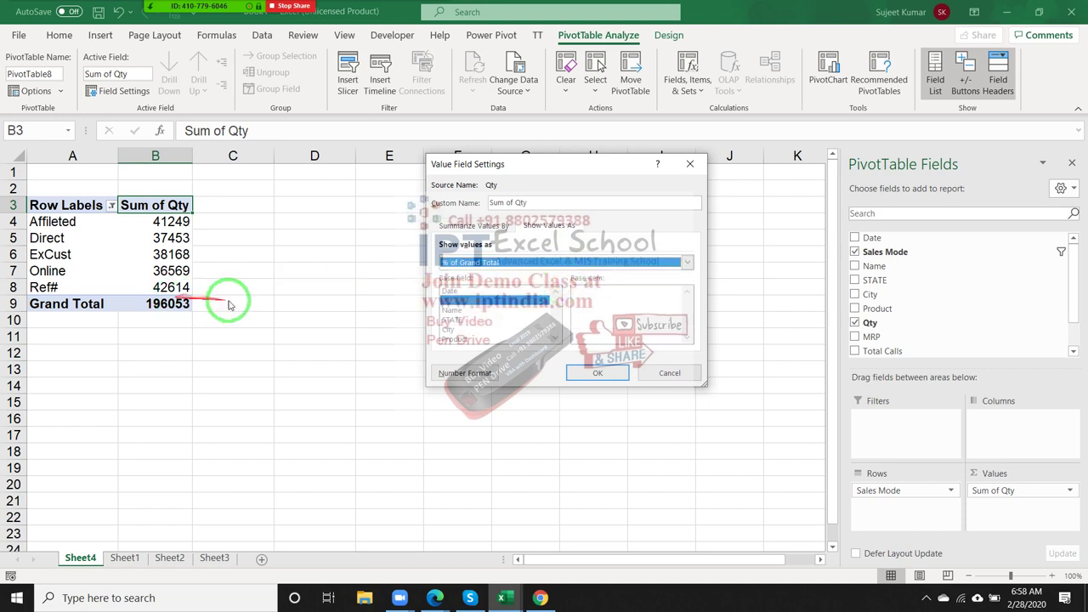
{"action": "left_click", "coordinate": [580, 371]}
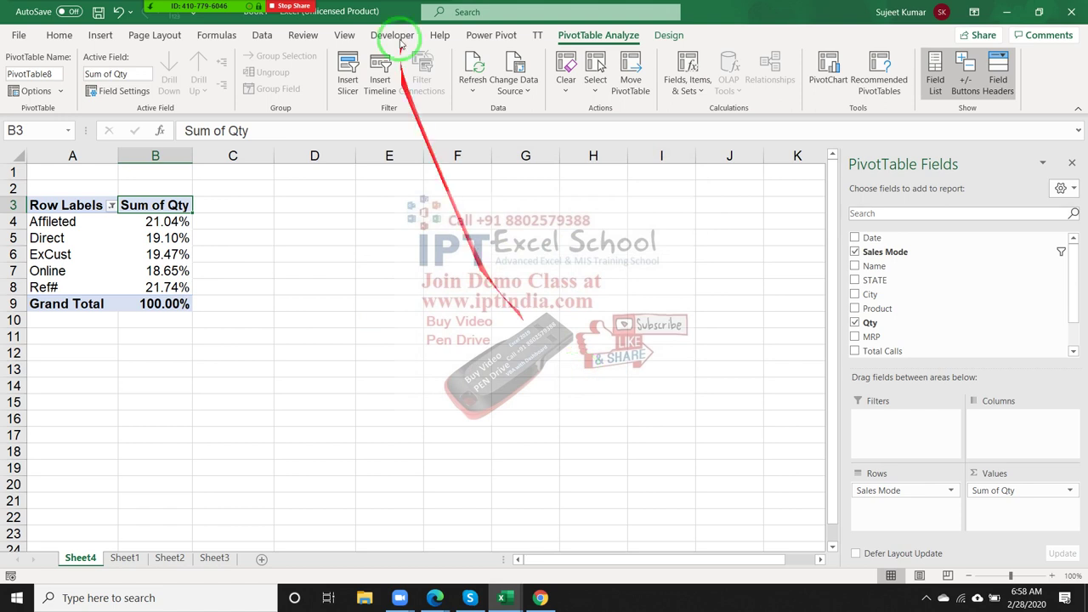
Close the Sum of Qty settings unchanged and undo back to plain quantity totals
{"action": "double_click", "coordinate": [169, 206]}
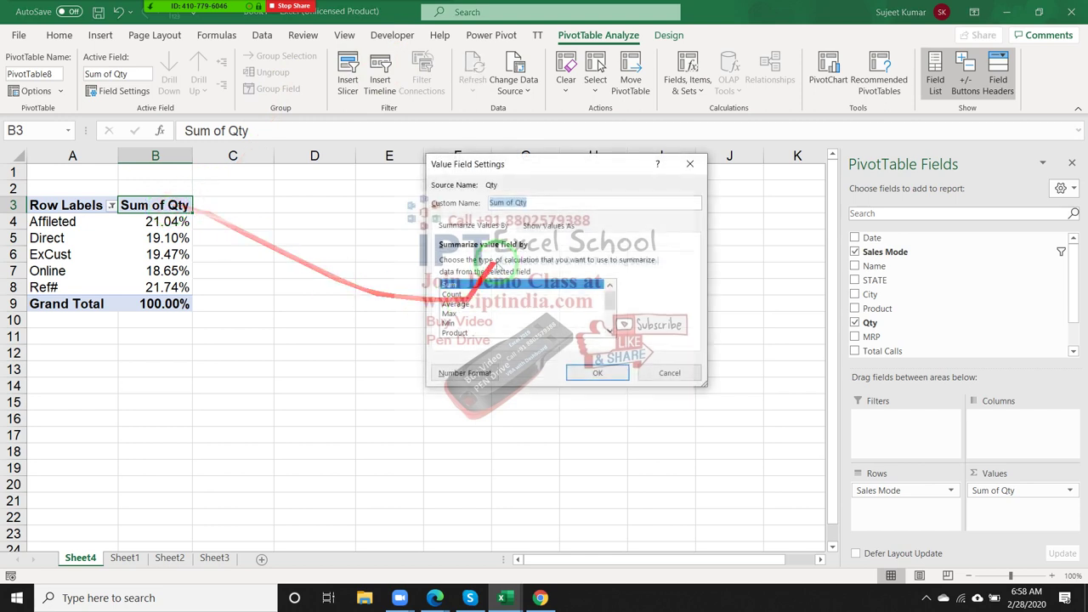
{"action": "left_click", "coordinate": [548, 225]}
{"action": "left_click", "coordinate": [476, 261]}
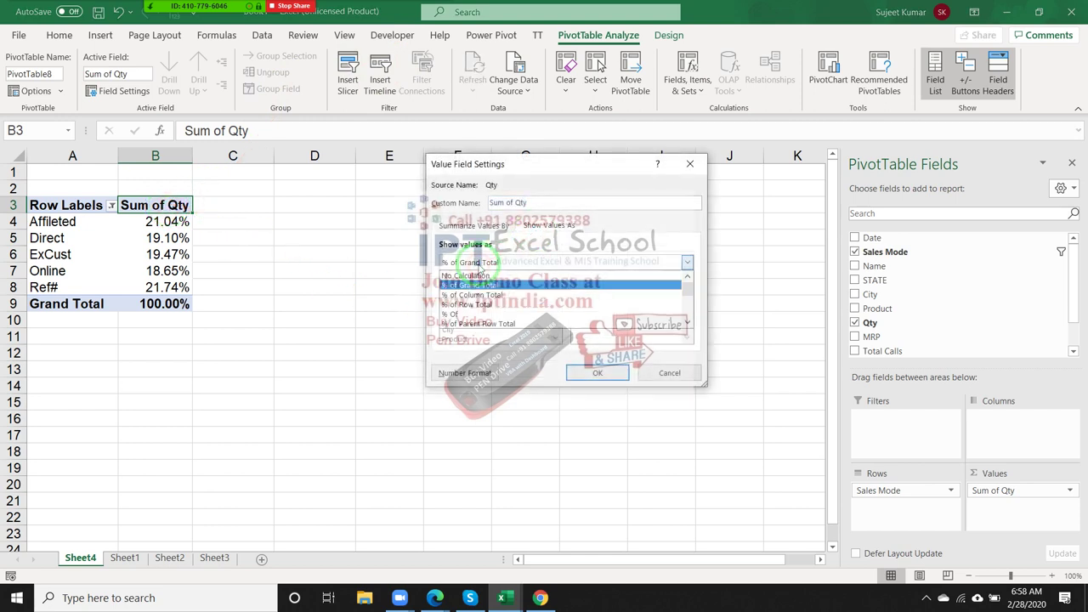
{"action": "left_click", "coordinate": [597, 372]}
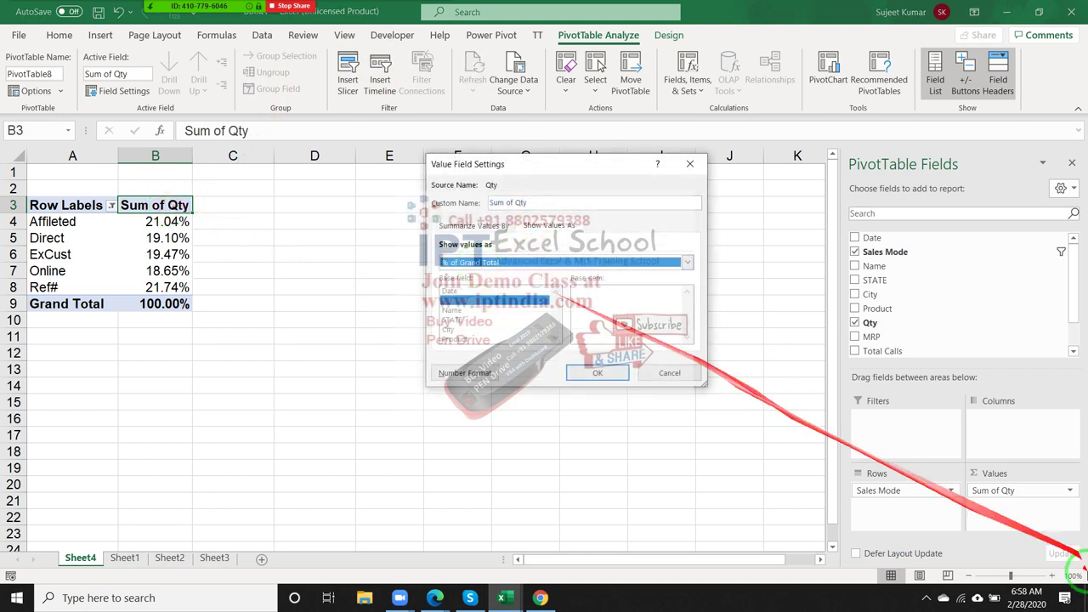
{"action": "key", "text": "ctrl+z"}
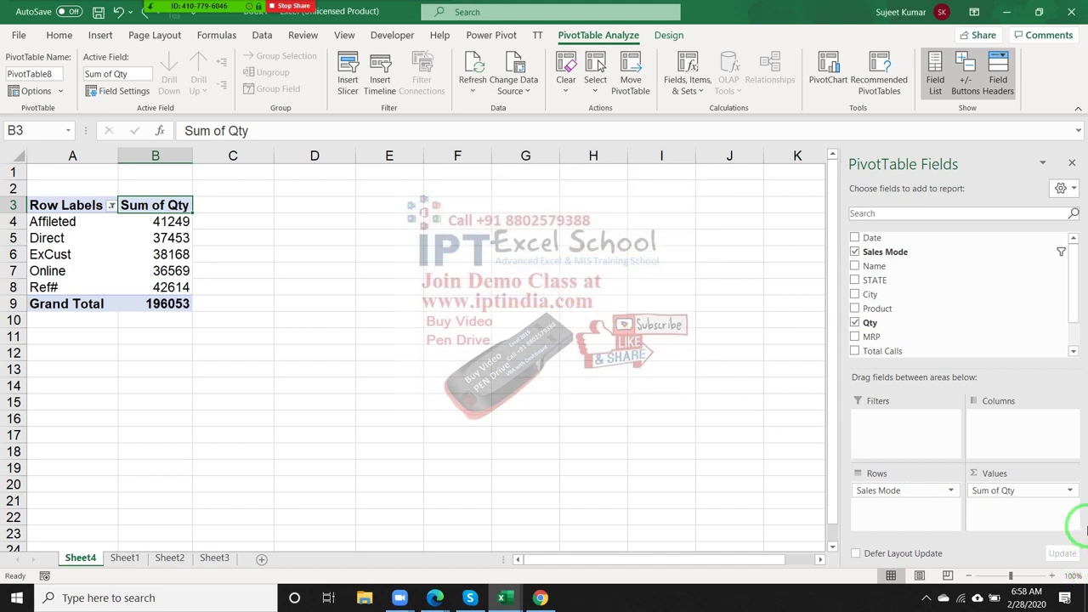
Split the pivot by Product into DVD, HD, RAM, MB, CD, ECT and WRT columns and review the totals
{"action": "mouse_move", "coordinate": [904, 309]}
{"action": "left_mouse_down"}
{"action": "mouse_move", "coordinate": [997, 455]}
{"action": "mouse_move", "coordinate": [996, 434]}
{"action": "left_mouse_up"}
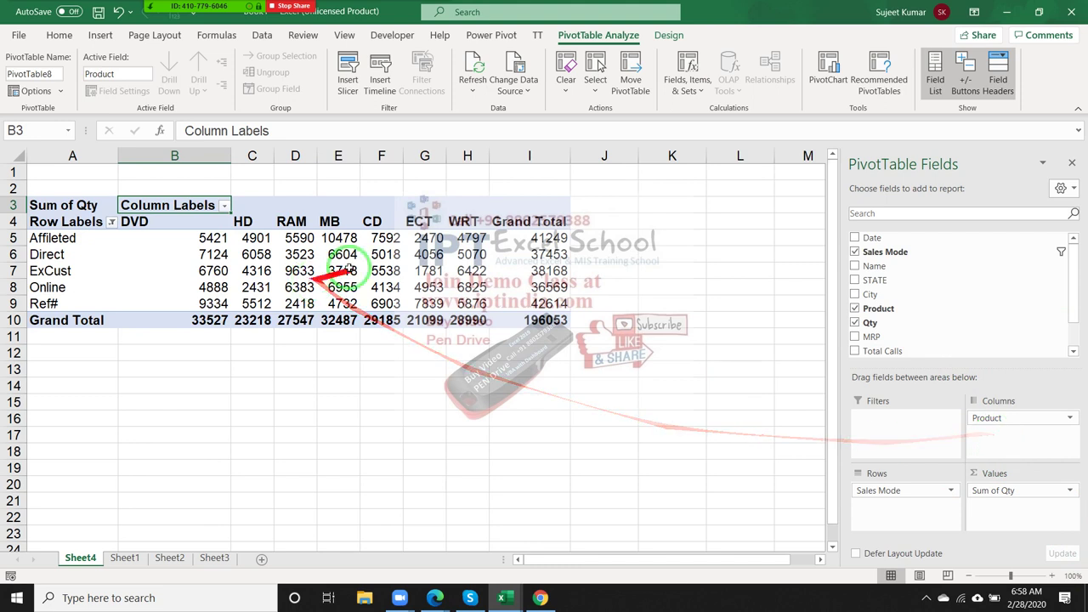
{"action": "left_click", "coordinate": [526, 239]}
{"action": "left_click_drag", "start_coordinate": [527, 239], "coordinate": [528, 296]}
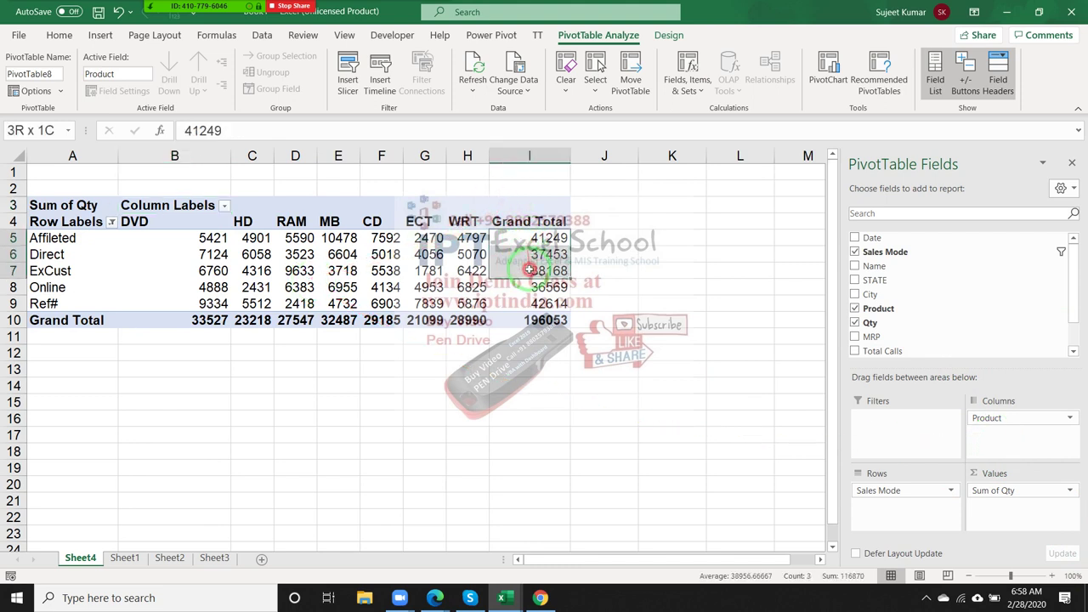
{"action": "left_click_drag", "start_coordinate": [168, 320], "coordinate": [431, 320]}
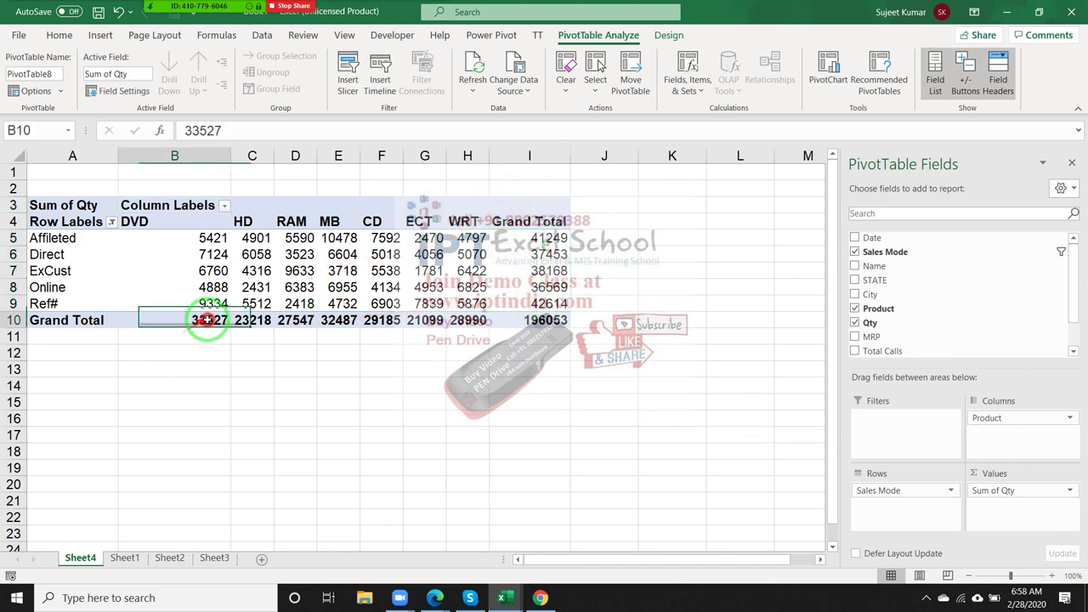
{"action": "left_click", "coordinate": [529, 320]}
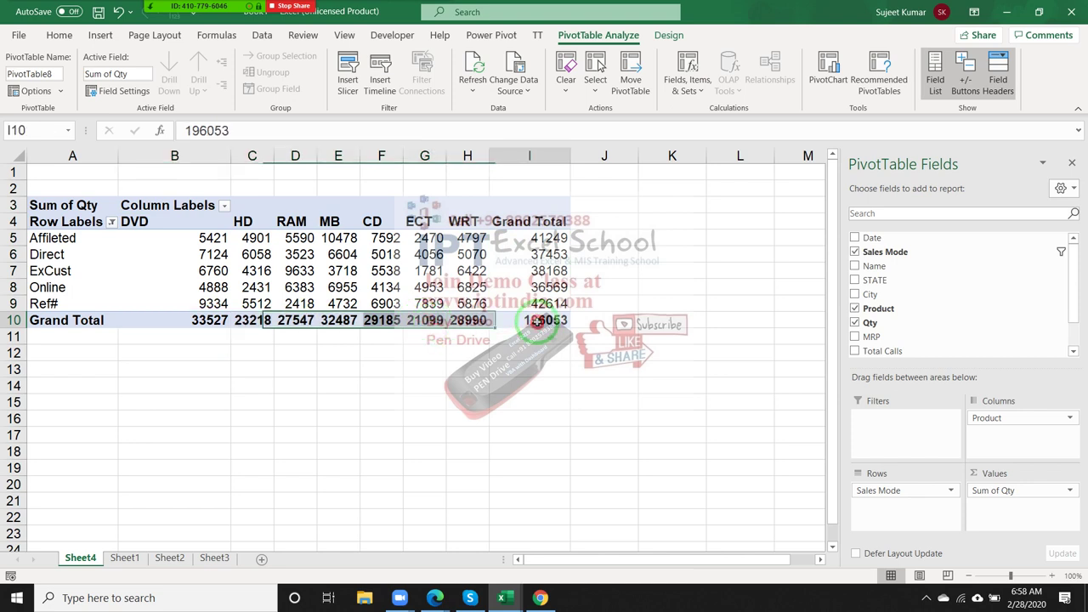
{"action": "left_click_drag", "start_coordinate": [529, 308], "coordinate": [159, 251]}
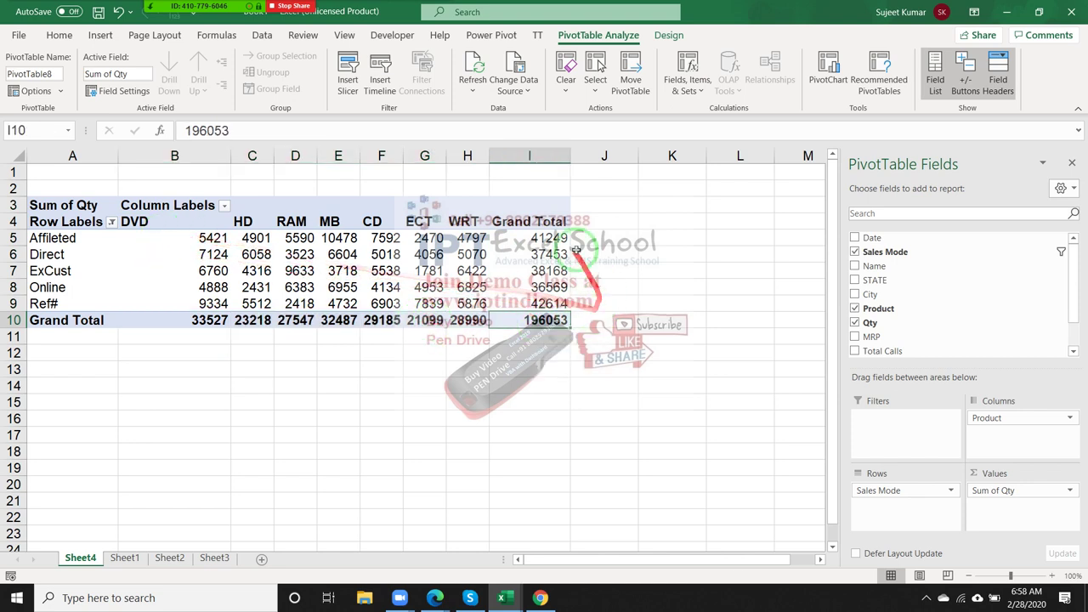
{"action": "left_click_drag", "start_coordinate": [535, 219], "coordinate": [204, 199]}
{"action": "left_click", "coordinate": [204, 199]}
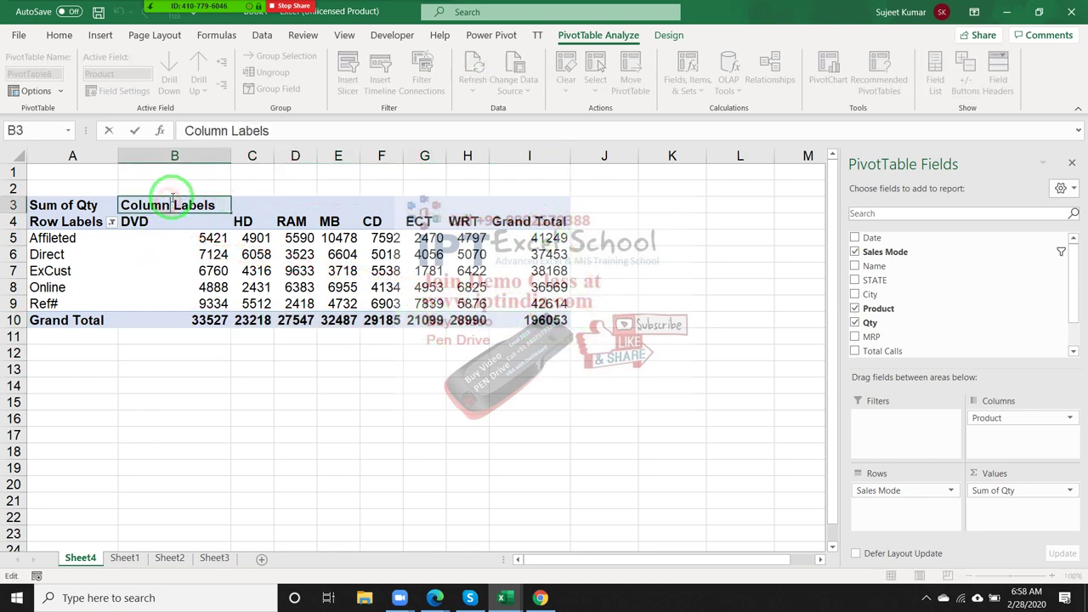
Preview Sum of Qty as % of Grand Total in its value field settings
{"action": "double_click", "coordinate": [201, 223]}
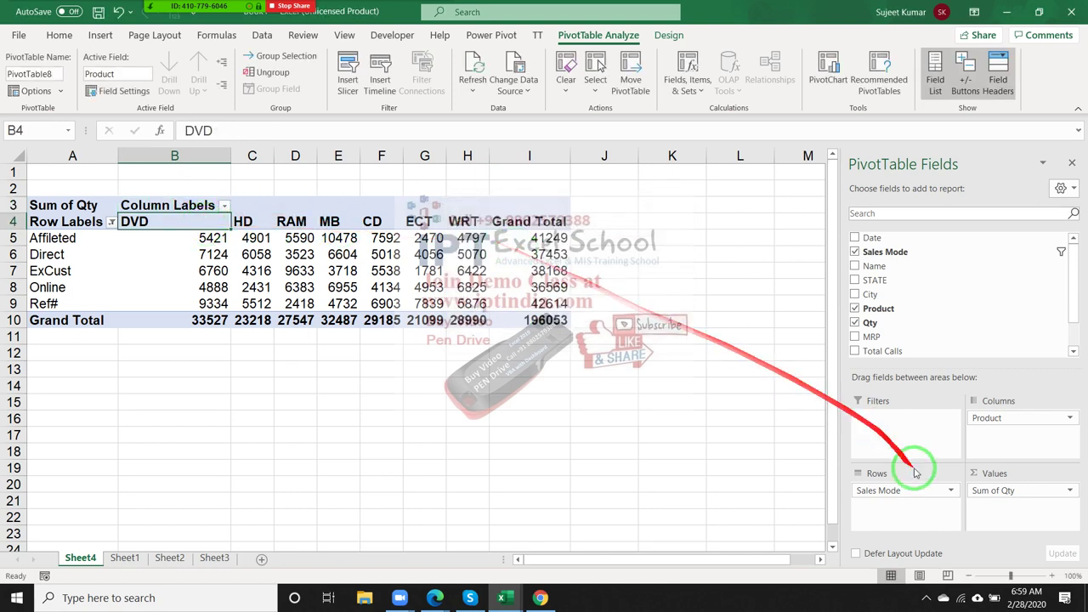
{"action": "left_click", "coordinate": [1035, 490]}
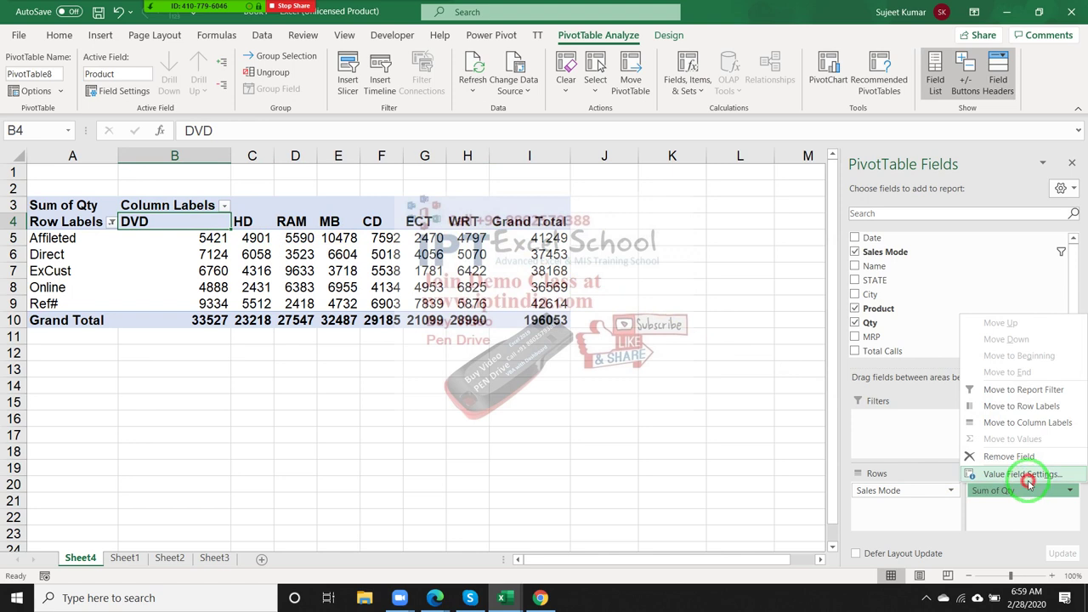
{"action": "left_click", "coordinate": [1024, 474]}
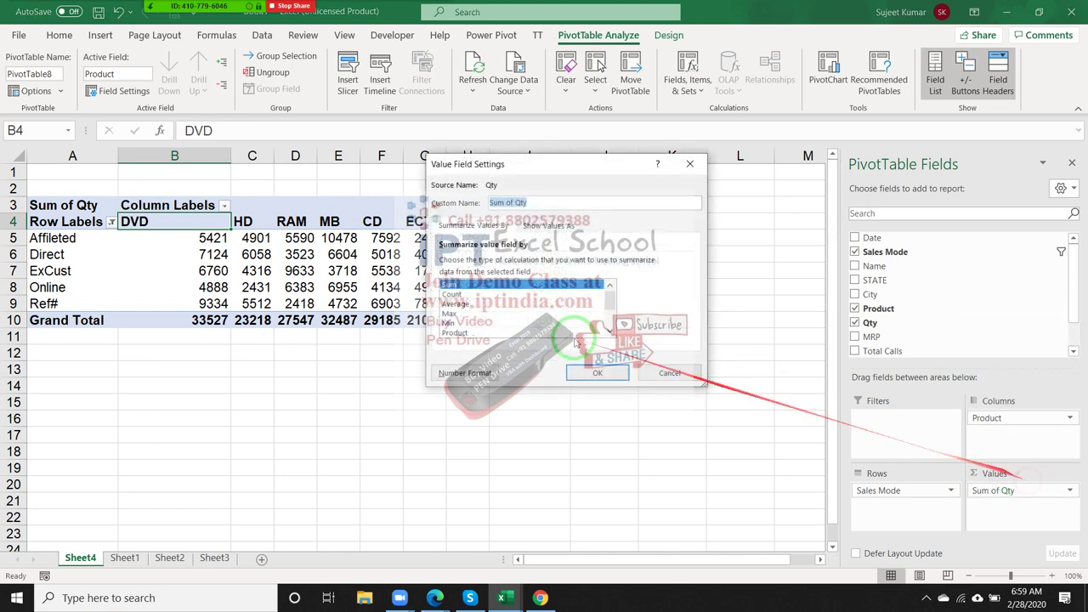
{"action": "left_click", "coordinate": [545, 225]}
{"action": "left_click", "coordinate": [494, 271]}
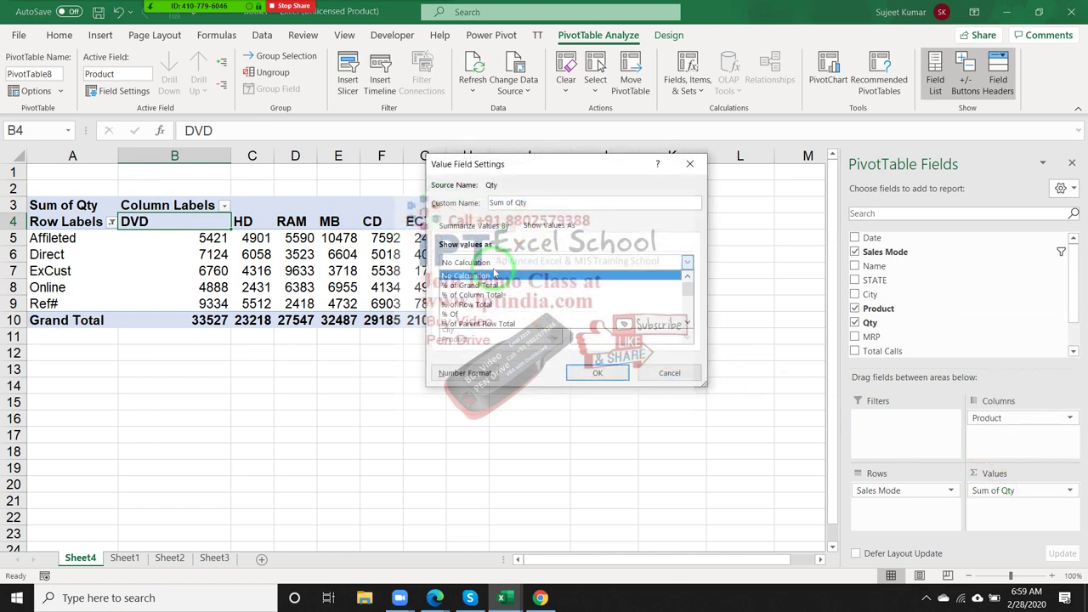
{"action": "left_click", "coordinate": [481, 284]}
{"action": "left_click_drag", "start_coordinate": [546, 167], "coordinate": [725, 169]}
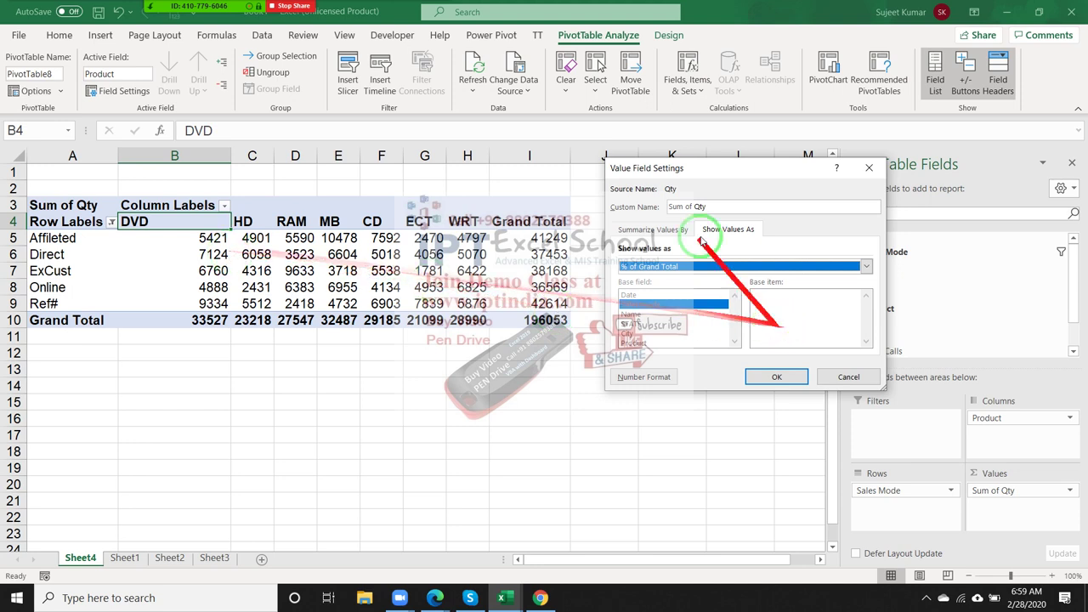
Try % of Column and % of Row Total, then apply % of Parent Row Total
{"action": "left_click", "coordinate": [671, 266]}
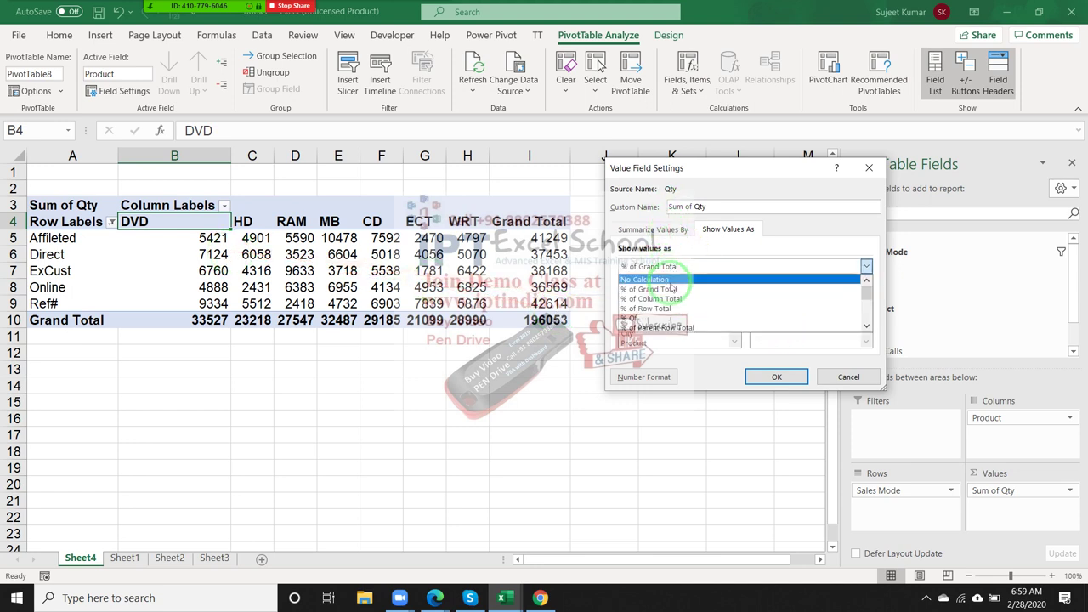
{"action": "left_click", "coordinate": [675, 300]}
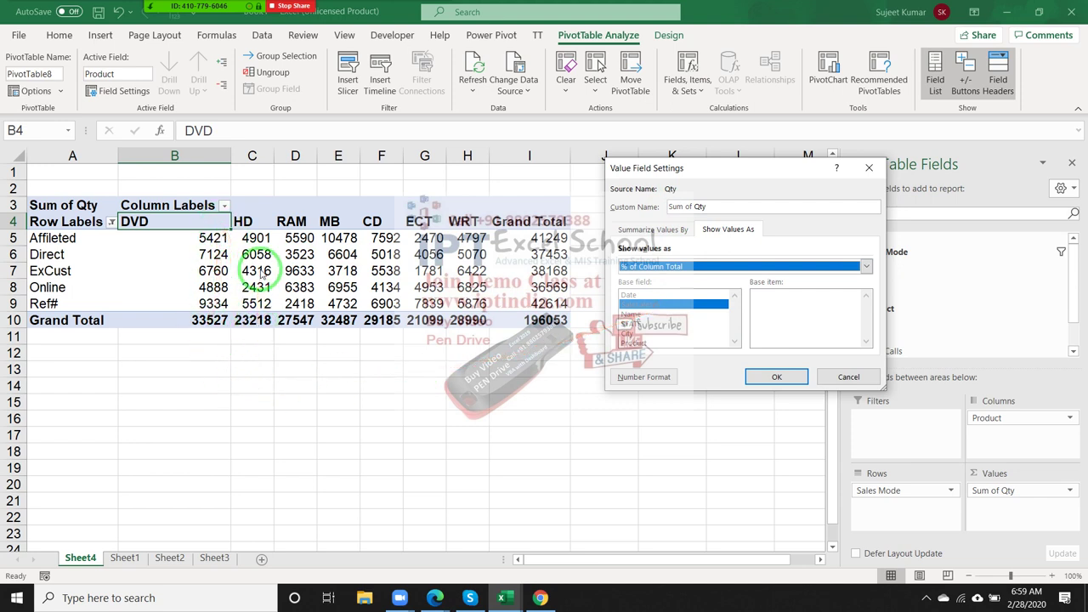
{"action": "left_click", "coordinate": [676, 269]}
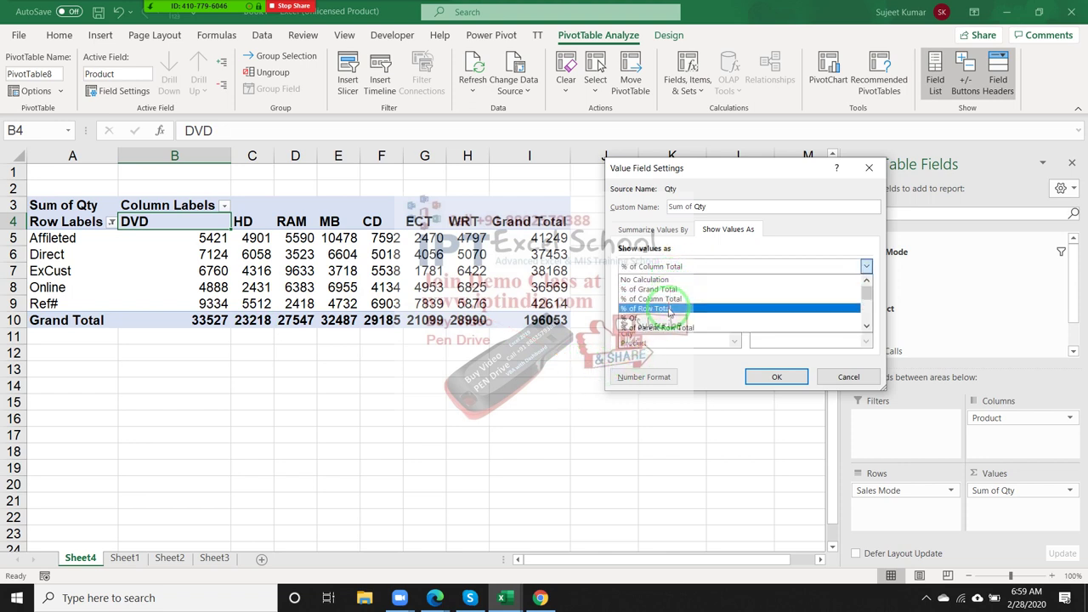
{"action": "left_click", "coordinate": [670, 299]}
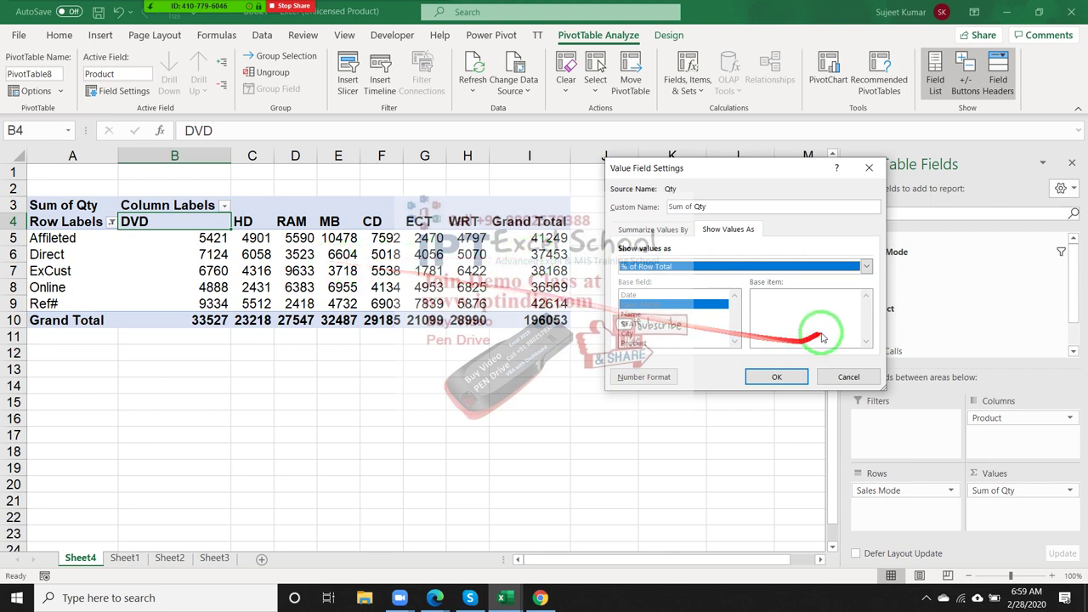
{"action": "left_click", "coordinate": [660, 266]}
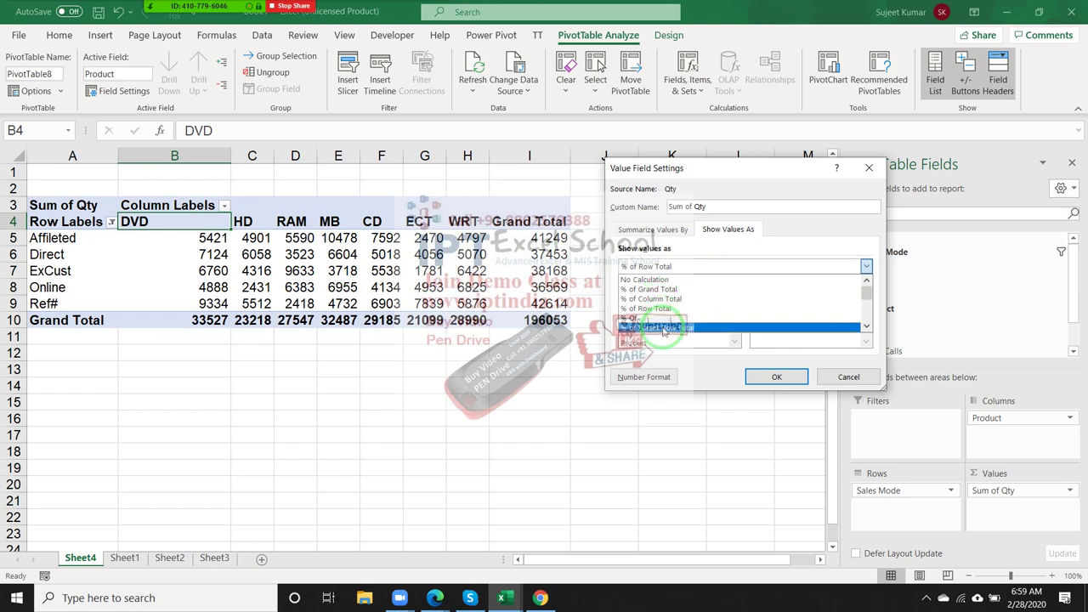
{"action": "left_click", "coordinate": [664, 328]}
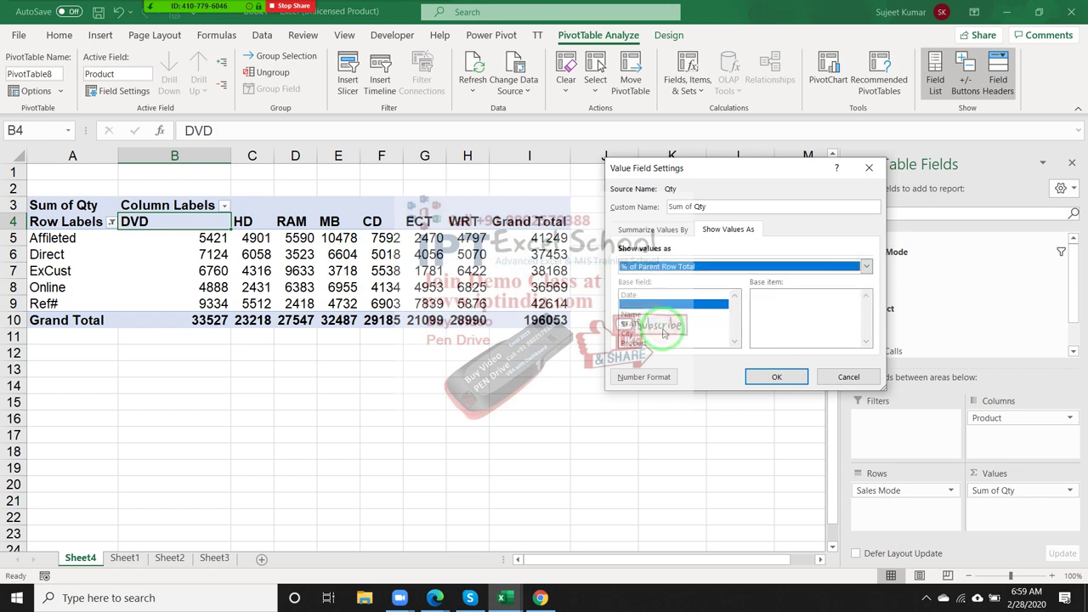
{"action": "left_click", "coordinate": [774, 377]}
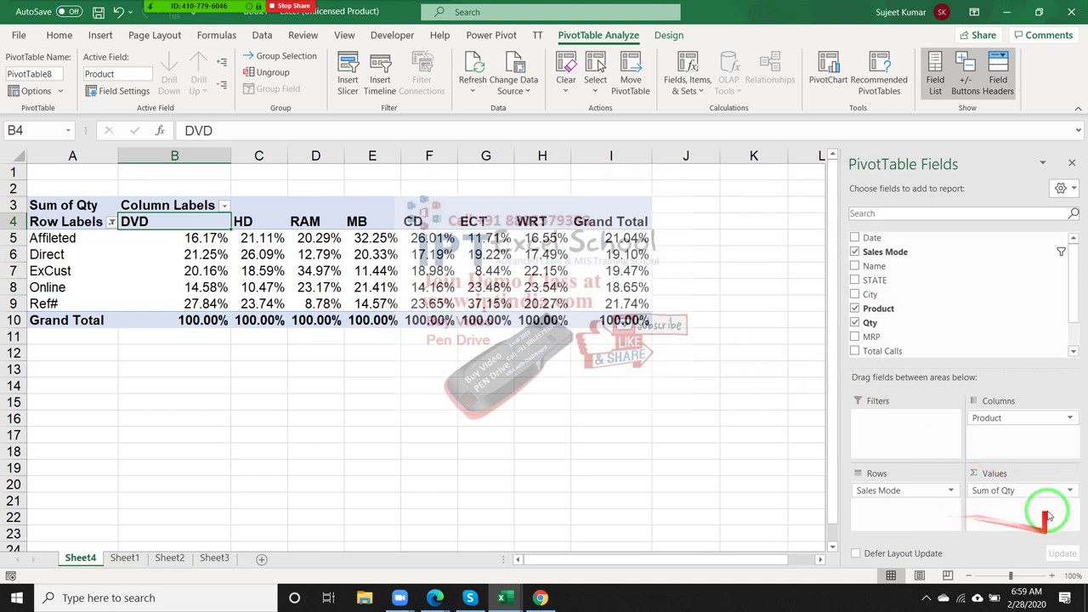
Move Product to the report filter, check the B4:B8 percentages, then undo to raw totals
{"action": "left_click_drag", "start_coordinate": [991, 418], "coordinate": [876, 418]}
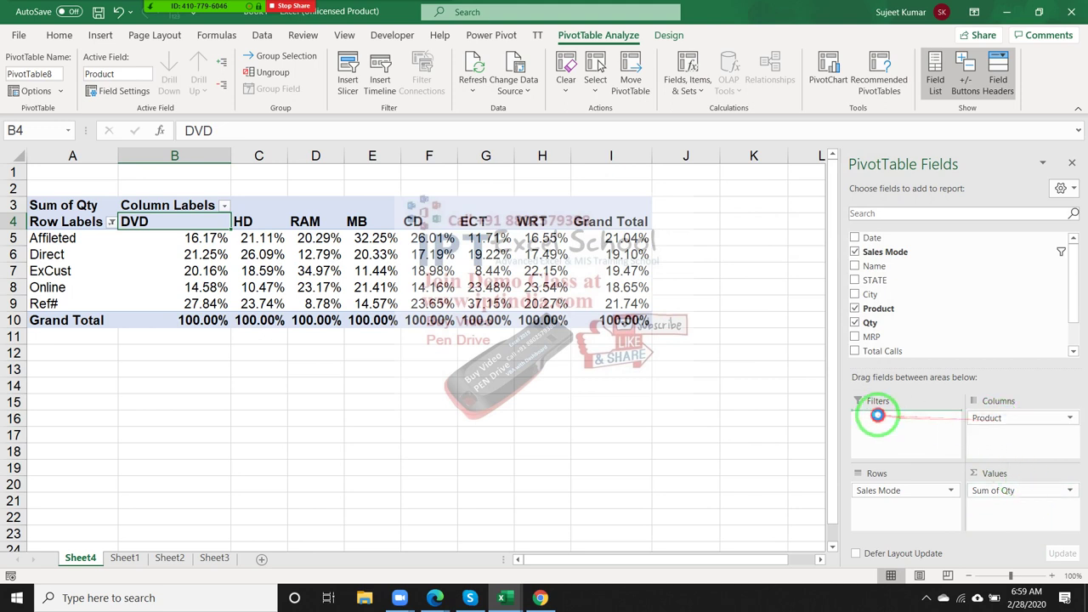
{"action": "left_click", "coordinate": [149, 292]}
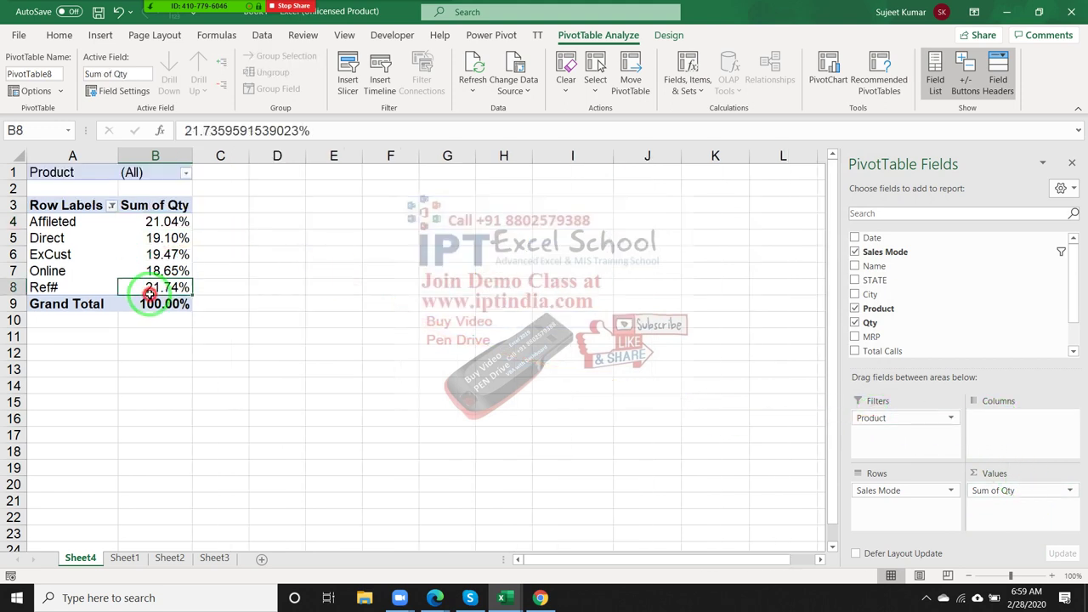
{"action": "left_click_drag", "start_coordinate": [148, 220], "coordinate": [149, 221]}
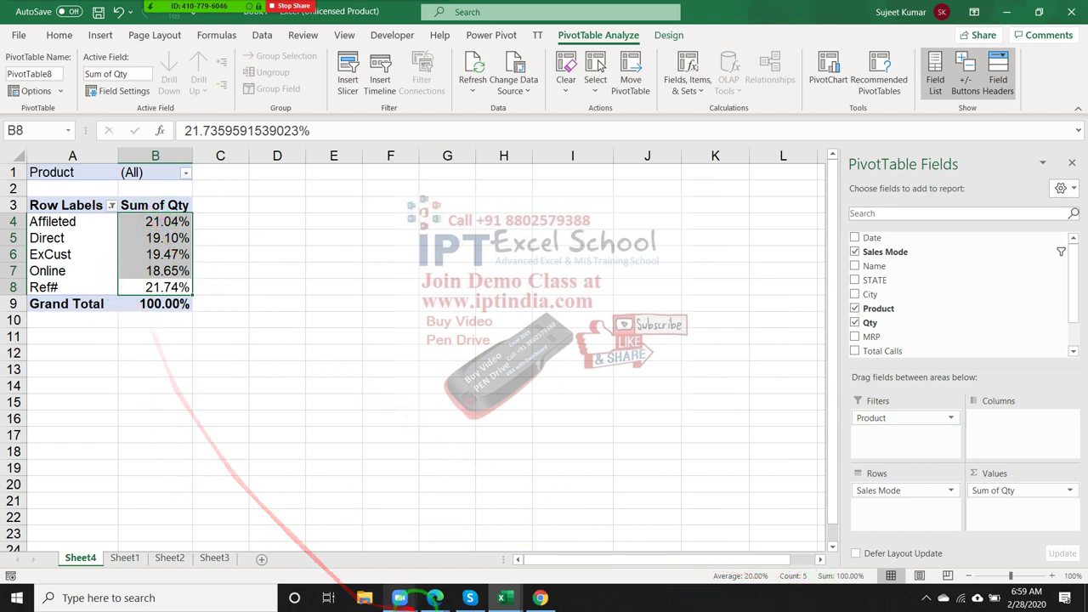
{"action": "key", "text": "ctrl+z"}
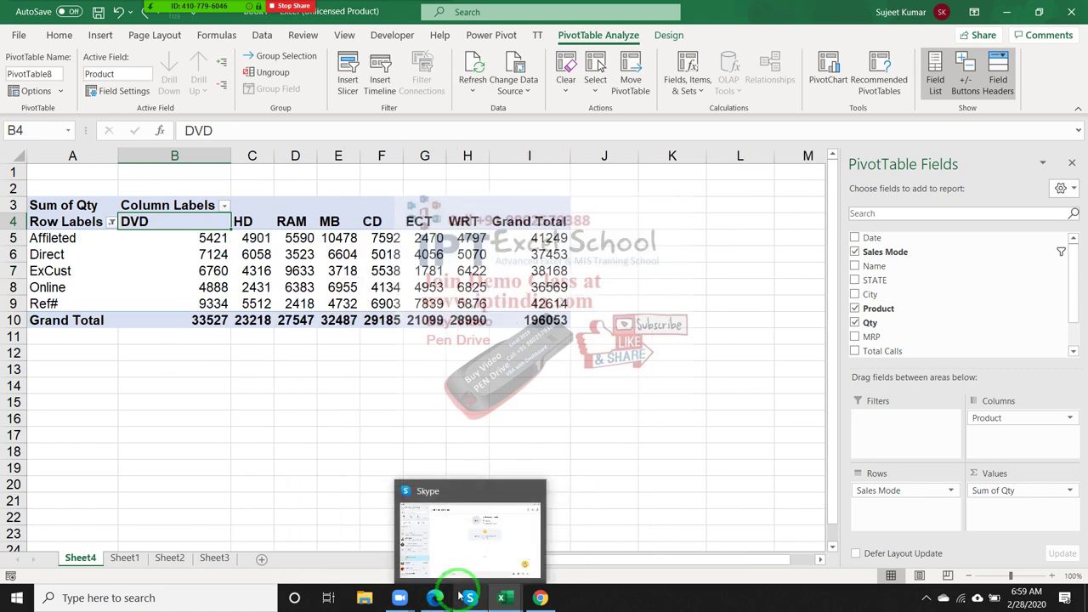
Put Product in the report filter and add Qty to the values again as Sum of Qty2
{"action": "left_click_drag", "start_coordinate": [1023, 432], "coordinate": [918, 418]}
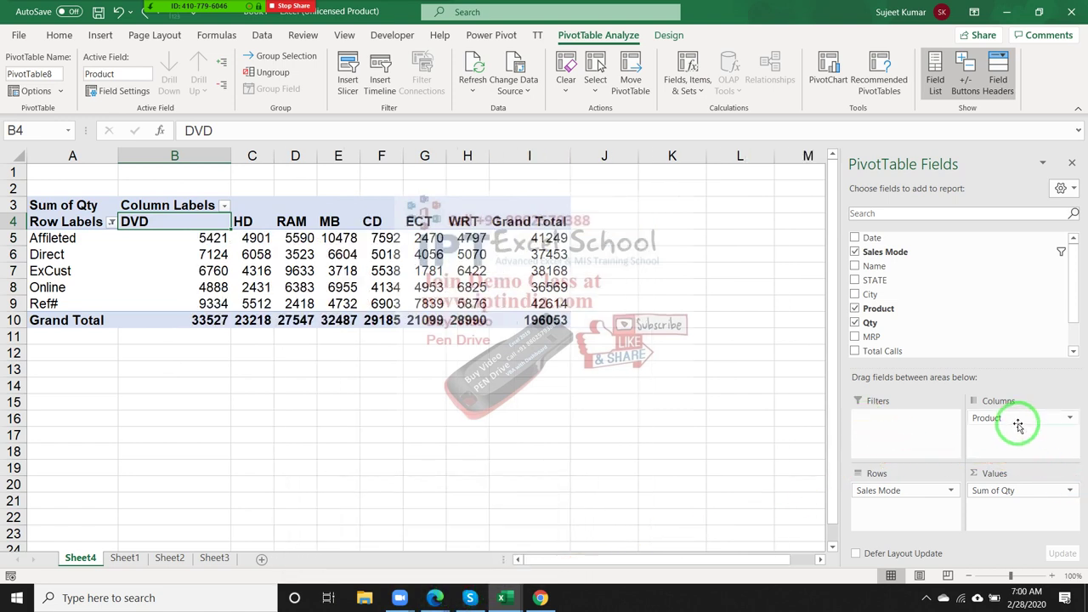
{"action": "left_click", "coordinate": [1008, 491]}
{"action": "left_click", "coordinate": [1012, 478]}
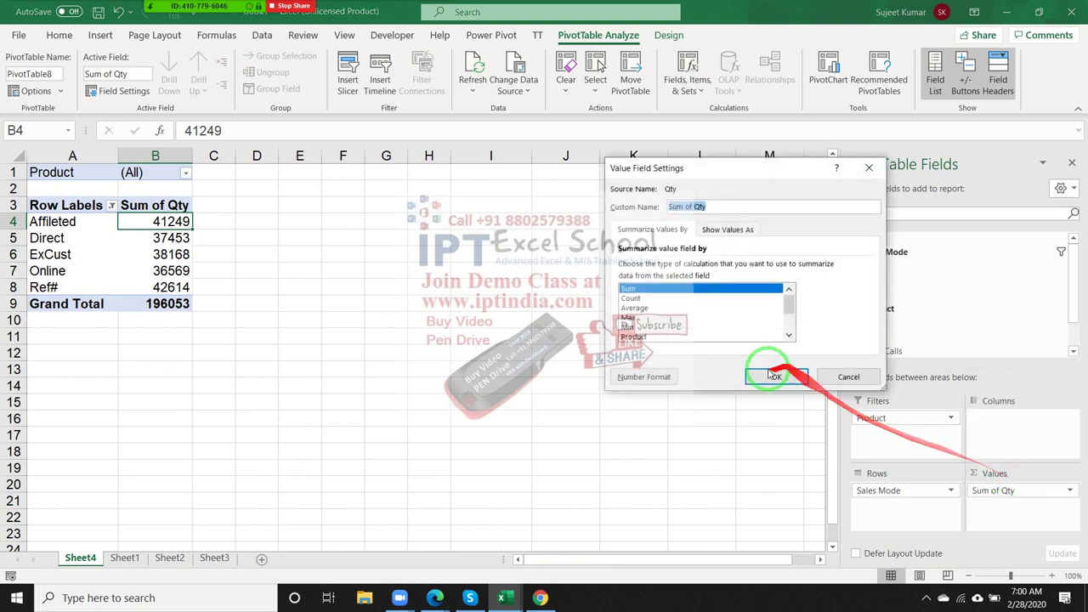
{"action": "left_click", "coordinate": [725, 229]}
{"action": "left_click", "coordinate": [717, 266]}
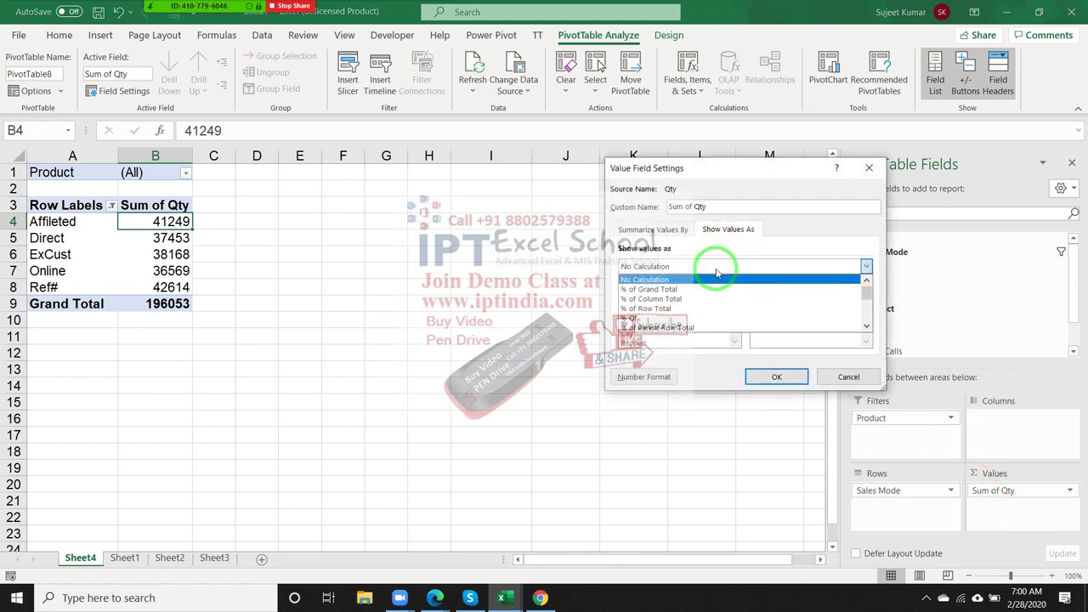
{"action": "left_click", "coordinate": [717, 270]}
{"action": "left_click", "coordinate": [849, 376]}
{"action": "left_click_drag", "start_coordinate": [870, 323], "coordinate": [1003, 510]}
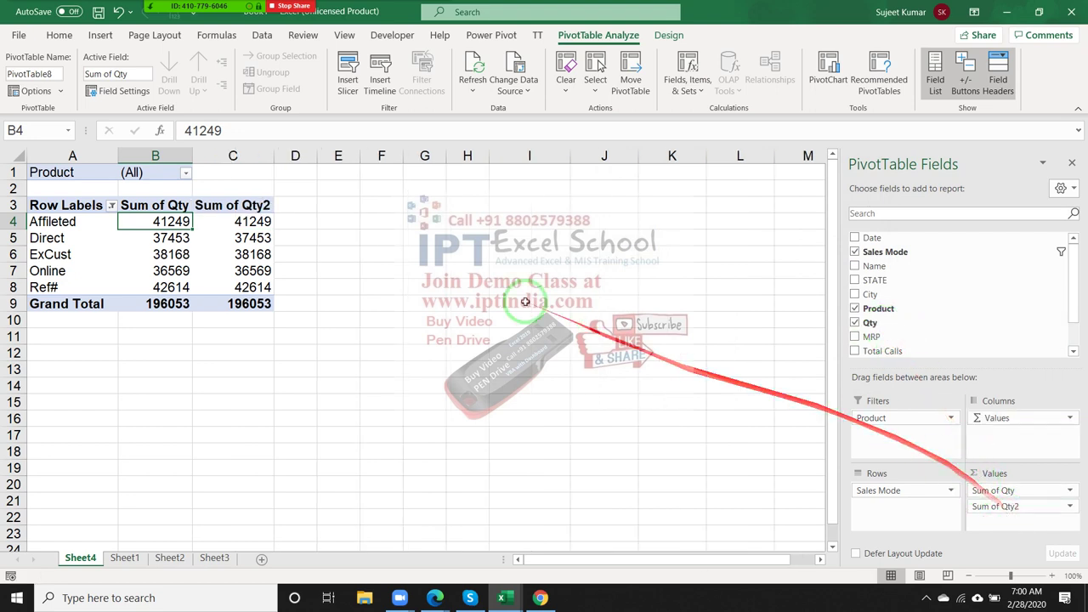
{"action": "double_click", "coordinate": [227, 205]}
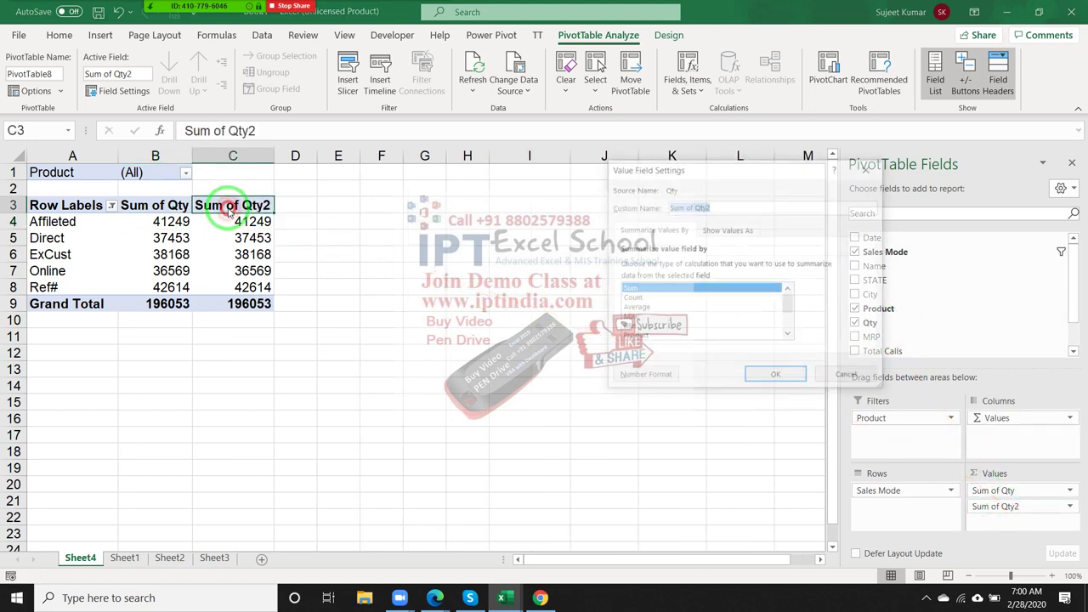
Set Sum of Qty2 to Running Total In, climbing from 41249 to 196053 at Ref#
{"action": "left_click", "coordinate": [741, 229]}
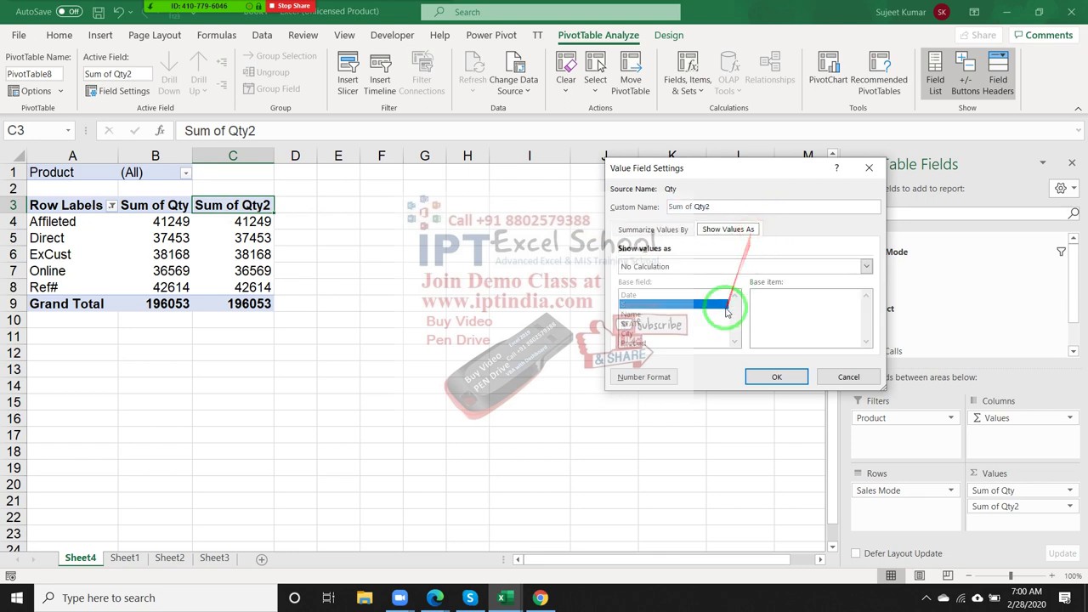
{"action": "left_click", "coordinate": [710, 266]}
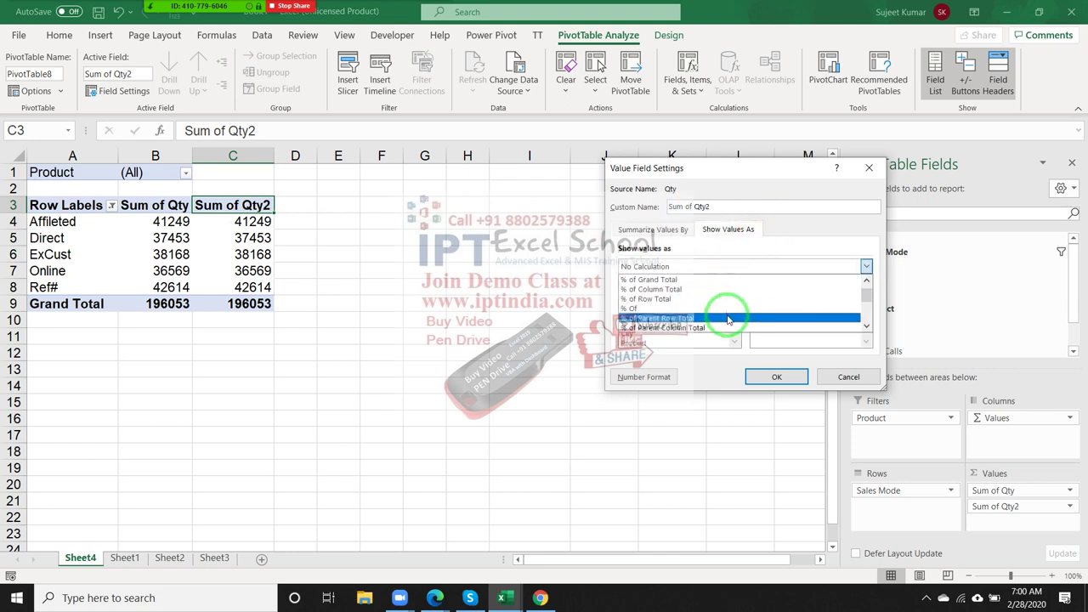
{"action": "scroll", "coordinate": [728, 320], "scroll_direction": "down", "scroll_amount": 1}
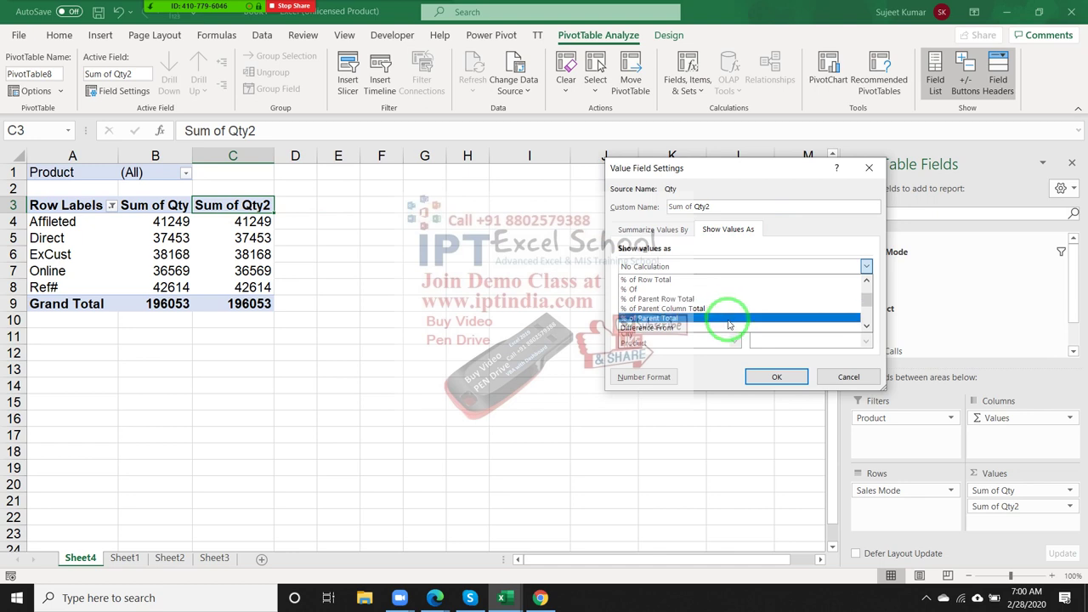
{"action": "scroll", "coordinate": [729, 324], "scroll_direction": "down", "scroll_amount": 1}
{"action": "scroll", "coordinate": [729, 321], "scroll_direction": "down", "scroll_amount": 1}
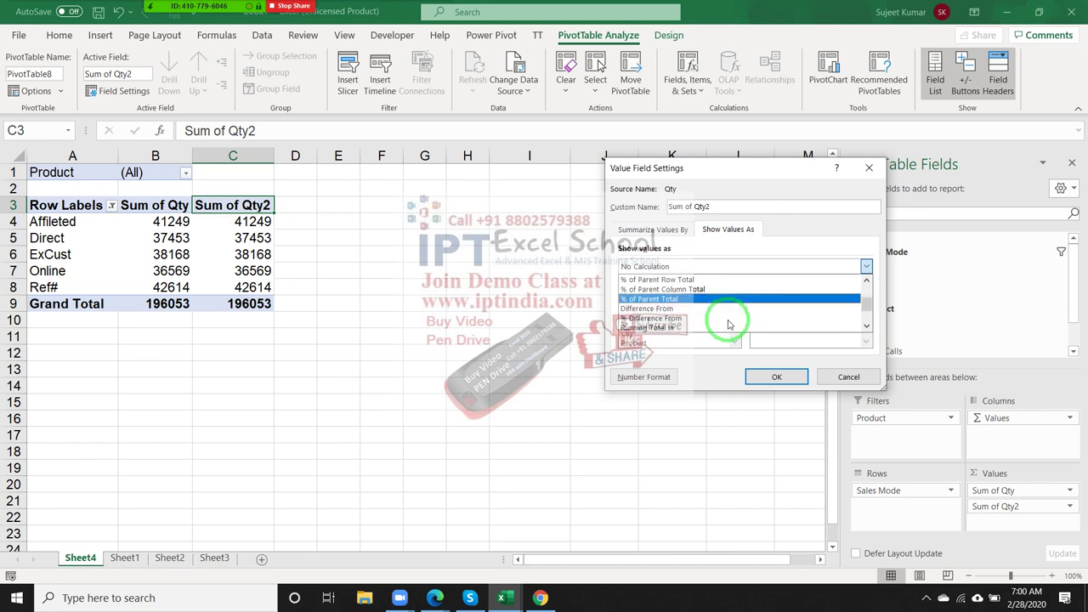
{"action": "scroll", "coordinate": [729, 319], "scroll_direction": "down", "scroll_amount": 1}
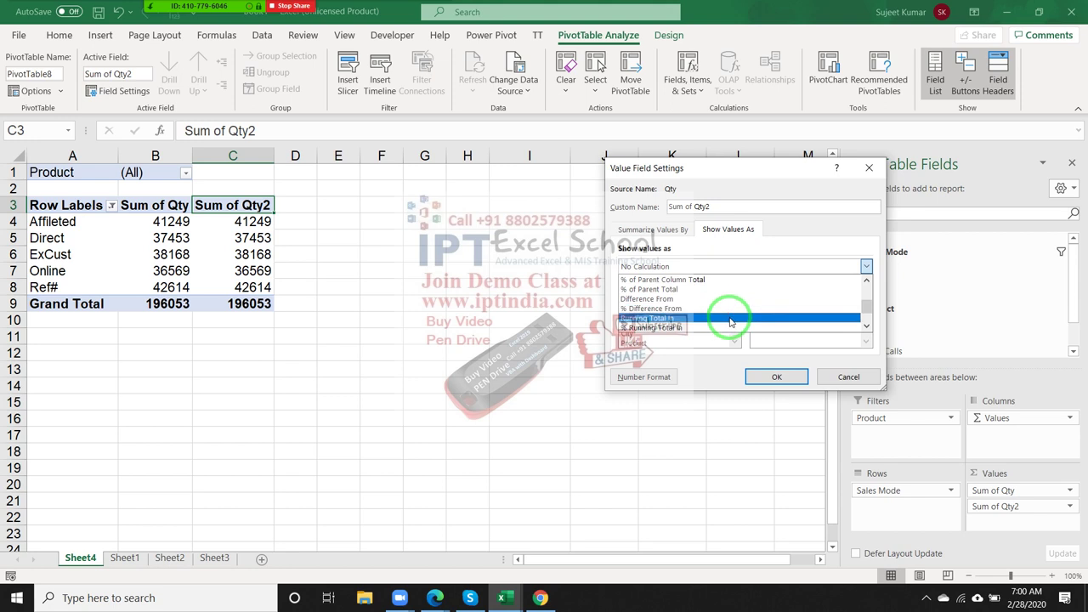
{"action": "left_click", "coordinate": [729, 317]}
{"action": "left_click", "coordinate": [777, 378]}
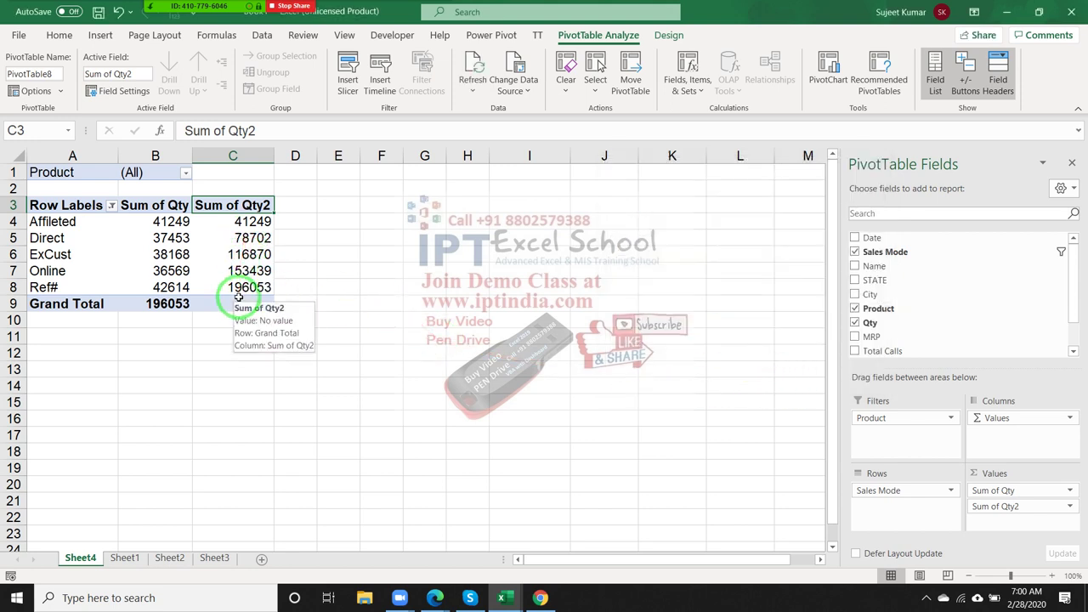
Review the Sum of Qty2 calculation options and close the settings unchanged
{"action": "left_click", "coordinate": [234, 206]}
{"action": "double_click", "coordinate": [234, 207]}
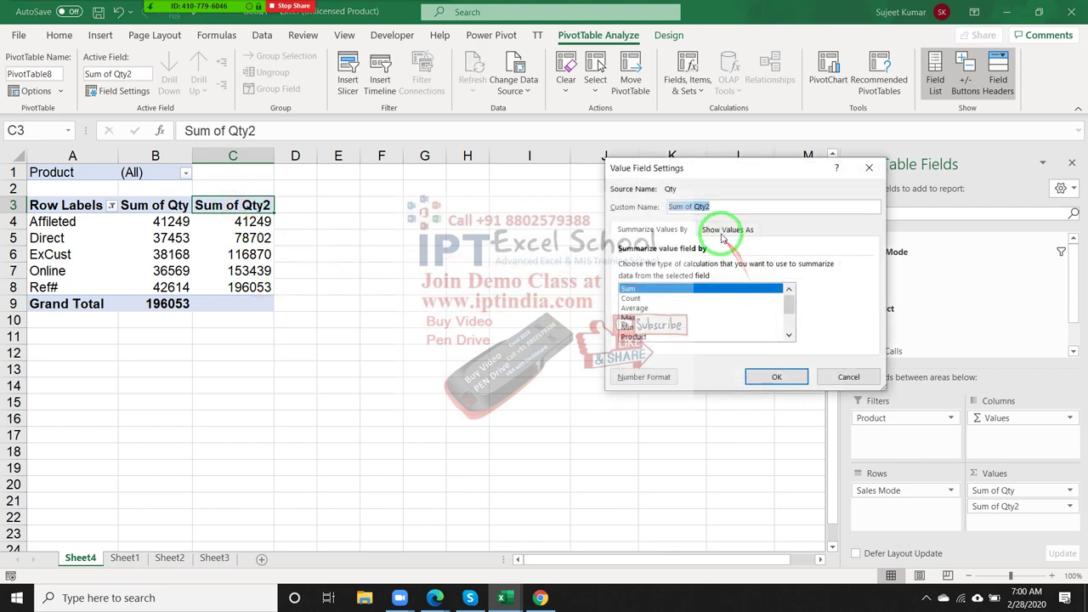
{"action": "left_click", "coordinate": [803, 268]}
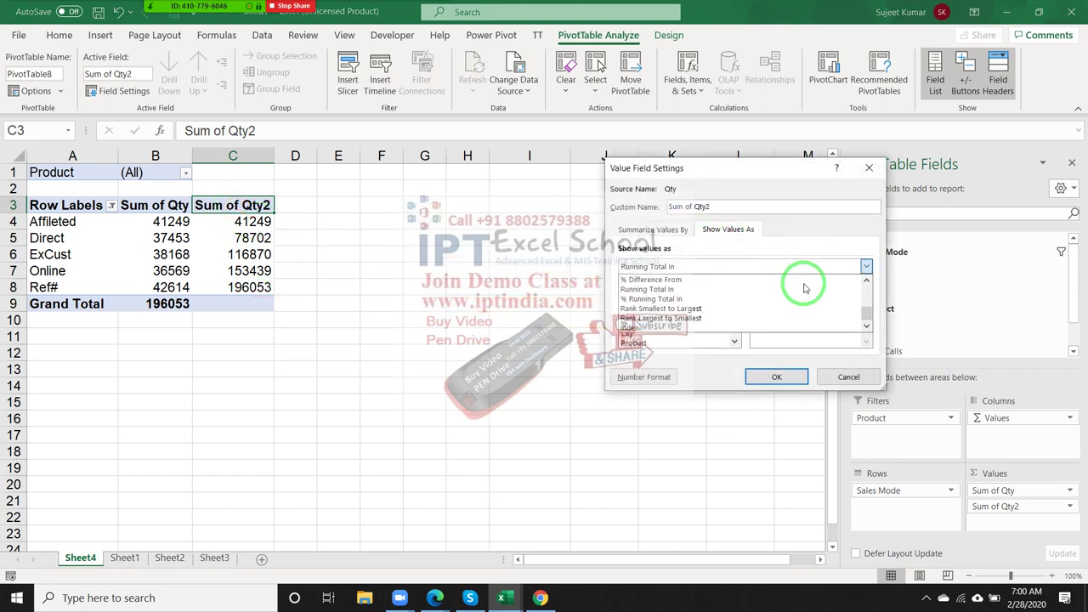
{"action": "scroll", "coordinate": [805, 288], "scroll_direction": "up", "scroll_amount": 2}
{"action": "scroll", "coordinate": [807, 276], "scroll_direction": "up", "scroll_amount": 1}
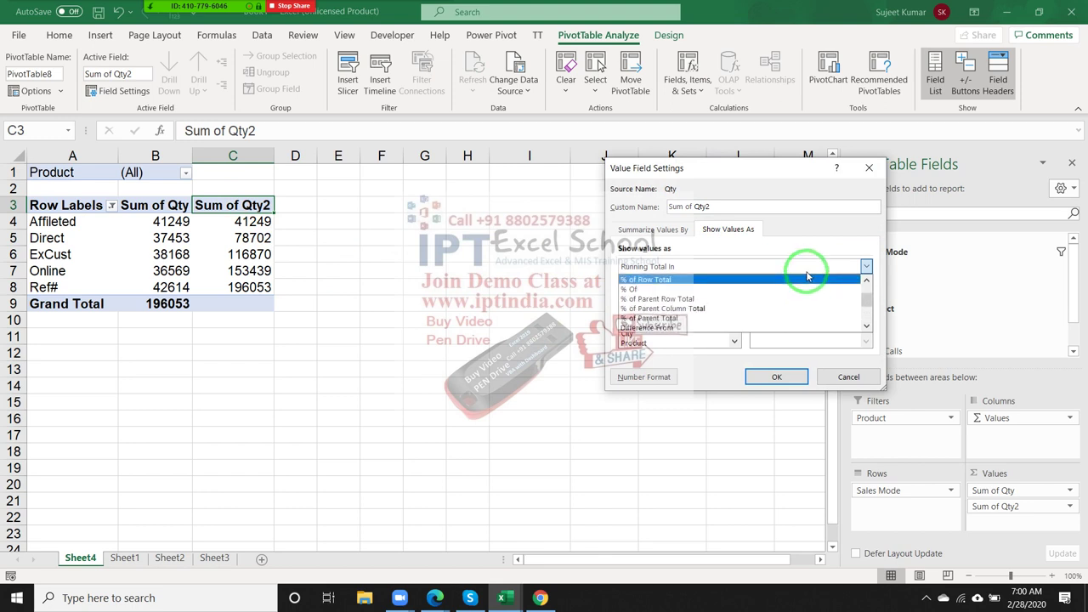
{"action": "key", "text": "Escape"}
{"action": "key", "text": "Escape"}
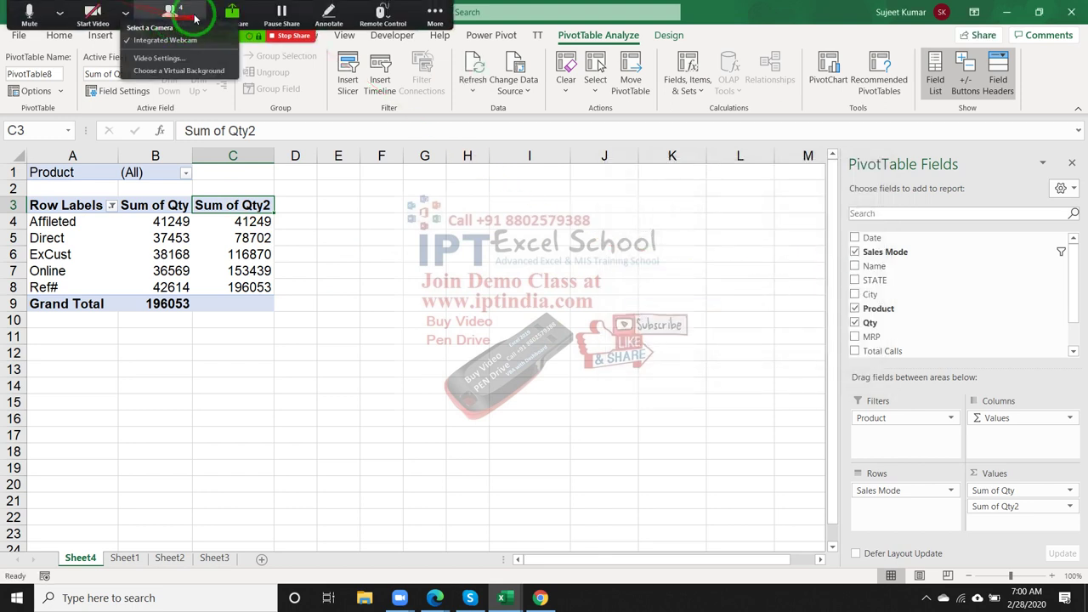
{"action": "left_click", "coordinate": [195, 17]}
{"action": "left_click", "coordinate": [182, 11]}
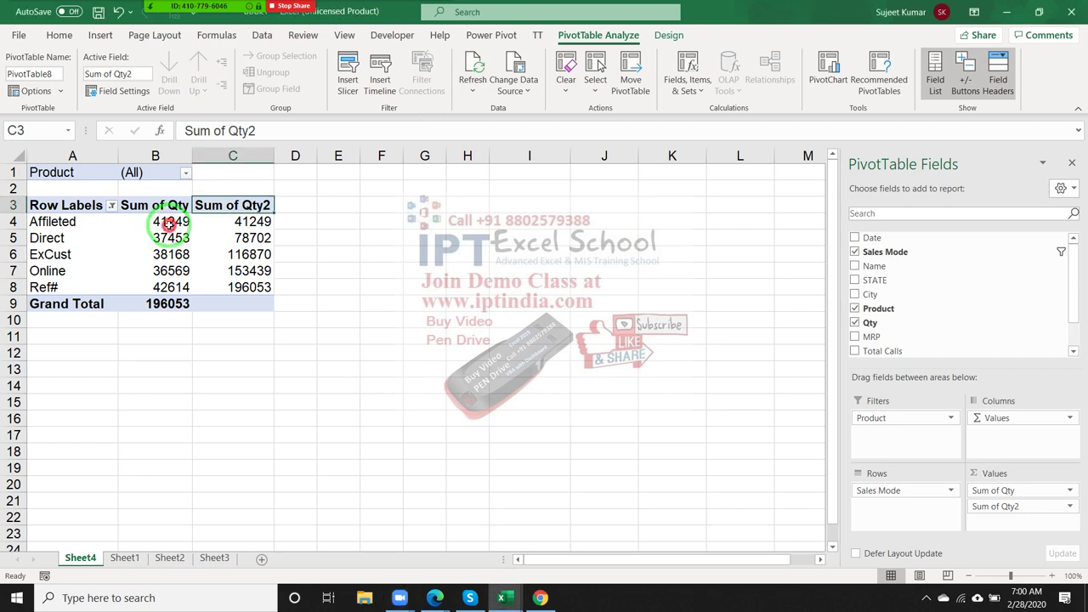
{"action": "left_click_drag", "start_coordinate": [173, 238], "coordinate": [170, 221]}
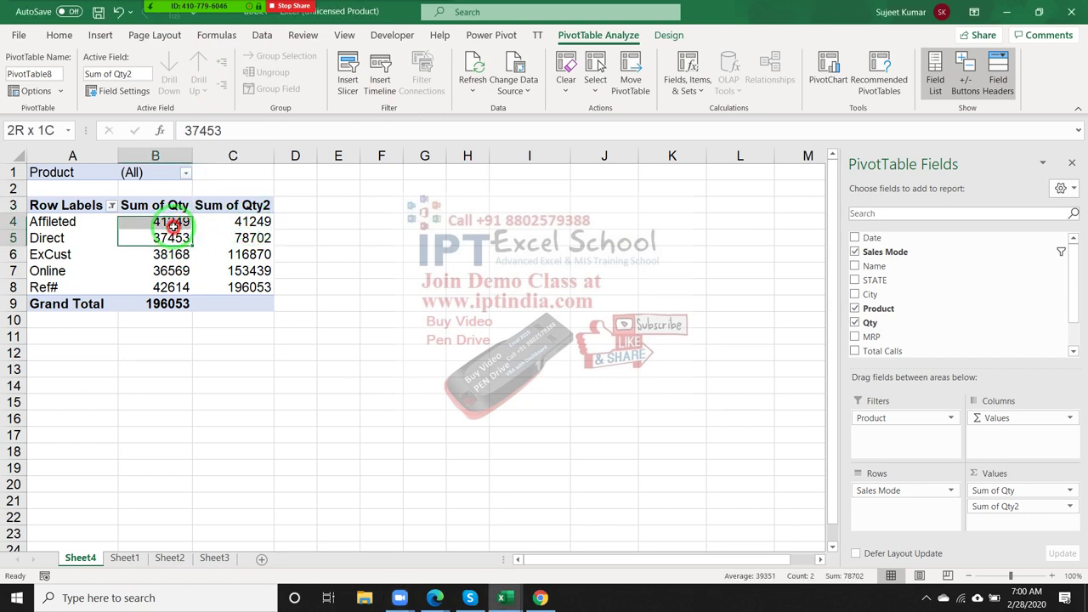
{"action": "left_click", "coordinate": [237, 239]}
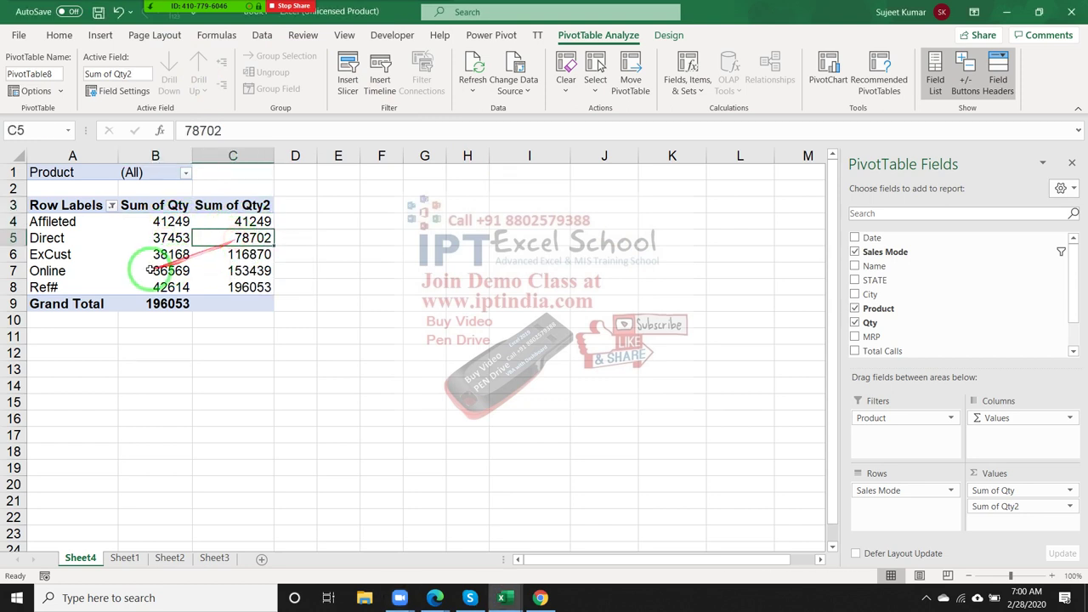
{"action": "left_click", "coordinate": [157, 221]}
{"action": "left_click", "coordinate": [231, 251]}
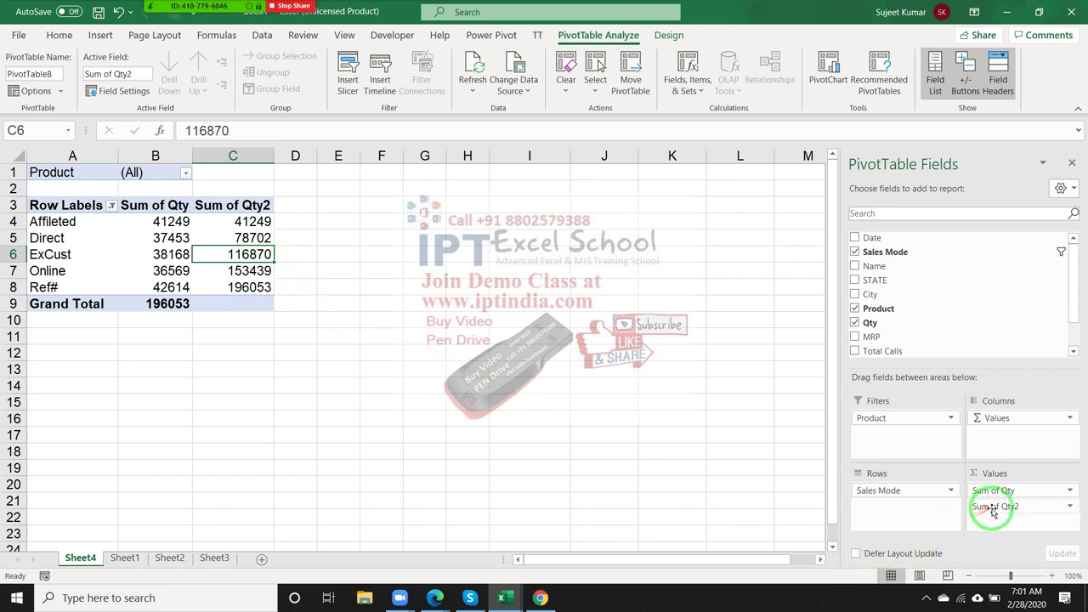
Remove Sum of Qty2, Sum of Qty and Sales Mode from the pivot
{"action": "left_click_drag", "start_coordinate": [993, 510], "coordinate": [765, 485]}
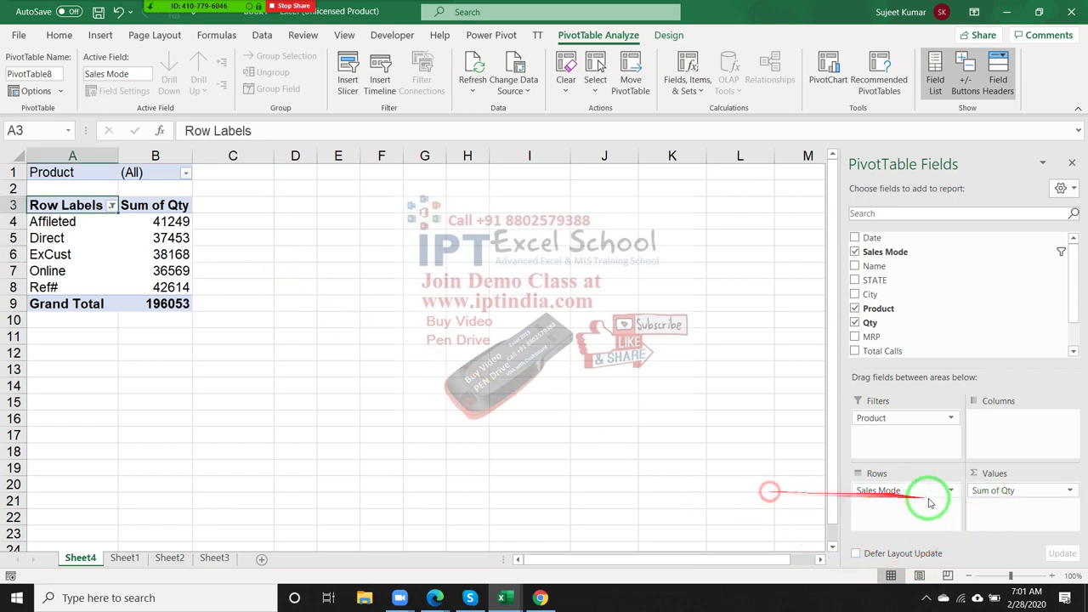
{"action": "left_click_drag", "start_coordinate": [985, 491], "coordinate": [681, 442]}
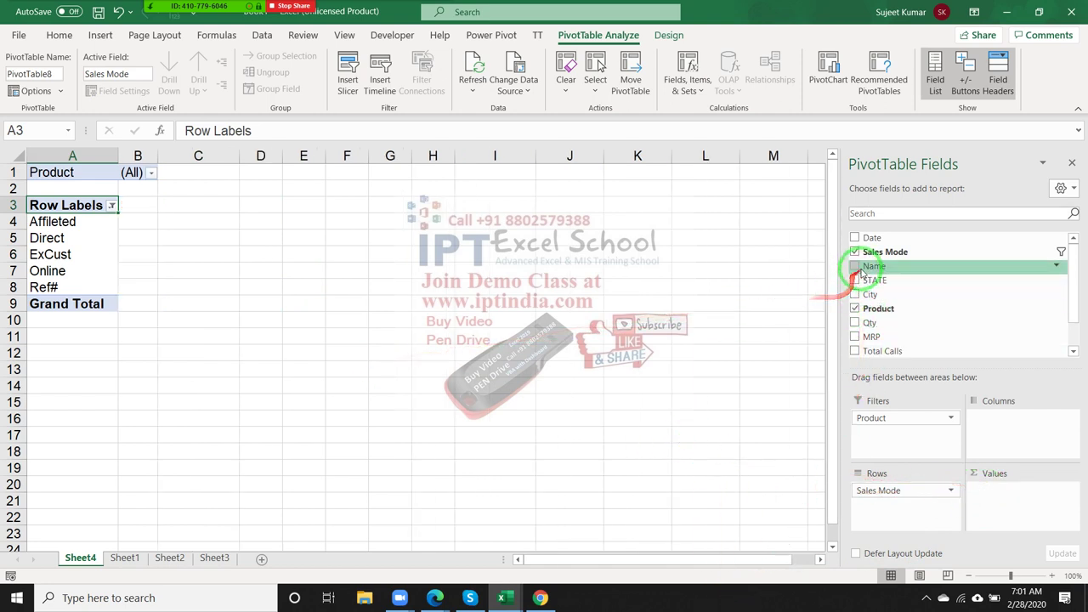
{"action": "mouse_move", "coordinate": [889, 491]}
{"action": "left_mouse_down"}
{"action": "mouse_move", "coordinate": [918, 311]}
{"action": "mouse_move", "coordinate": [906, 490]}
{"action": "left_mouse_up"}
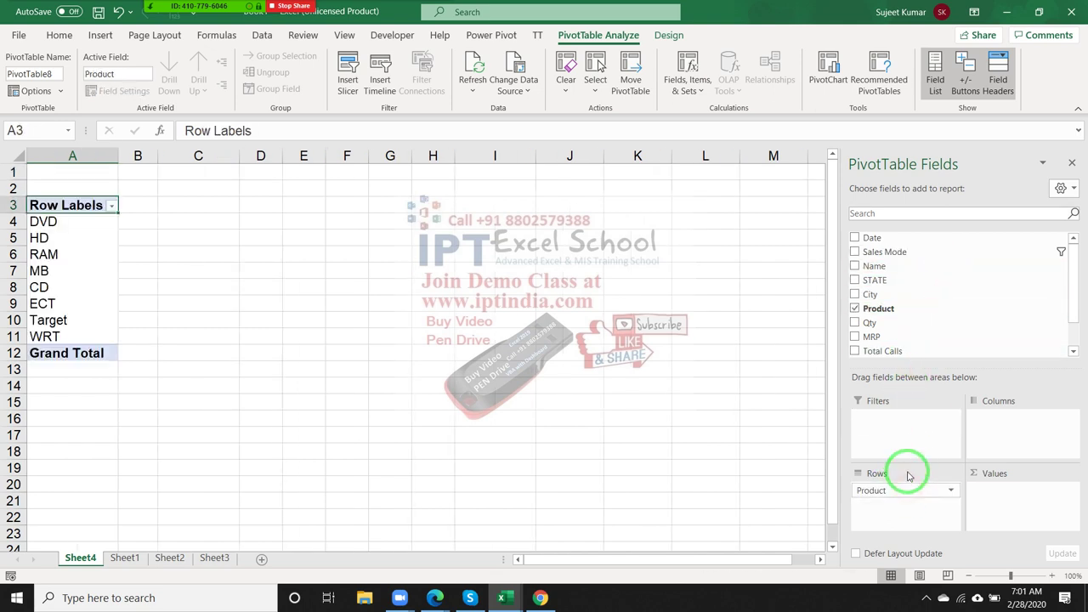
Add Qty and MRP to the values, summarizing MRP as Average
{"action": "left_click", "coordinate": [855, 323]}
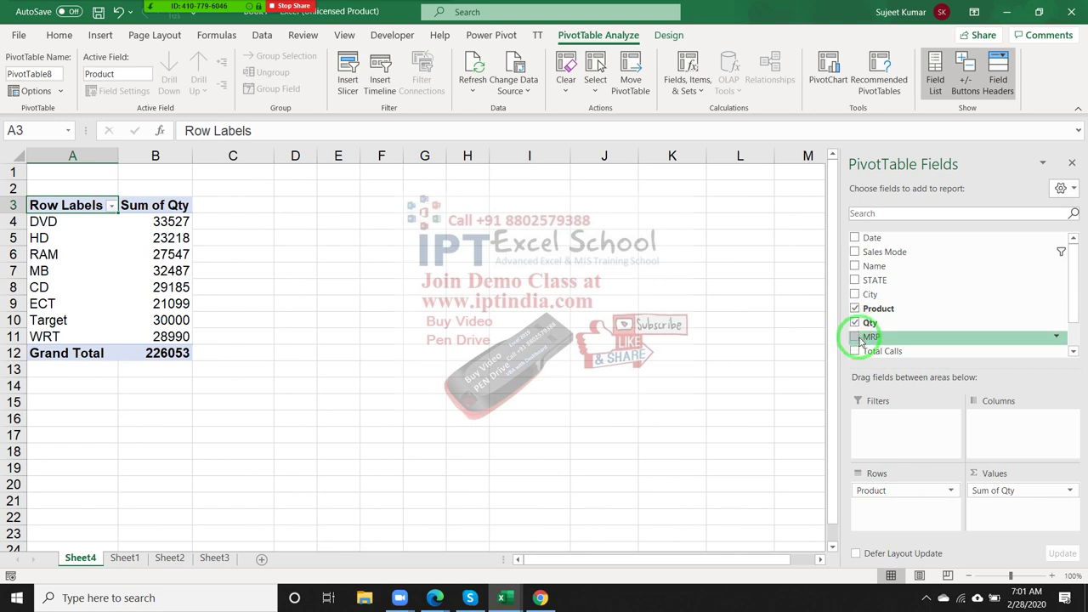
{"action": "left_click", "coordinate": [855, 337]}
{"action": "double_click", "coordinate": [217, 208]}
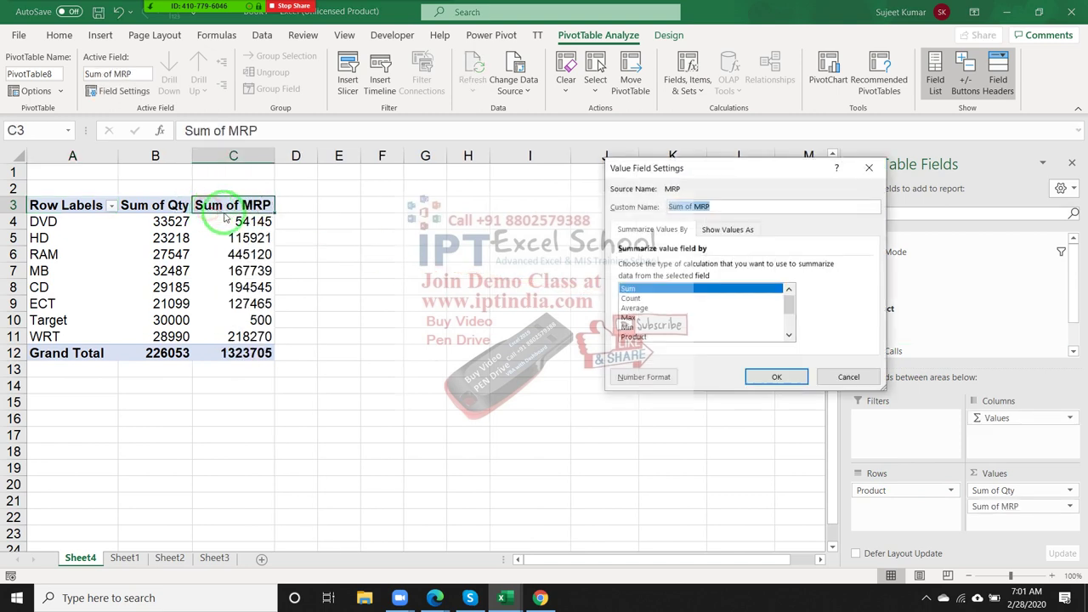
{"action": "left_click", "coordinate": [634, 308]}
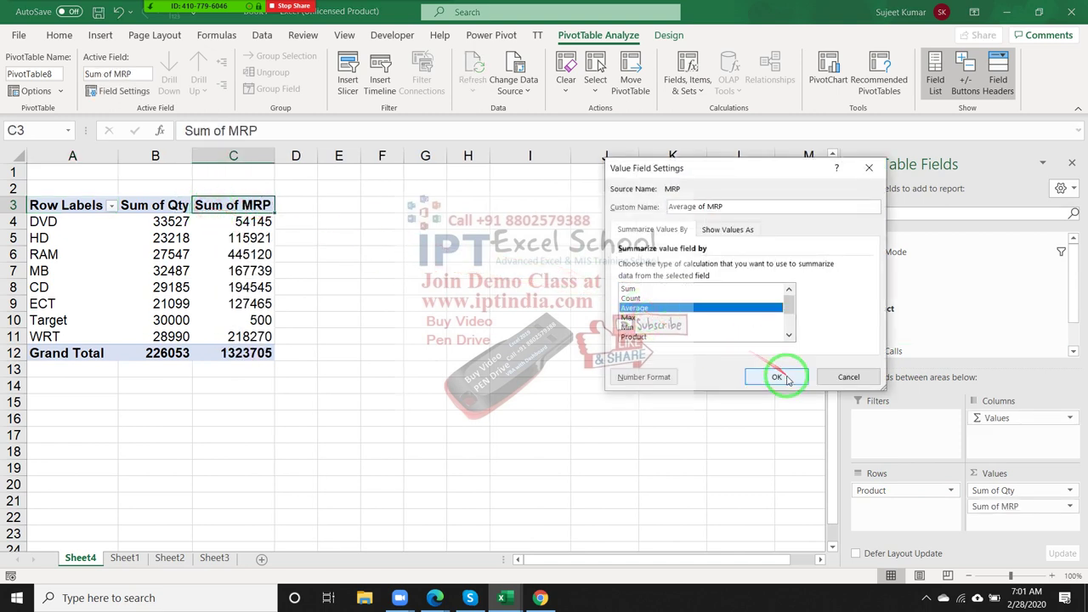
{"action": "left_click", "coordinate": [777, 378]}
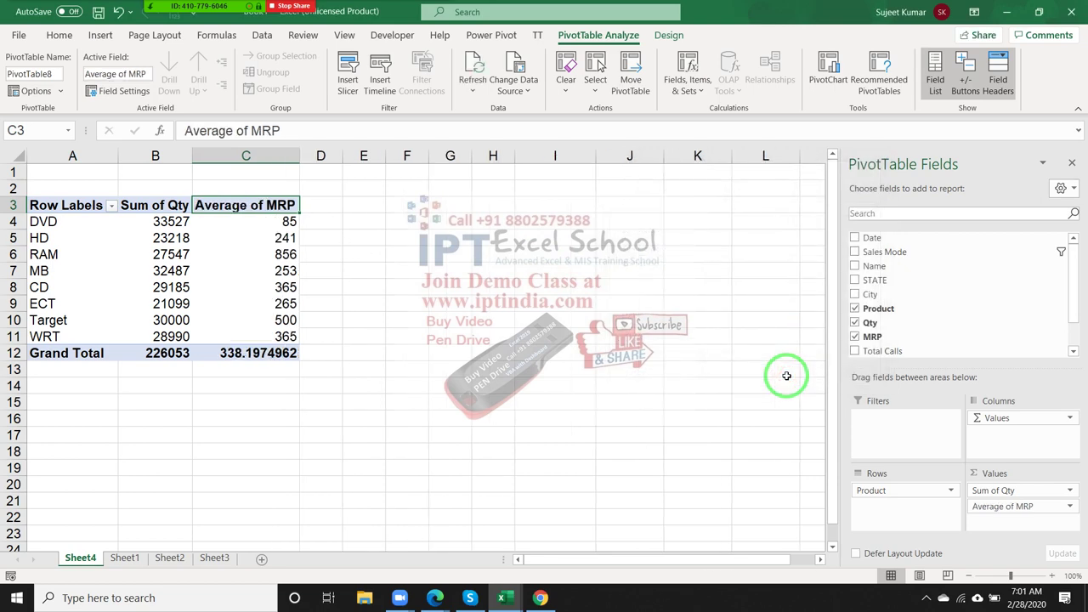
{"action": "left_click_drag", "start_coordinate": [299, 207], "coordinate": [336, 213]}
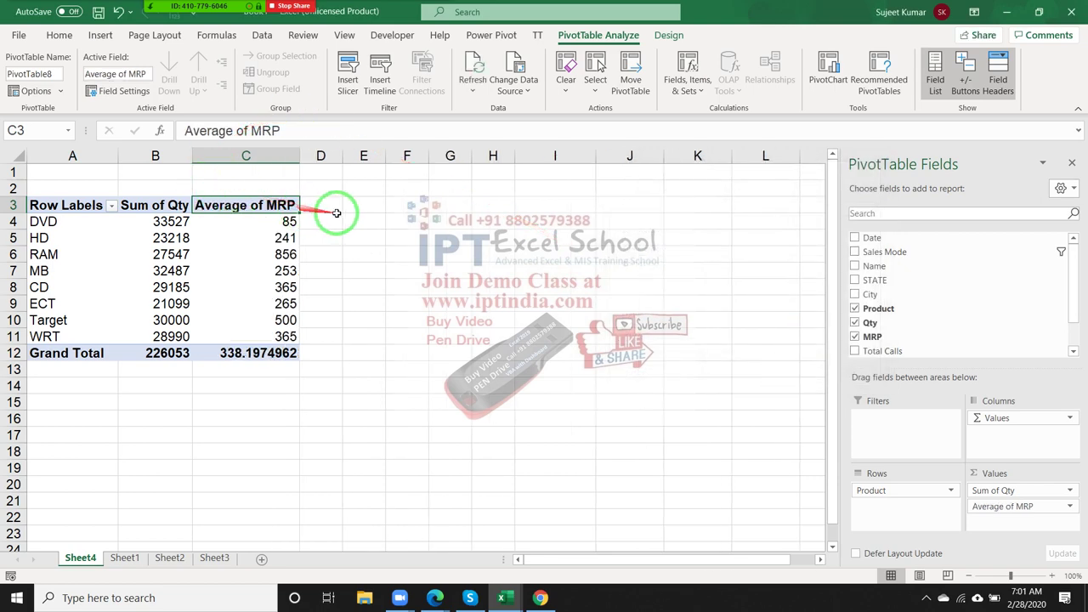
{"action": "left_click", "coordinate": [332, 210]}
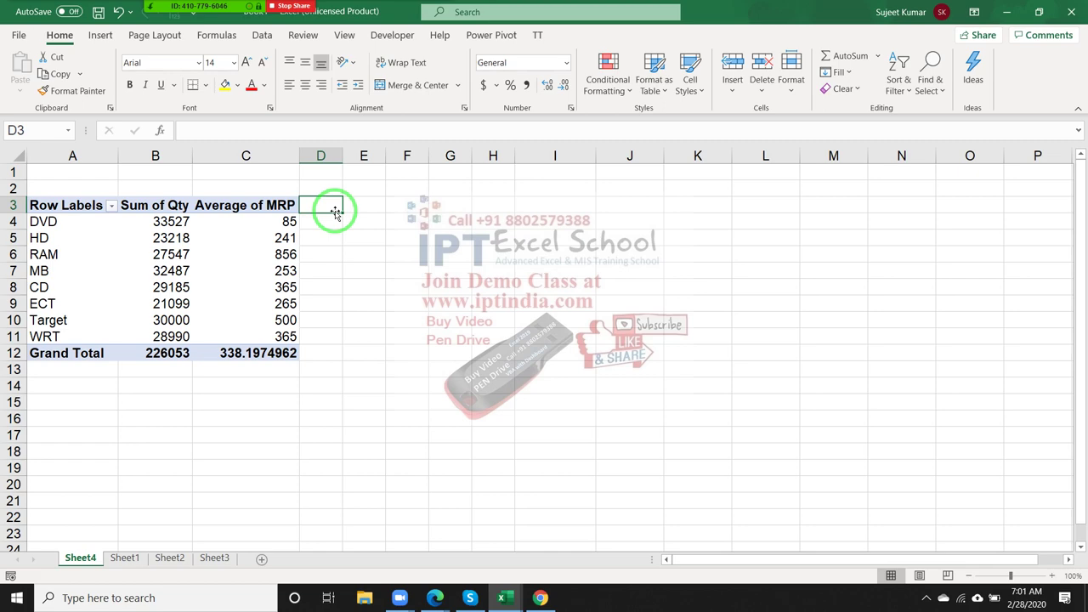
{"action": "left_click", "coordinate": [124, 558]}
{"action": "left_click", "coordinate": [585, 222]}
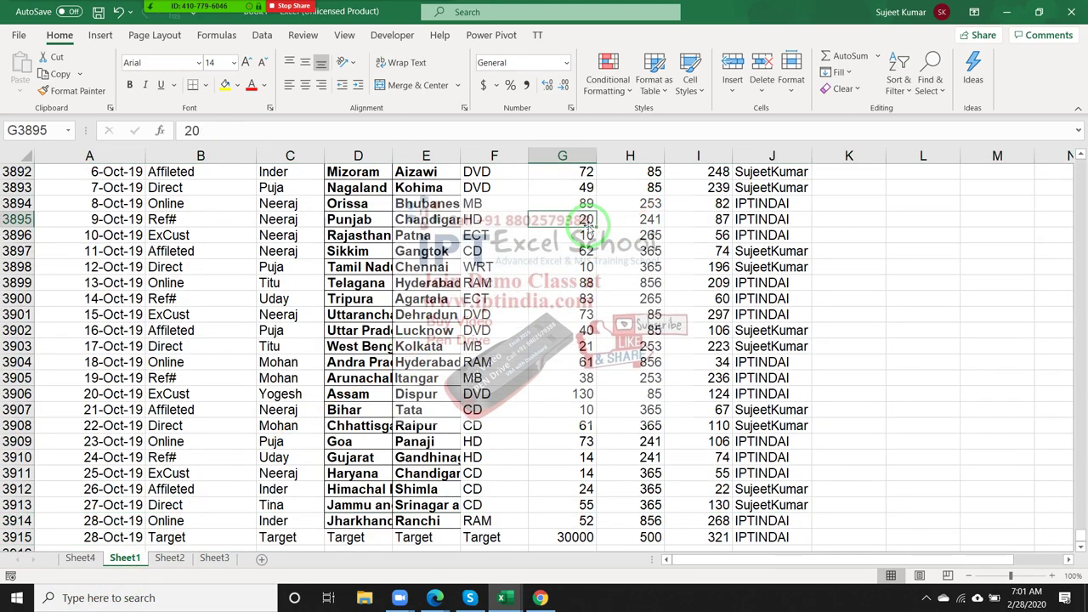
{"action": "key", "text": "ctrl+Up"}
{"action": "key", "text": "Down"}
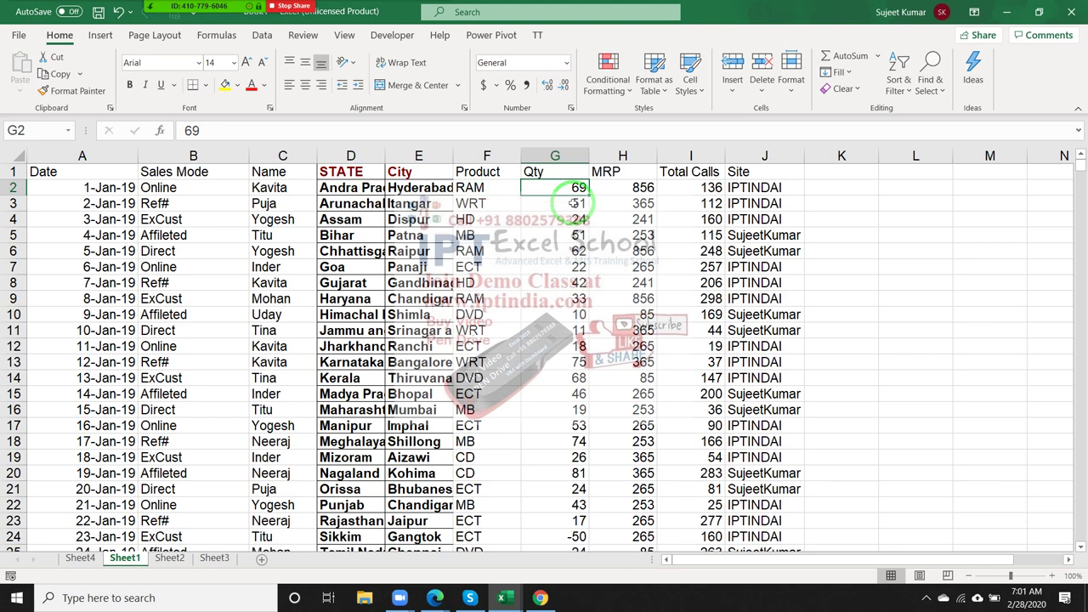
{"action": "left_click", "coordinate": [635, 192]}
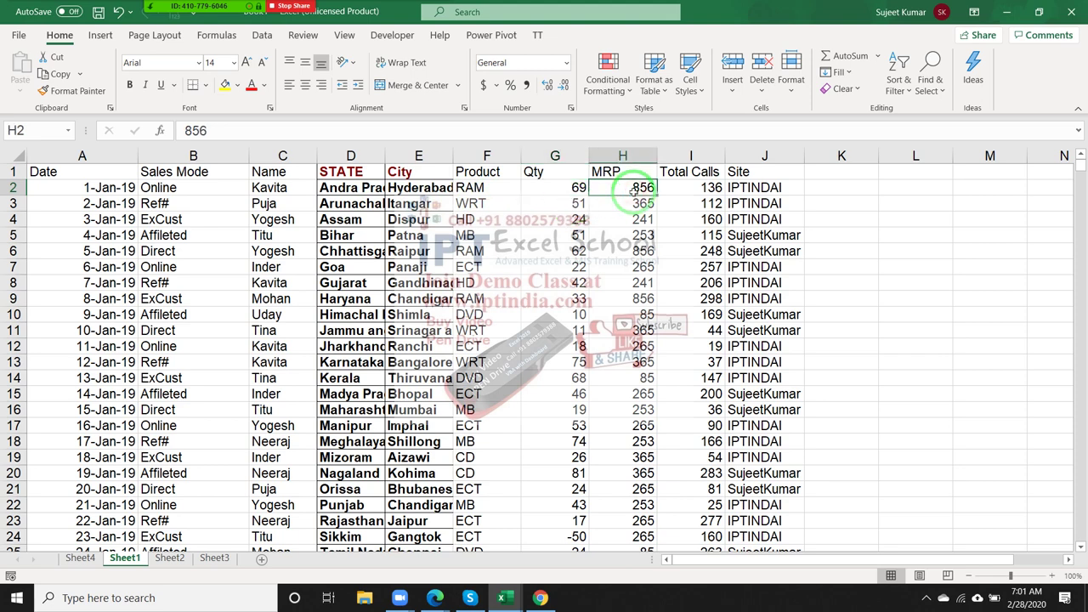
{"action": "mouse_move", "coordinate": [639, 192]}
{"action": "left_mouse_down"}
{"action": "mouse_move", "coordinate": [577, 202]}
{"action": "mouse_move", "coordinate": [576, 189]}
{"action": "left_mouse_up"}
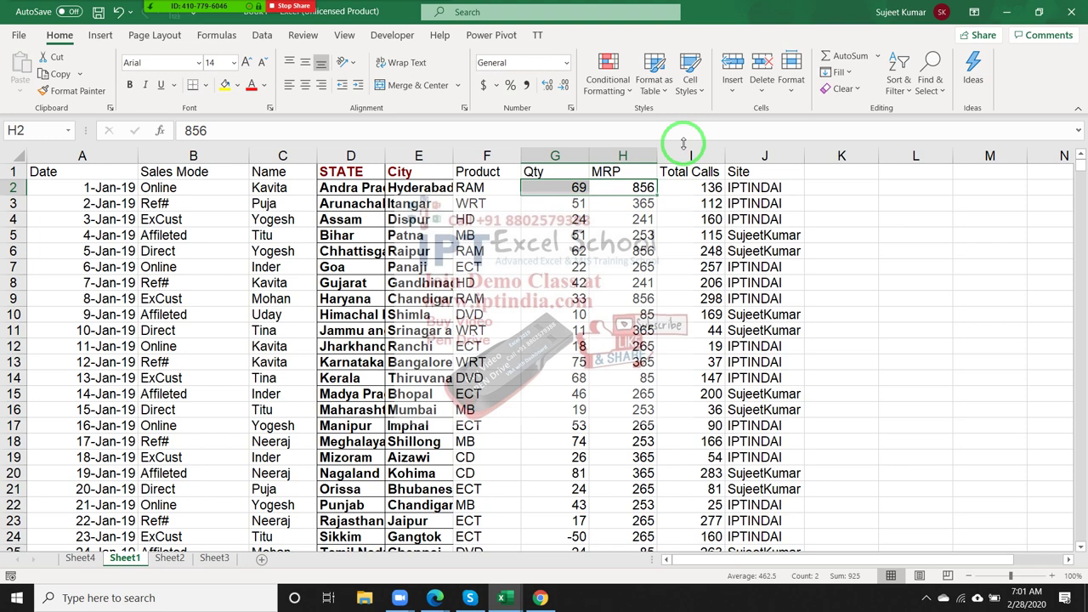
{"action": "left_click", "coordinate": [78, 558]}
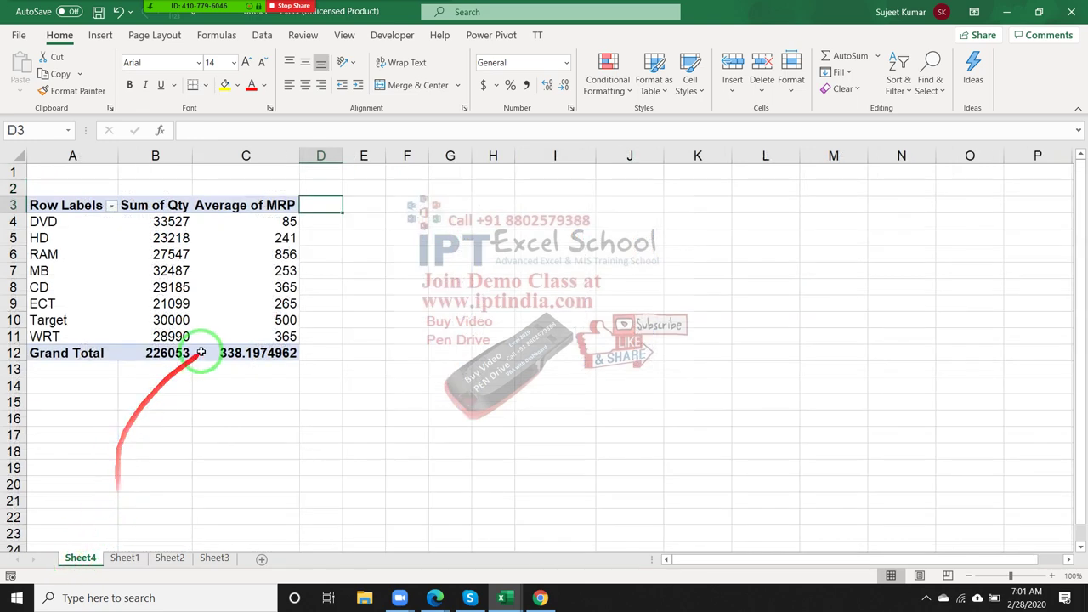
Create the calculated field Amt with formula =Qty*MRP, adding a Sum of Amt column
{"action": "left_click", "coordinate": [213, 288]}
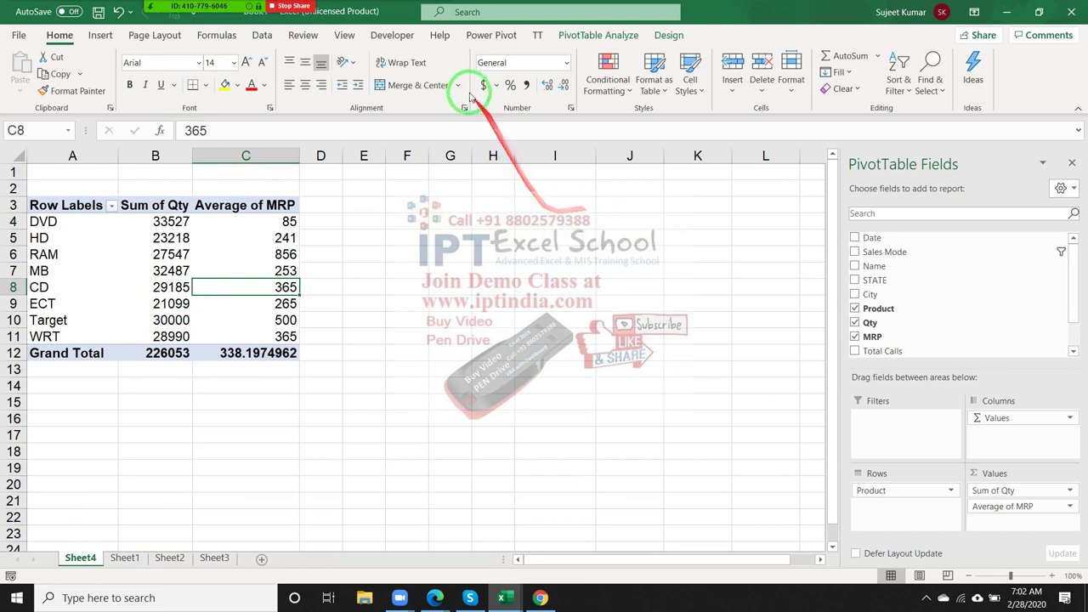
{"action": "left_click", "coordinate": [591, 36]}
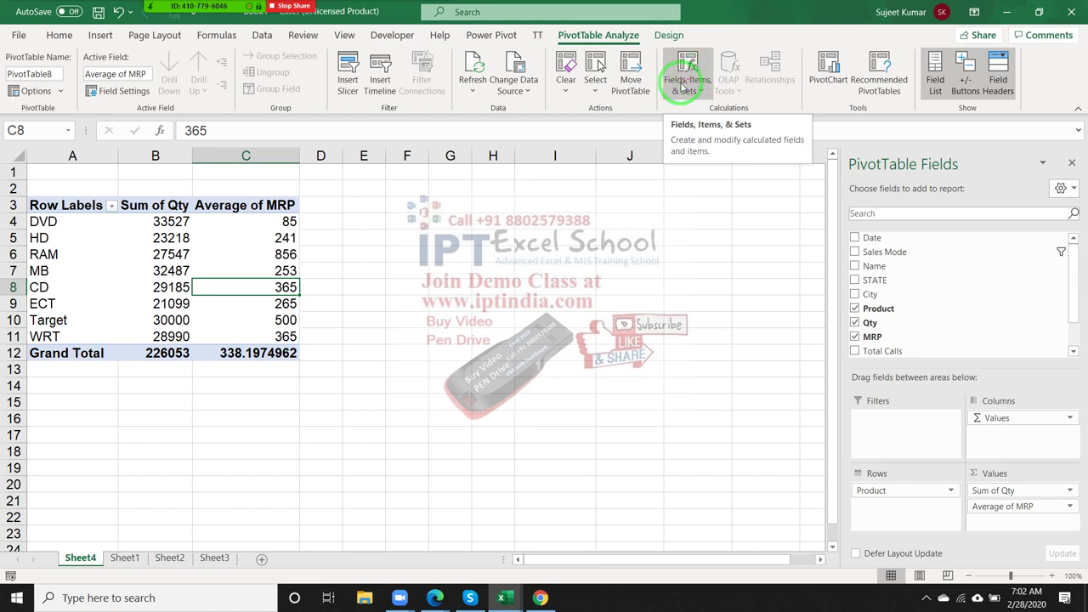
{"action": "left_click", "coordinate": [705, 86]}
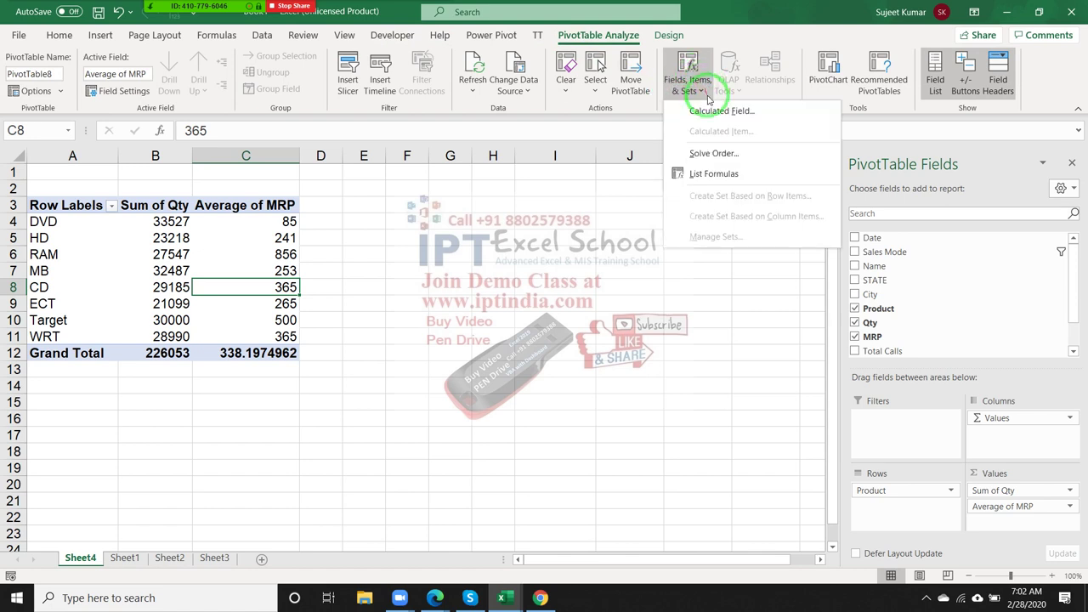
{"action": "left_click", "coordinate": [713, 107]}
{"action": "type", "text": "Amt"}
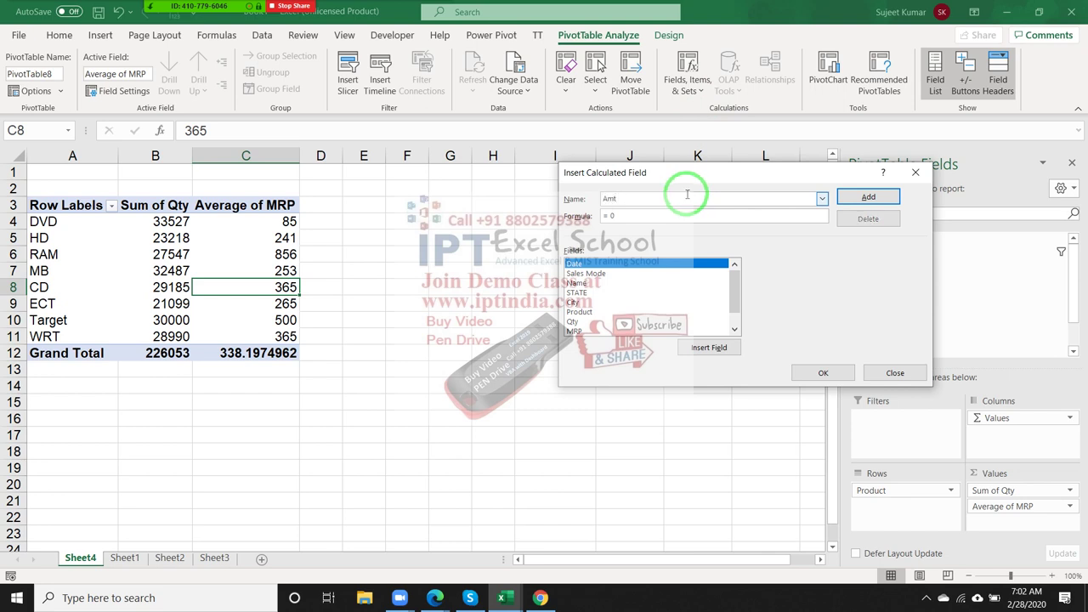
{"action": "left_click", "coordinate": [633, 216]}
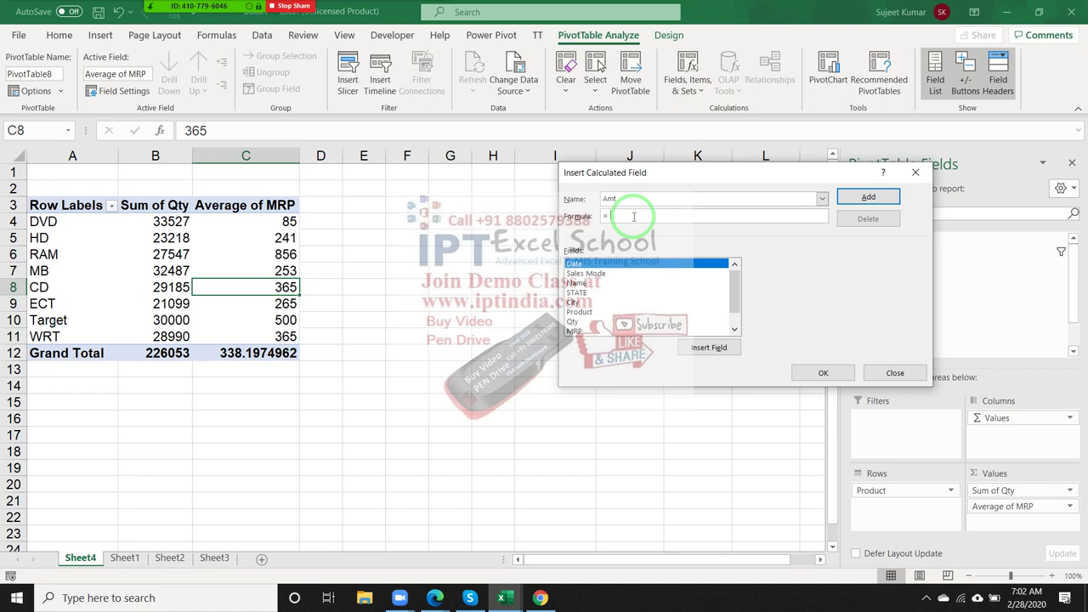
{"action": "left_click", "coordinate": [738, 311]}
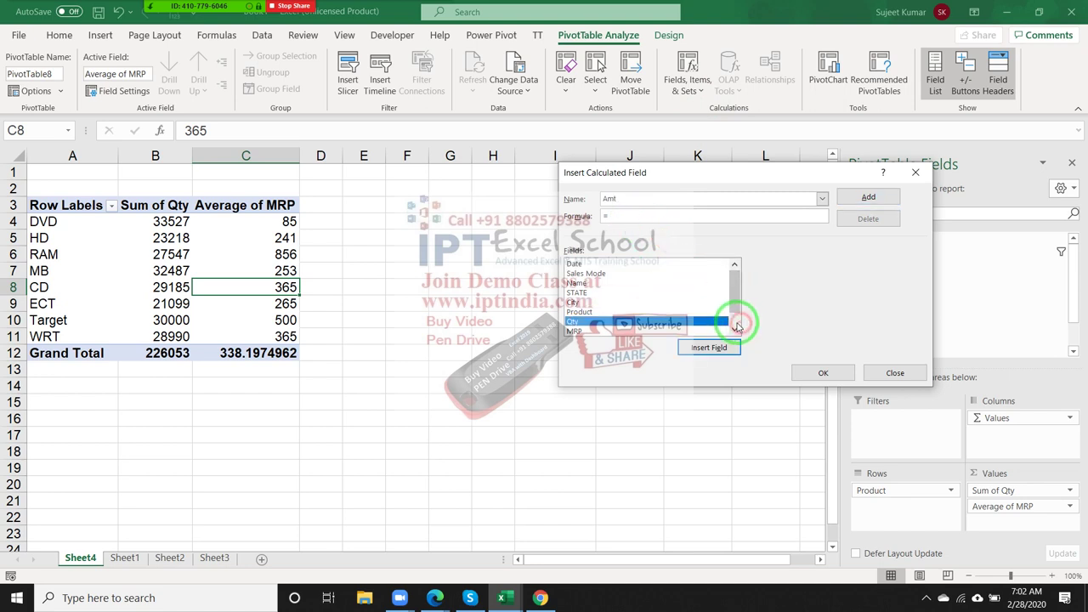
{"action": "left_click", "coordinate": [738, 308]}
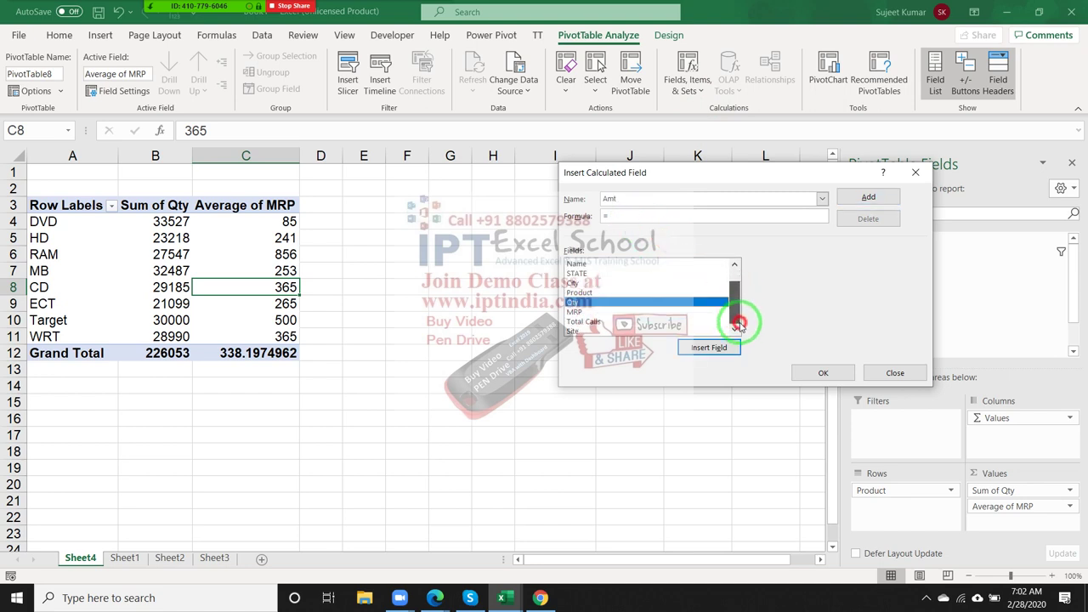
{"action": "double_click", "coordinate": [663, 306]}
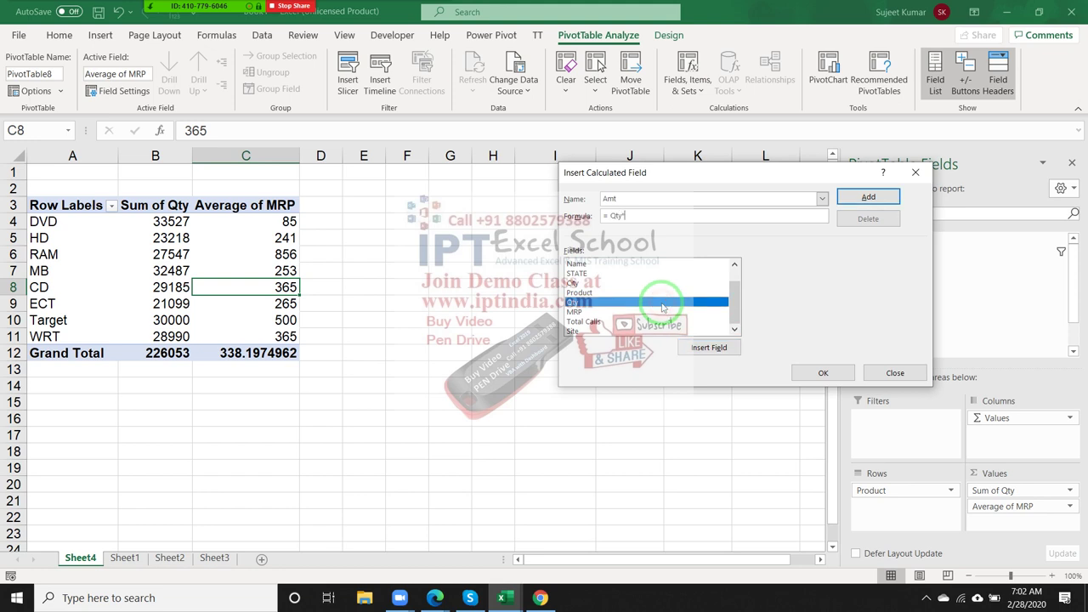
{"action": "double_click", "coordinate": [662, 312]}
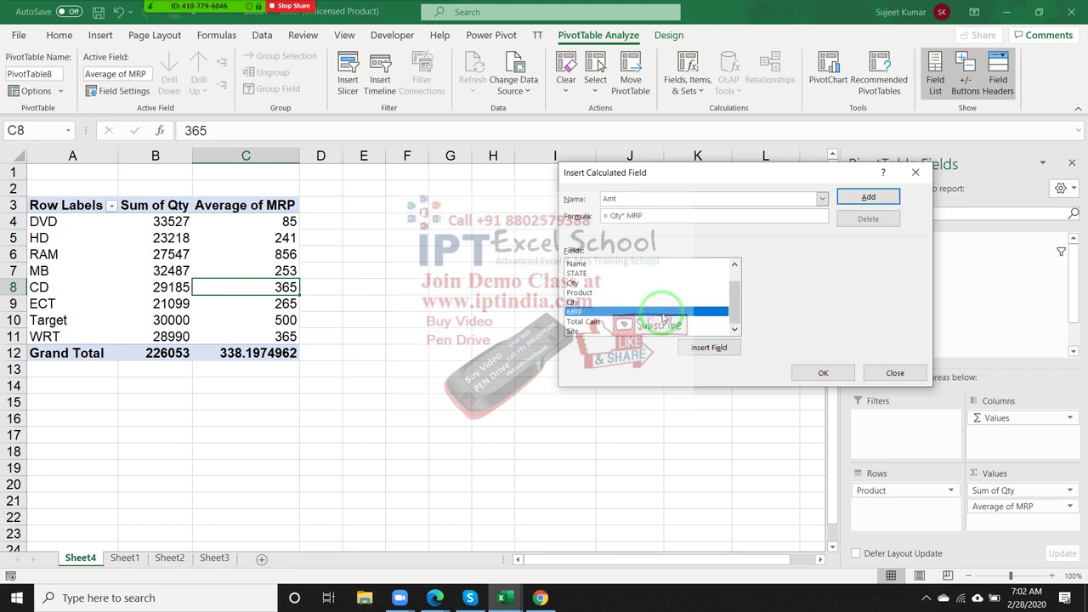
{"action": "left_click", "coordinate": [868, 196]}
{"action": "left_click", "coordinate": [806, 371]}
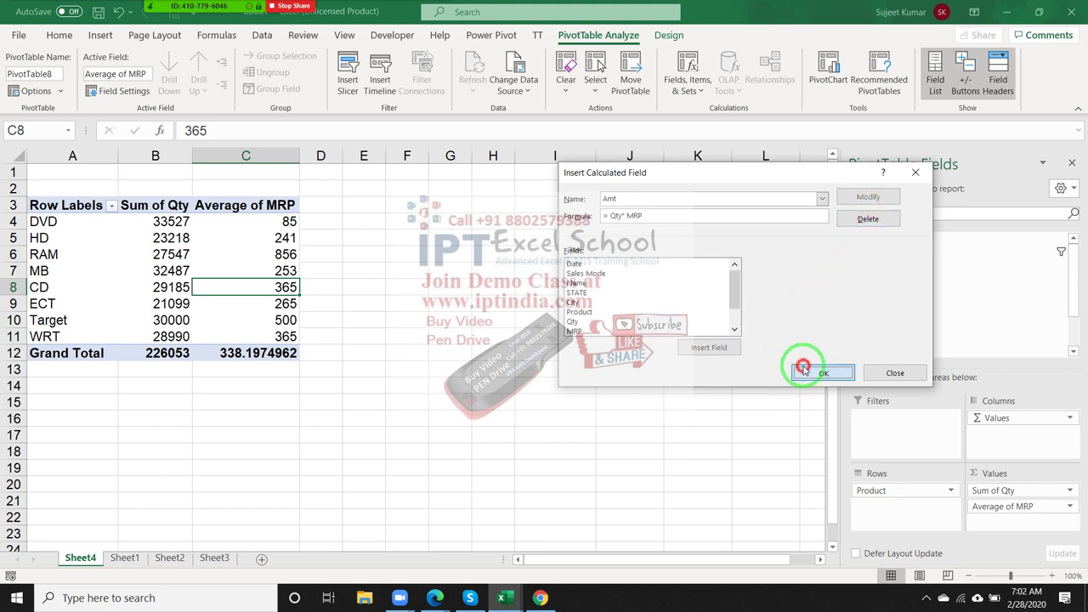
{"action": "left_click", "coordinate": [687, 85]}
Create the calculated field GST with formula =Amt*18%, adding a Sum of GST column
{"action": "left_click", "coordinate": [694, 113]}
{"action": "type", "text": "GST"}
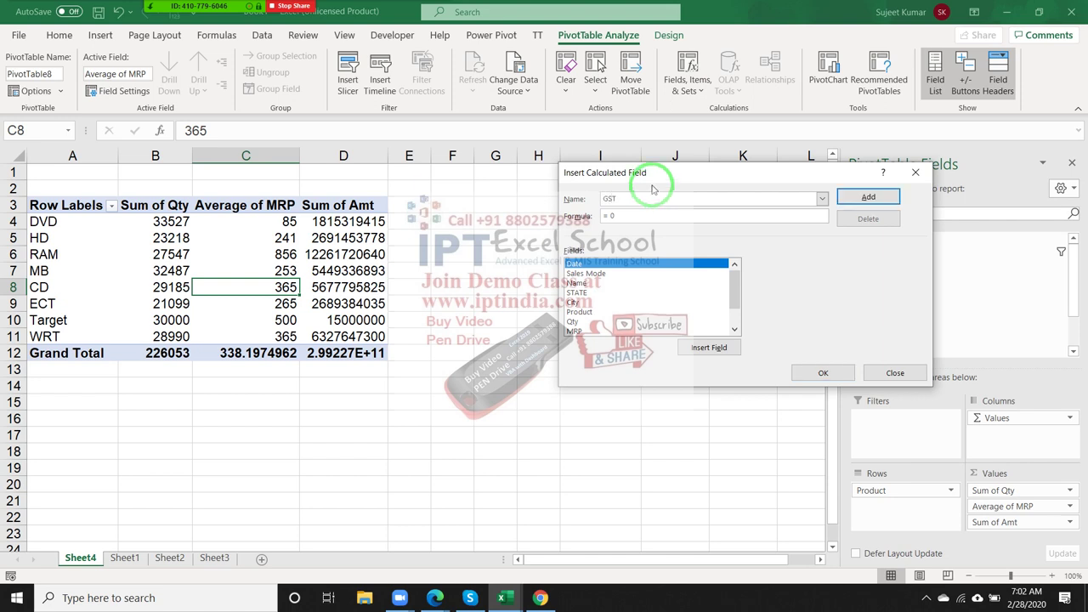
{"action": "left_click", "coordinate": [663, 198]}
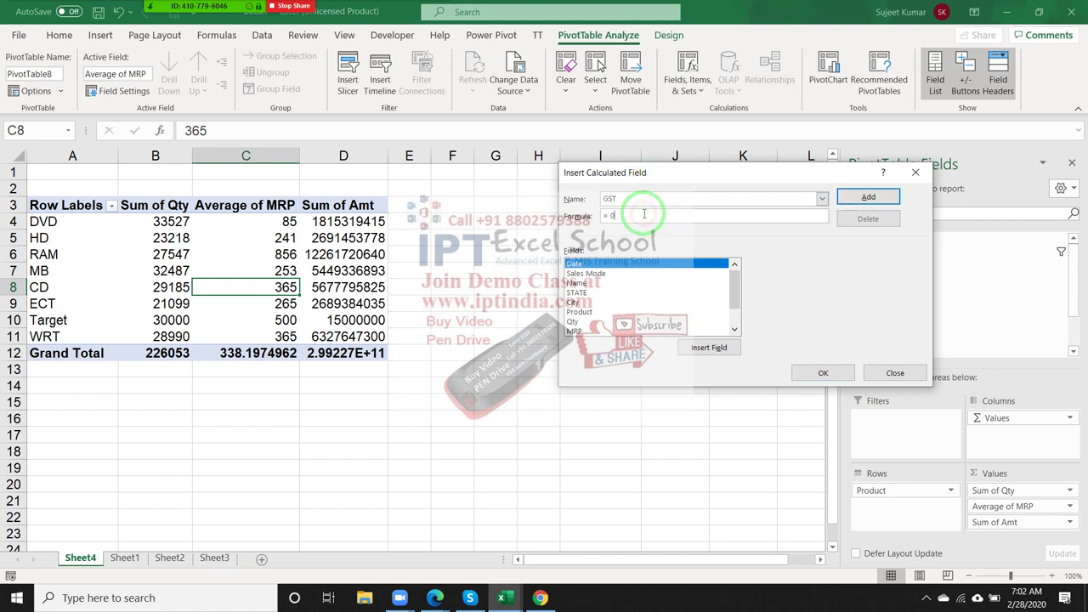
{"action": "left_click", "coordinate": [727, 292]}
{"action": "left_click", "coordinate": [735, 330]}
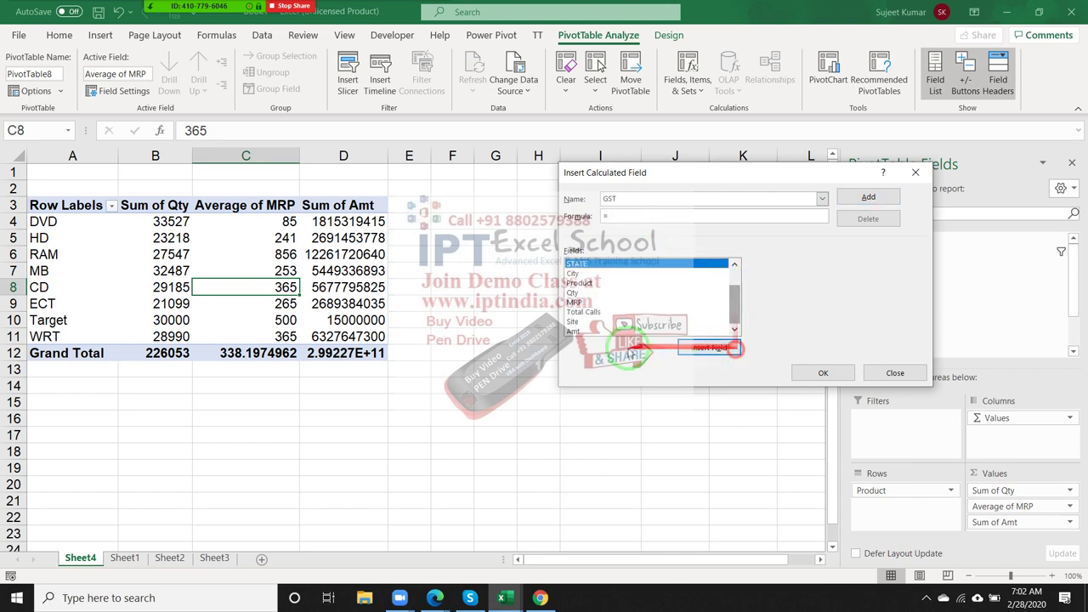
{"action": "left_click", "coordinate": [601, 331]}
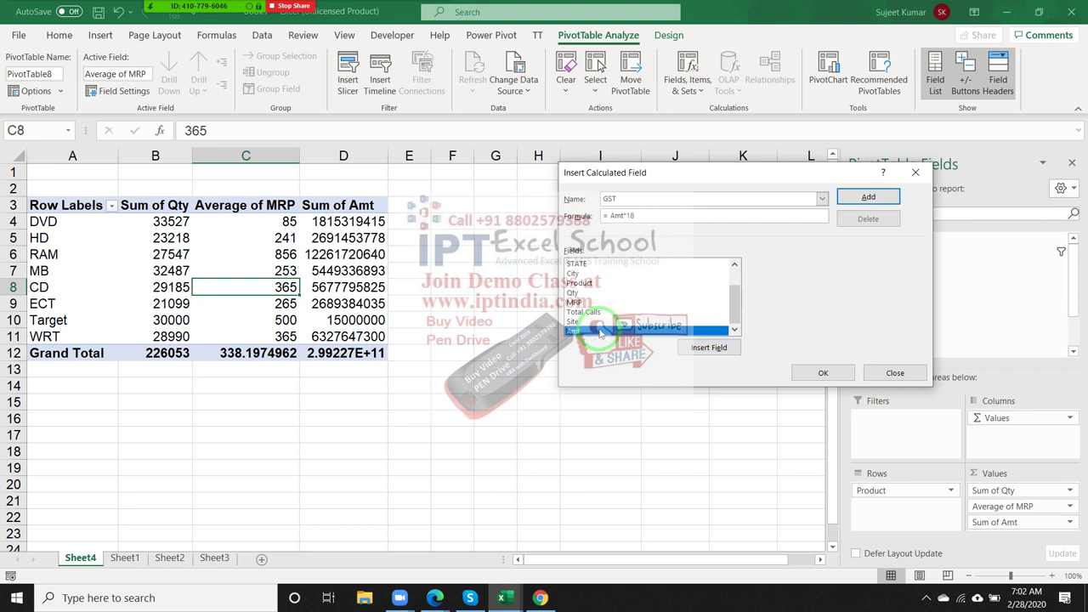
{"action": "left_click", "coordinate": [867, 196]}
{"action": "left_click", "coordinate": [829, 372]}
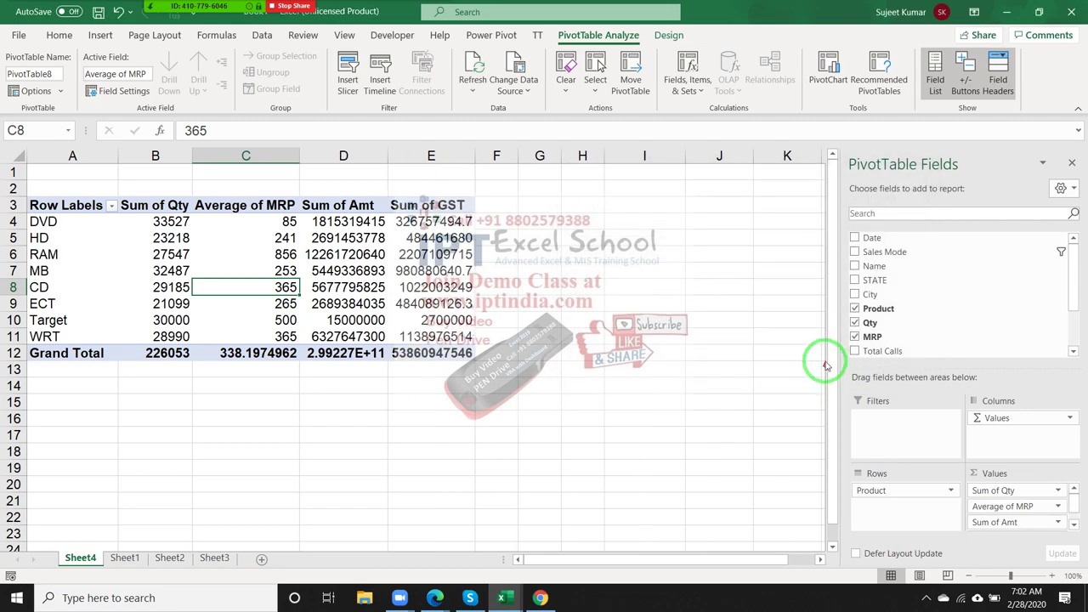
{"action": "double_click", "coordinate": [428, 204]}
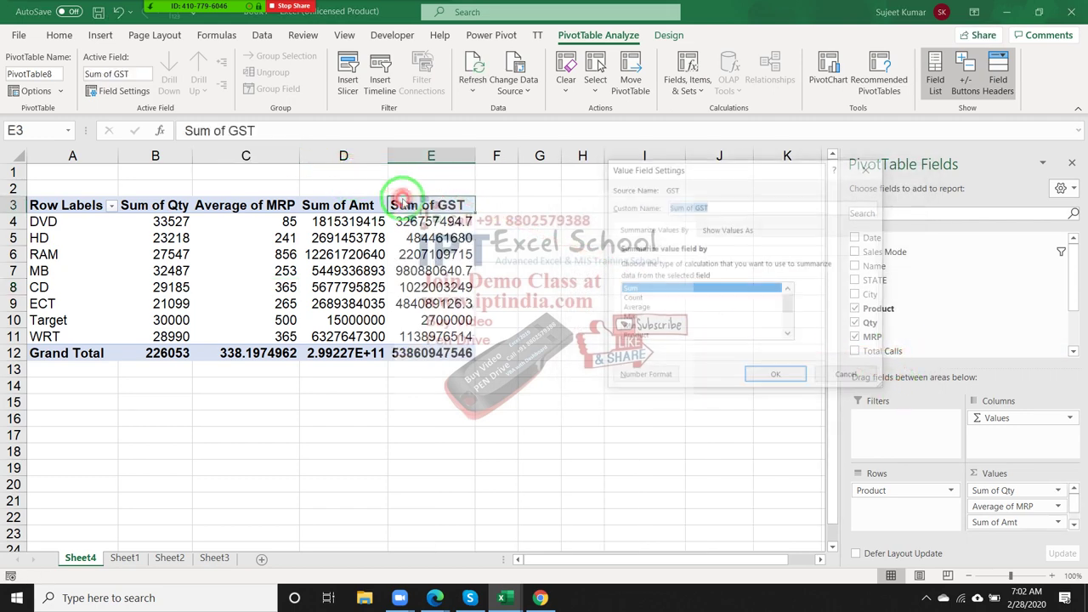
Add a calculated field Com = Amt*2% to the product pivot table
{"action": "key", "text": "Escape"}
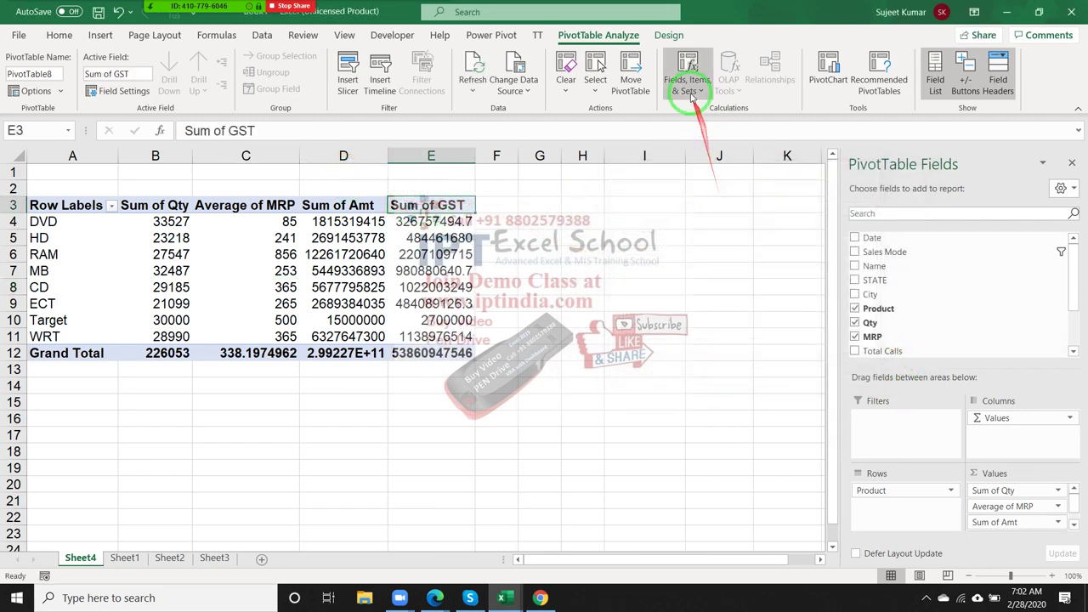
{"action": "left_click", "coordinate": [689, 85]}
{"action": "left_click", "coordinate": [706, 110]}
{"action": "type", "text": "=amt*2%"}
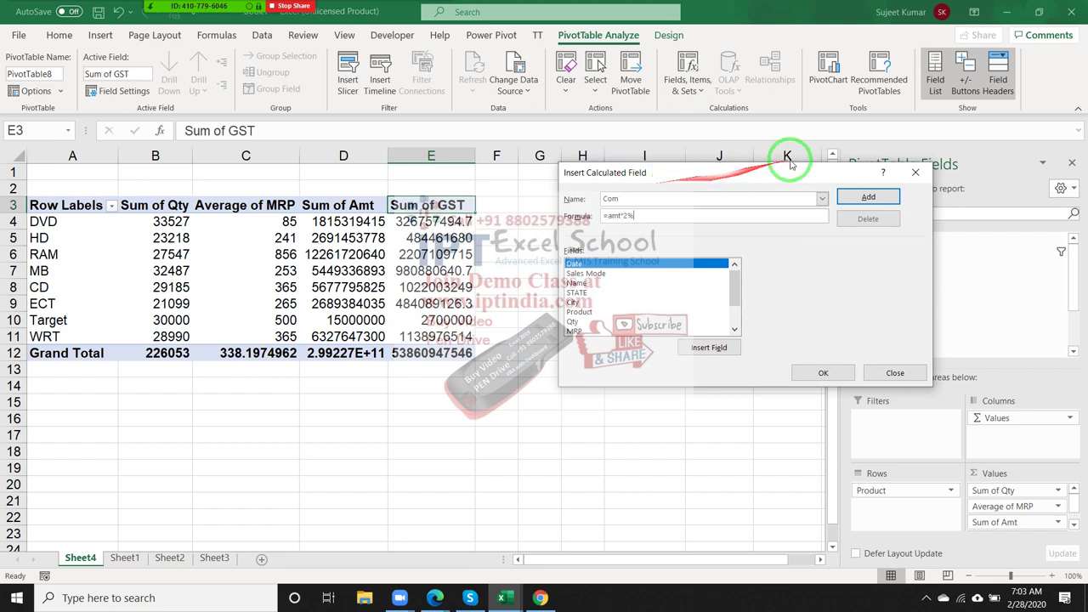
{"action": "left_click", "coordinate": [865, 196]}
{"action": "left_click", "coordinate": [823, 373]}
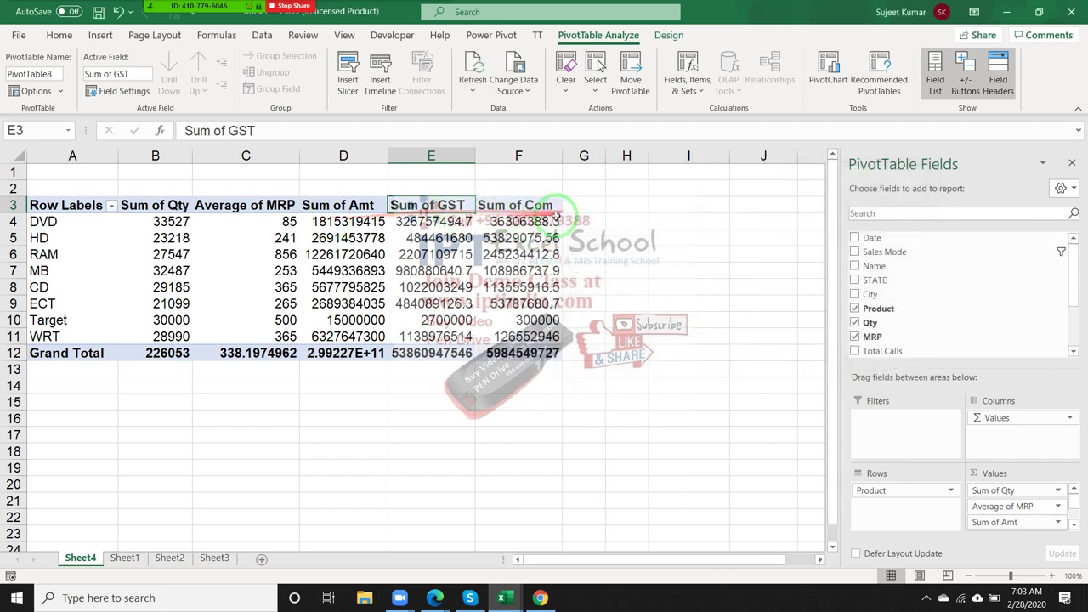
Add a calculated field Total = Amt+GST+Com as another pivot column
{"action": "left_click", "coordinate": [533, 206]}
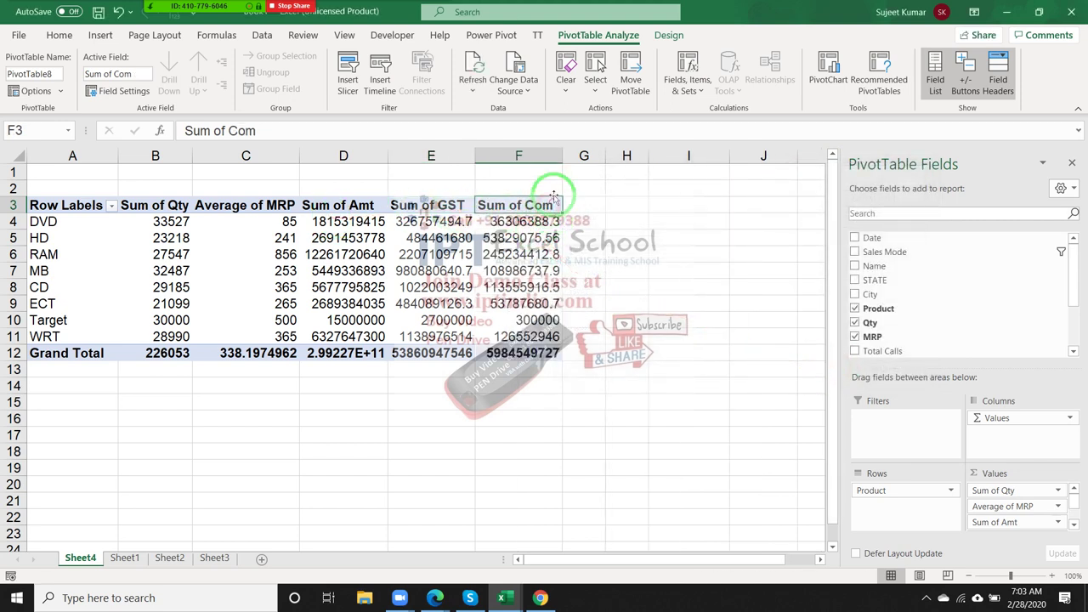
{"action": "left_click", "coordinate": [687, 85]}
{"action": "left_click", "coordinate": [705, 107]}
{"action": "type", "text": "Total"}
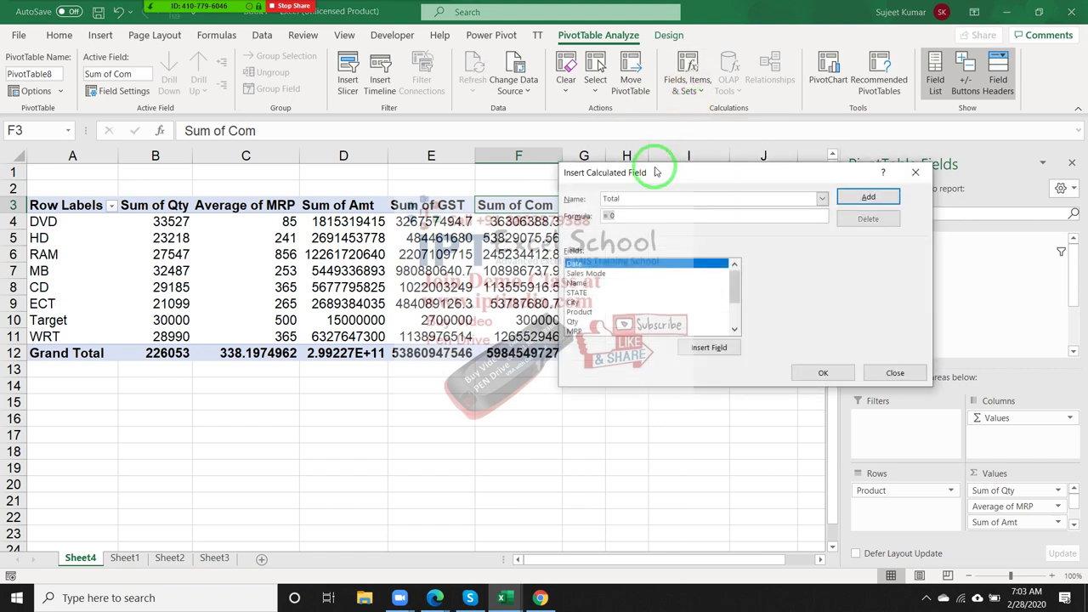
{"action": "left_click", "coordinate": [719, 320]}
{"action": "left_click_drag", "start_coordinate": [738, 304], "coordinate": [738, 340]}
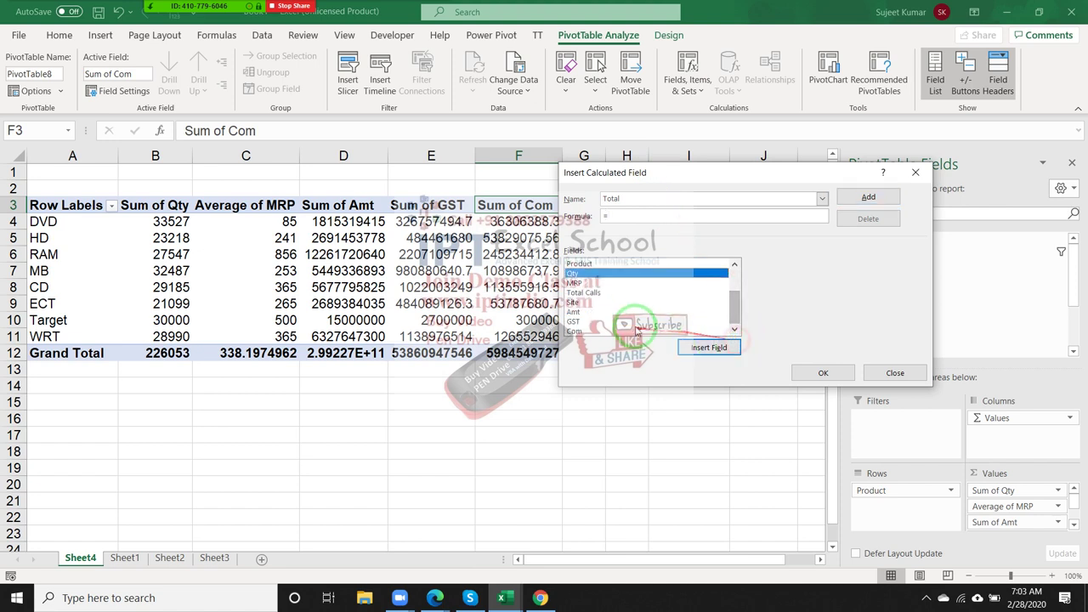
{"action": "double_click", "coordinate": [574, 313]}
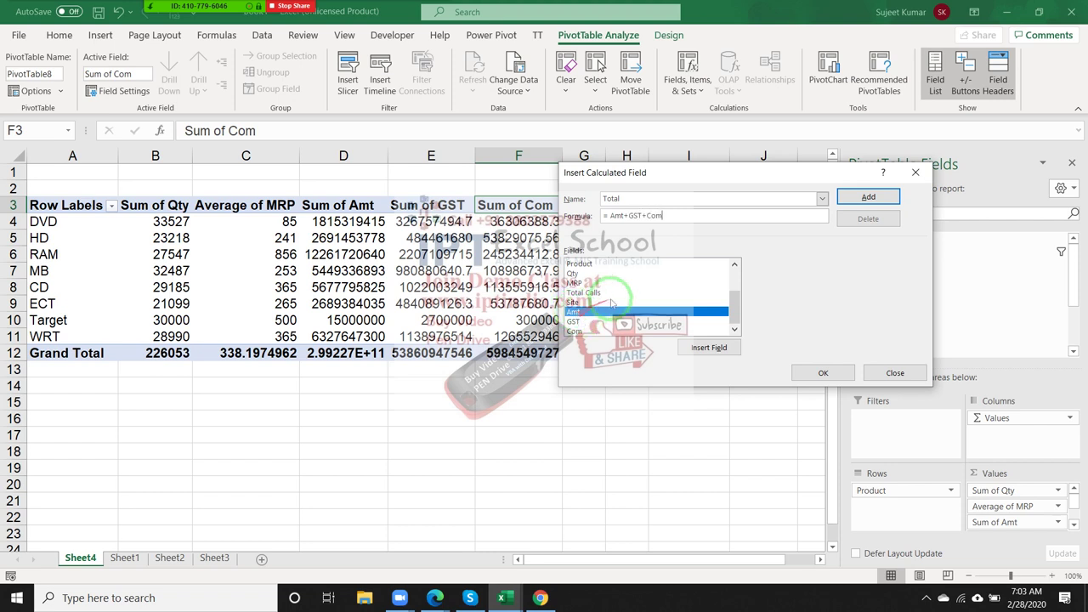
{"action": "left_click", "coordinate": [887, 200]}
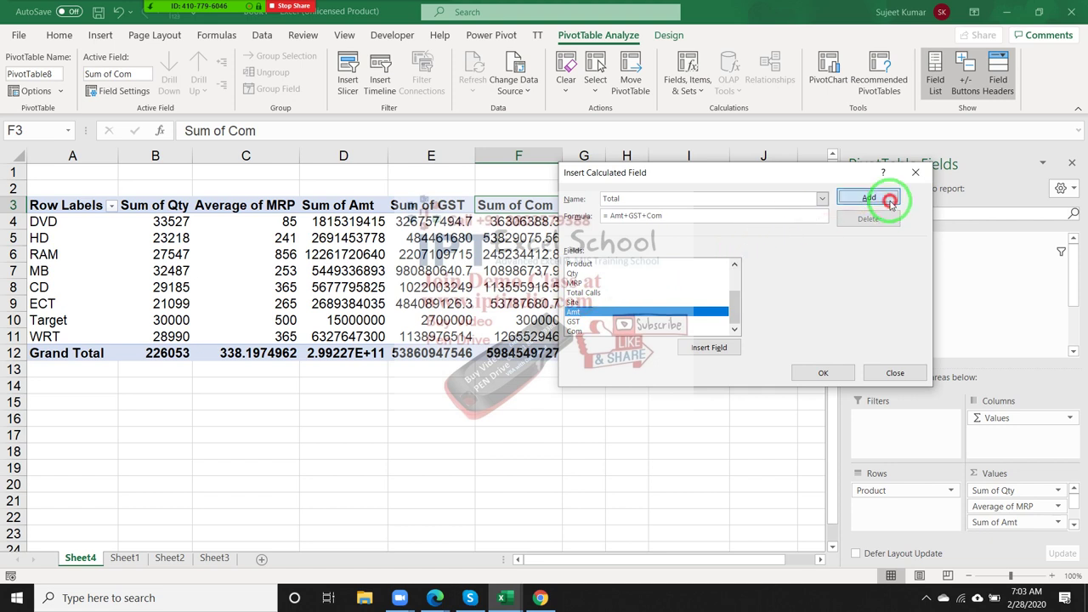
{"action": "left_click", "coordinate": [837, 373]}
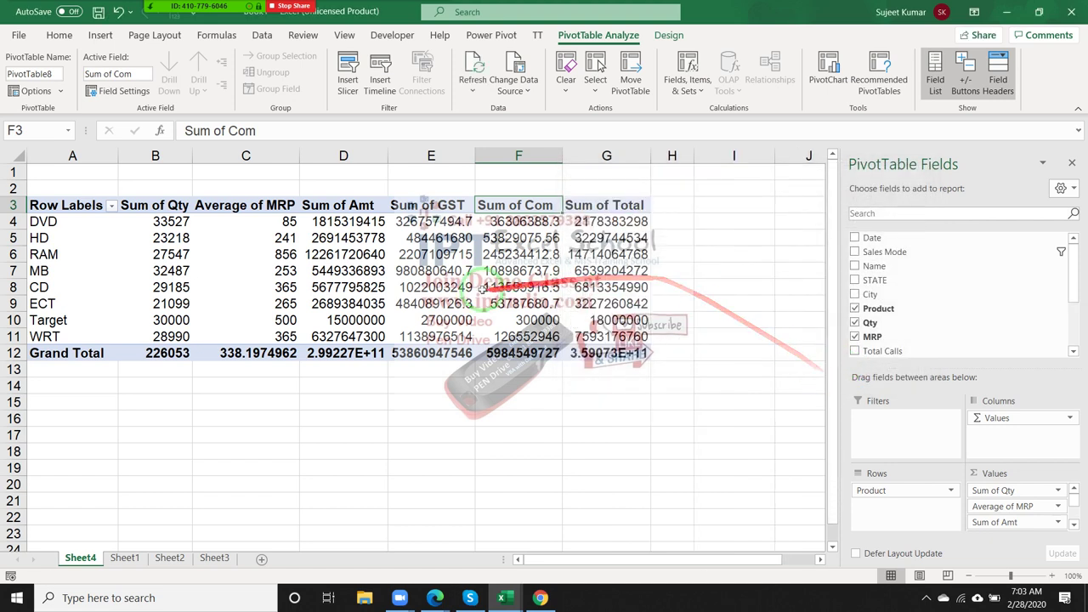
Review the calculated values D4:G12 while muting two meeting participants
{"action": "left_click_drag", "start_coordinate": [343, 221], "coordinate": [608, 346]}
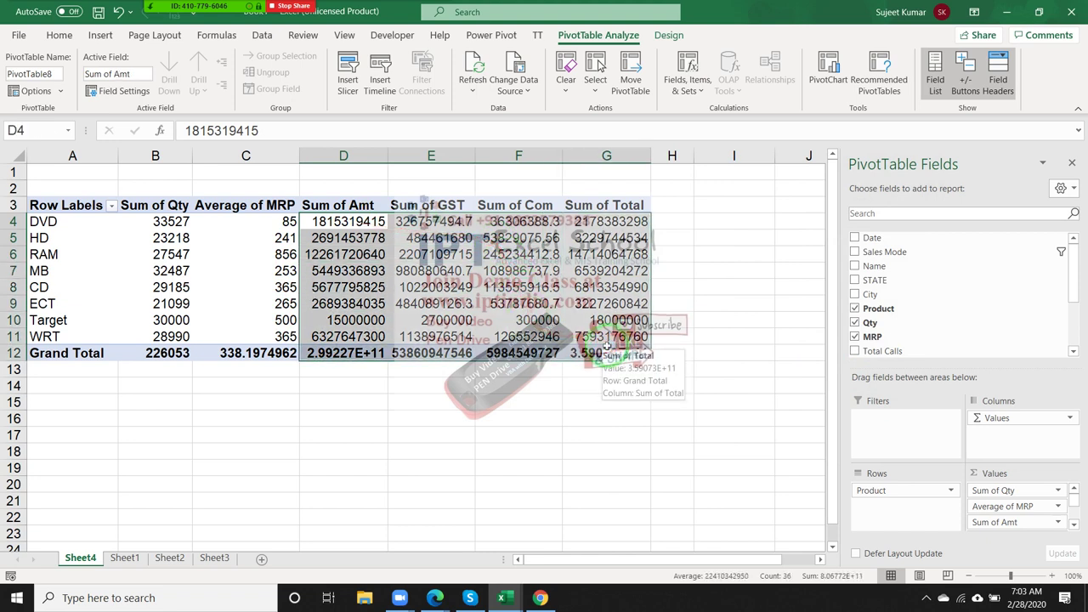
{"action": "left_click", "coordinate": [173, 14]}
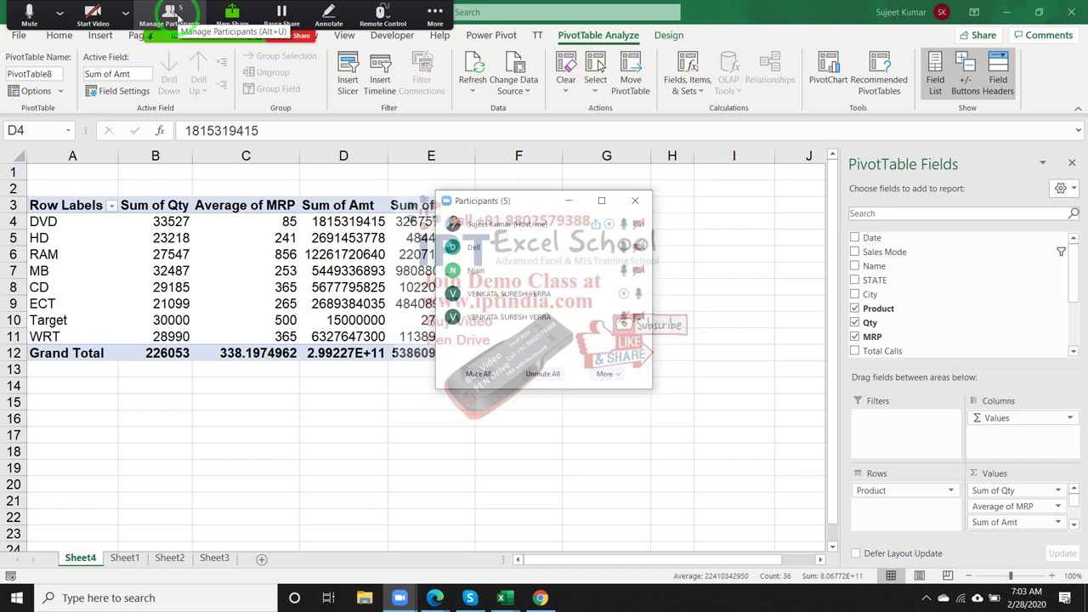
{"action": "mouse_move", "coordinate": [544, 247]}
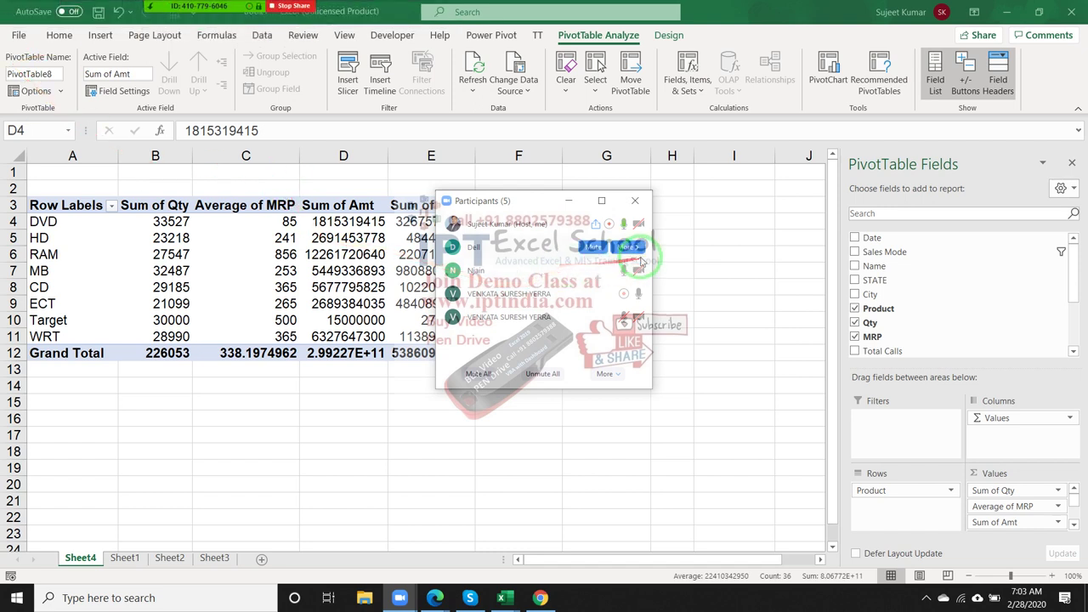
{"action": "left_click", "coordinate": [639, 253]}
{"action": "left_click", "coordinate": [678, 298]}
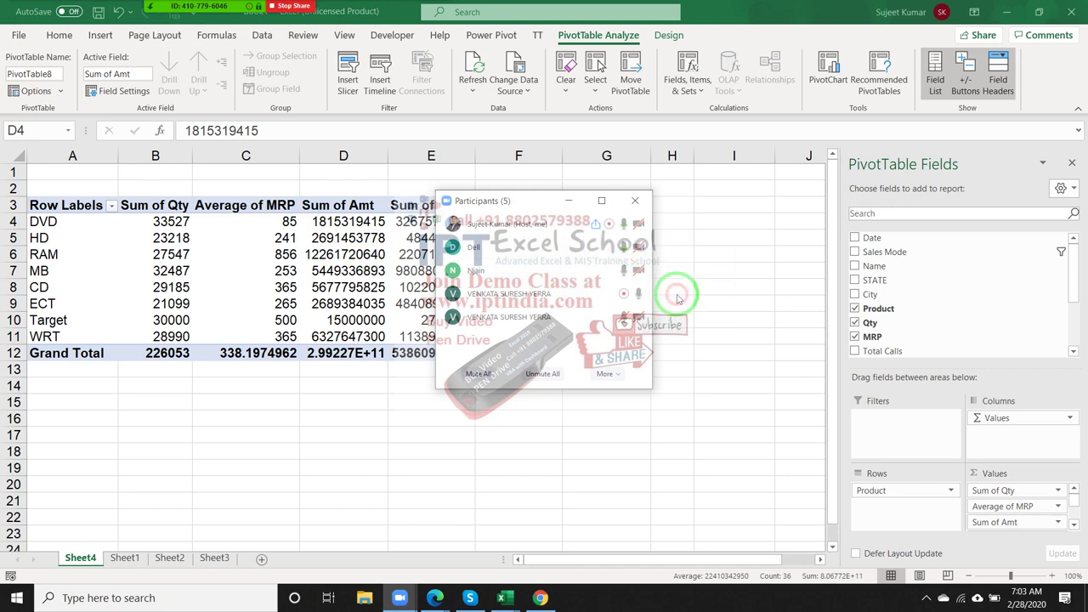
{"action": "left_click", "coordinate": [642, 203]}
{"action": "key", "text": "ctrl+shift+End"}
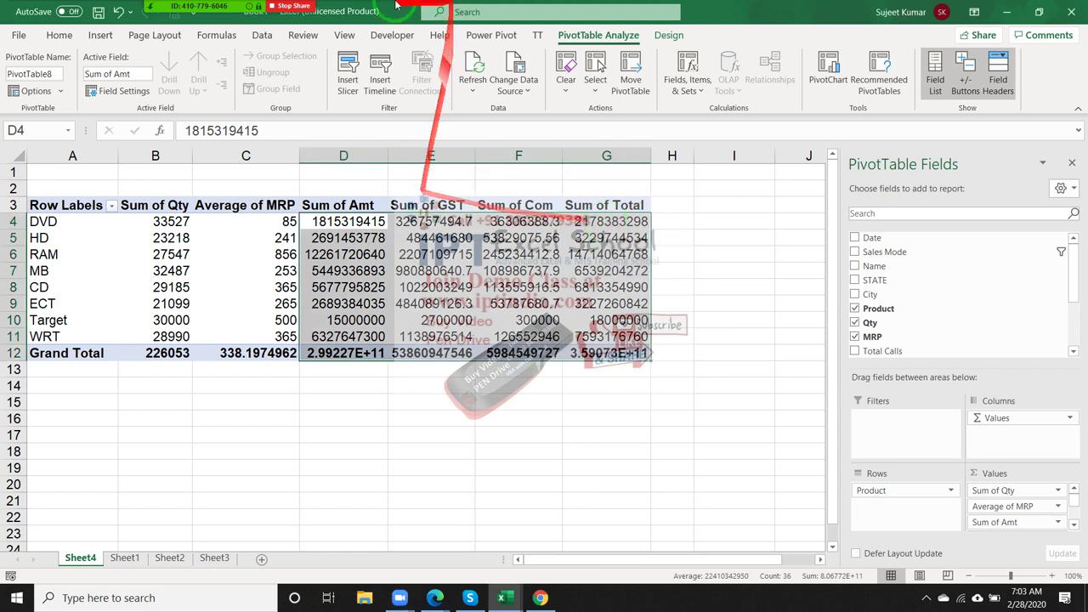
{"action": "left_click", "coordinate": [186, 10]}
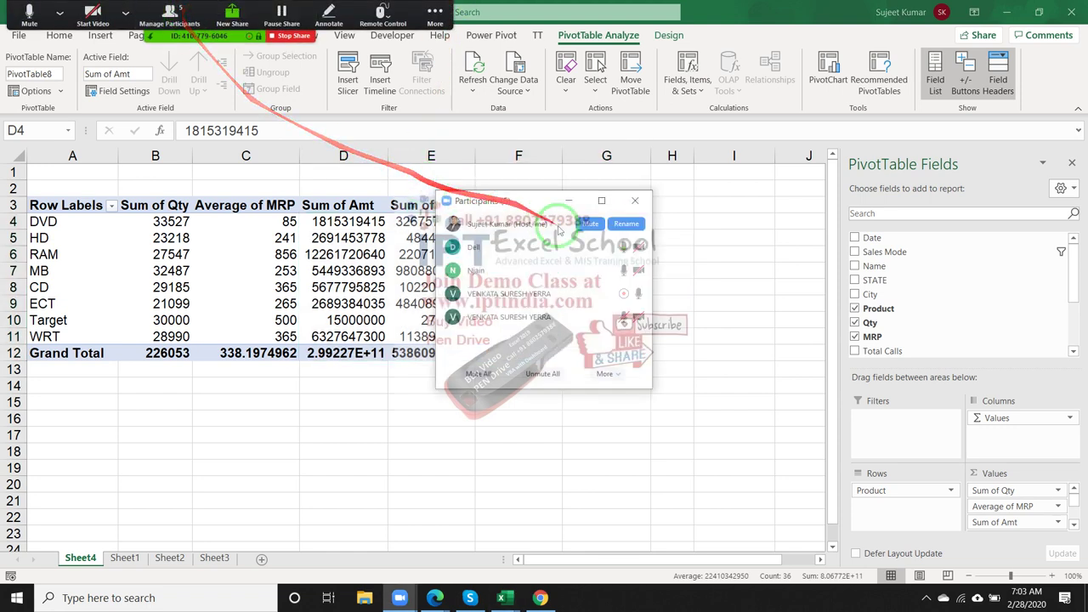
{"action": "mouse_move", "coordinate": [595, 224]}
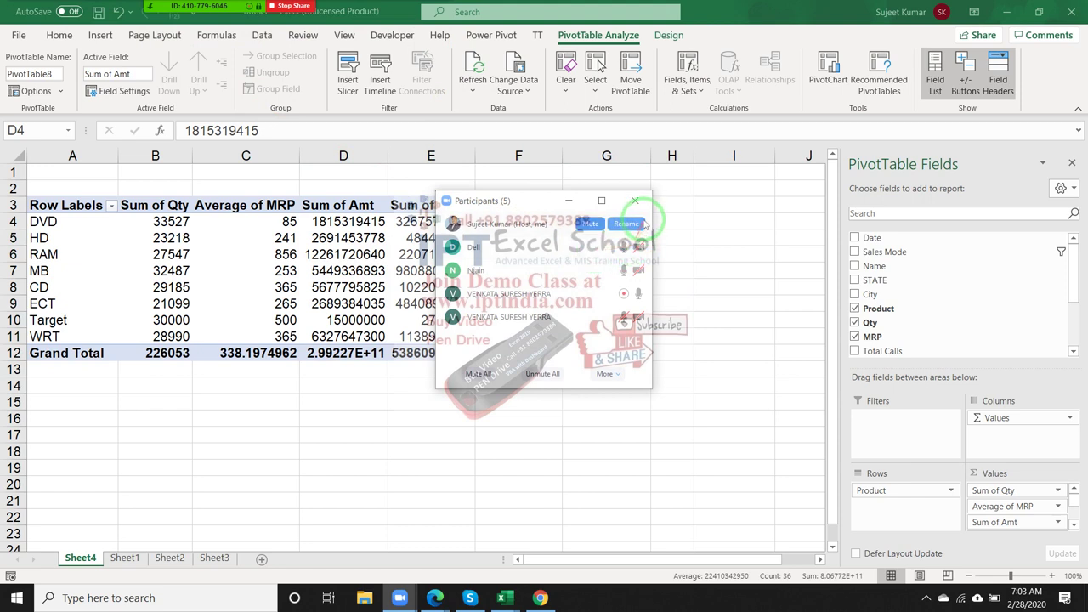
{"action": "left_click", "coordinate": [635, 201]}
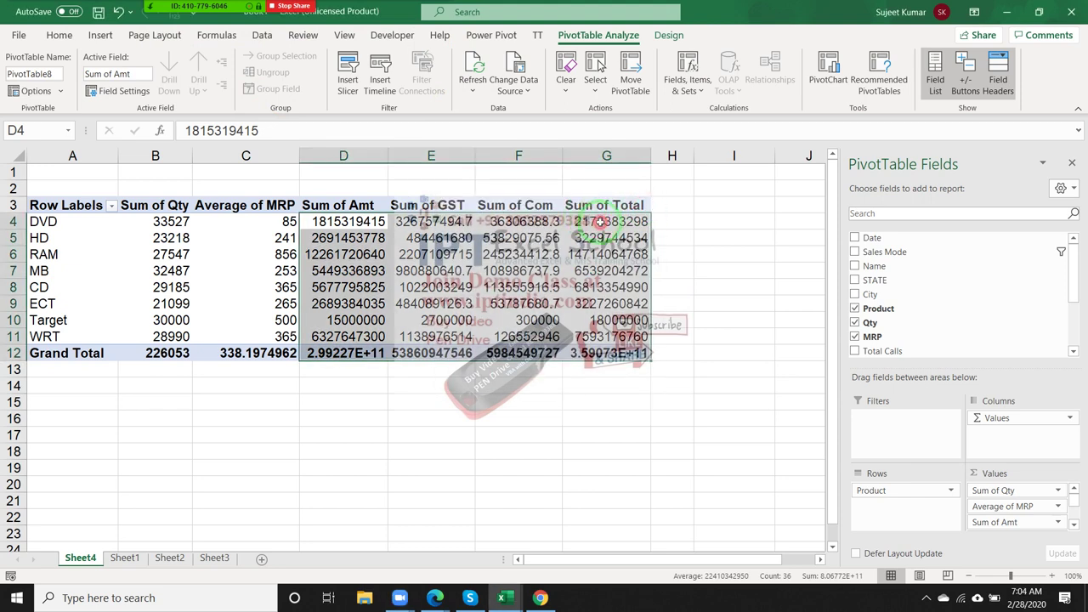
Drill into a pivot value to list the underlying WRT records on new Sheet5
{"action": "left_click", "coordinate": [588, 219]}
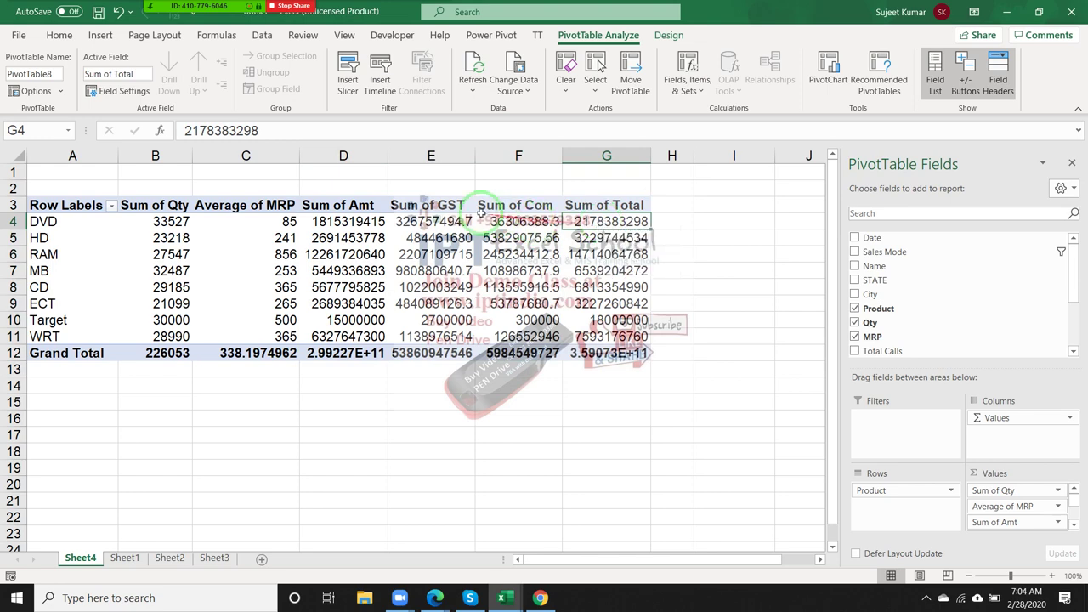
{"action": "mouse_move", "coordinate": [344, 223]}
{"action": "left_mouse_down"}
{"action": "mouse_move", "coordinate": [578, 253]}
{"action": "mouse_move", "coordinate": [598, 330]}
{"action": "left_mouse_up"}
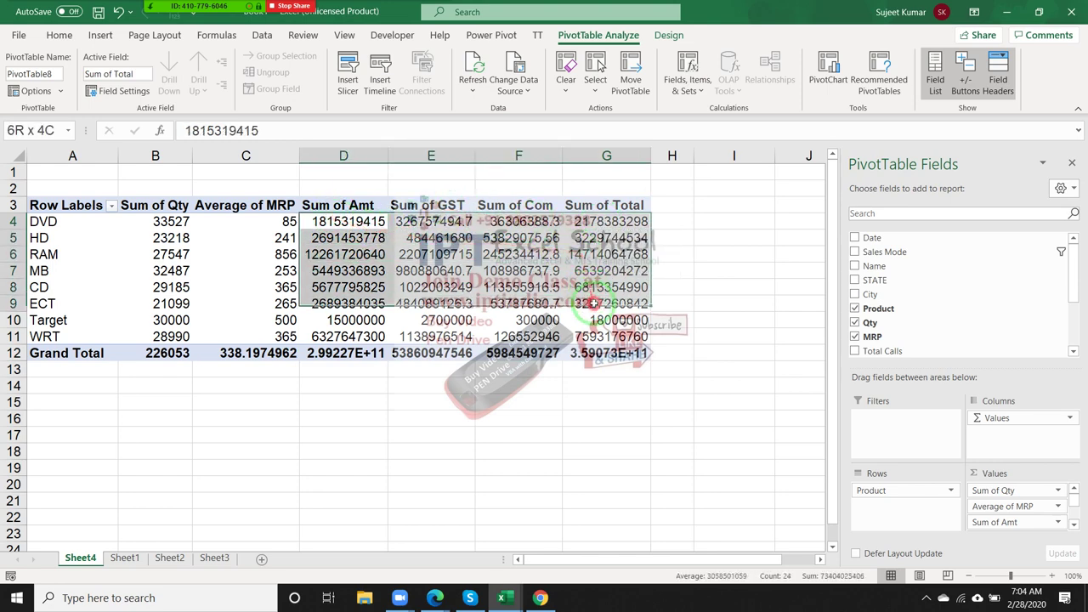
{"action": "double_click", "coordinate": [597, 332]}
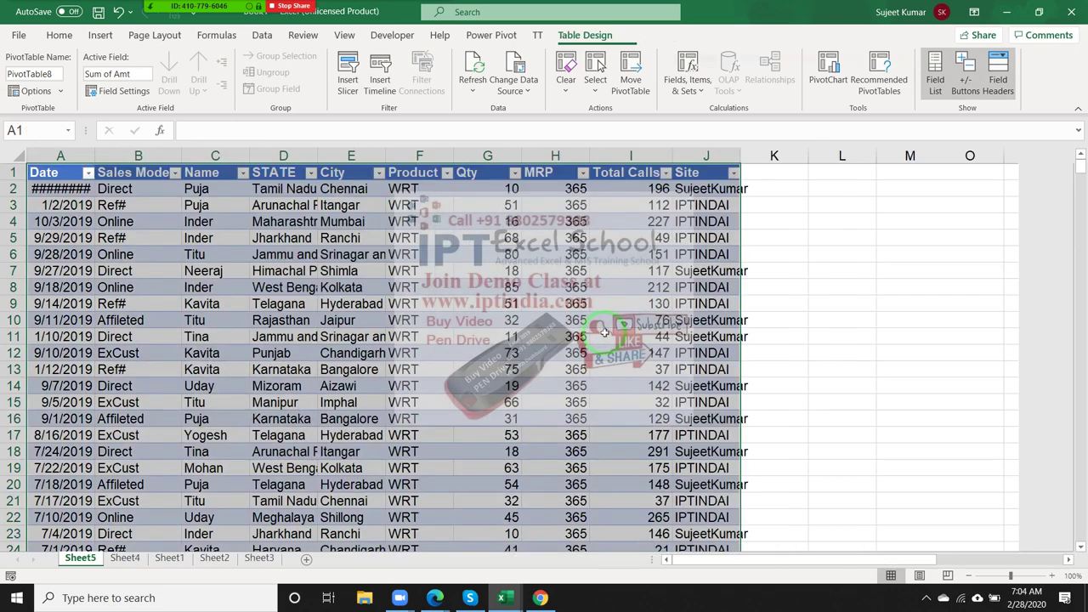
Delete the Sheet5 worksheet and return to Sheet1's raw sales data
{"action": "right_click", "coordinate": [81, 557]}
{"action": "left_click", "coordinate": [127, 377]}
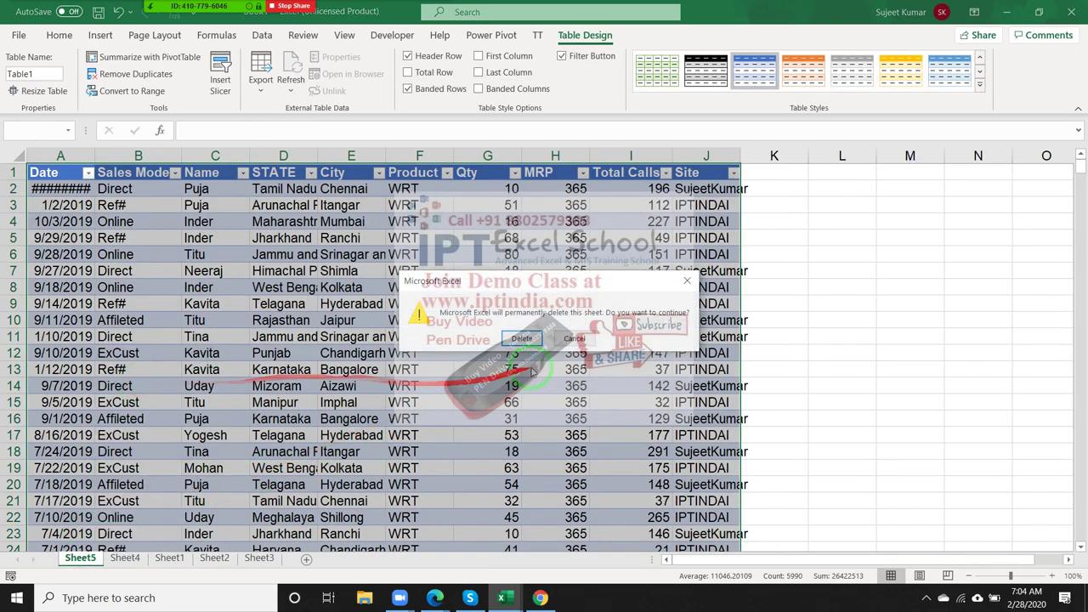
{"action": "left_click", "coordinate": [522, 339]}
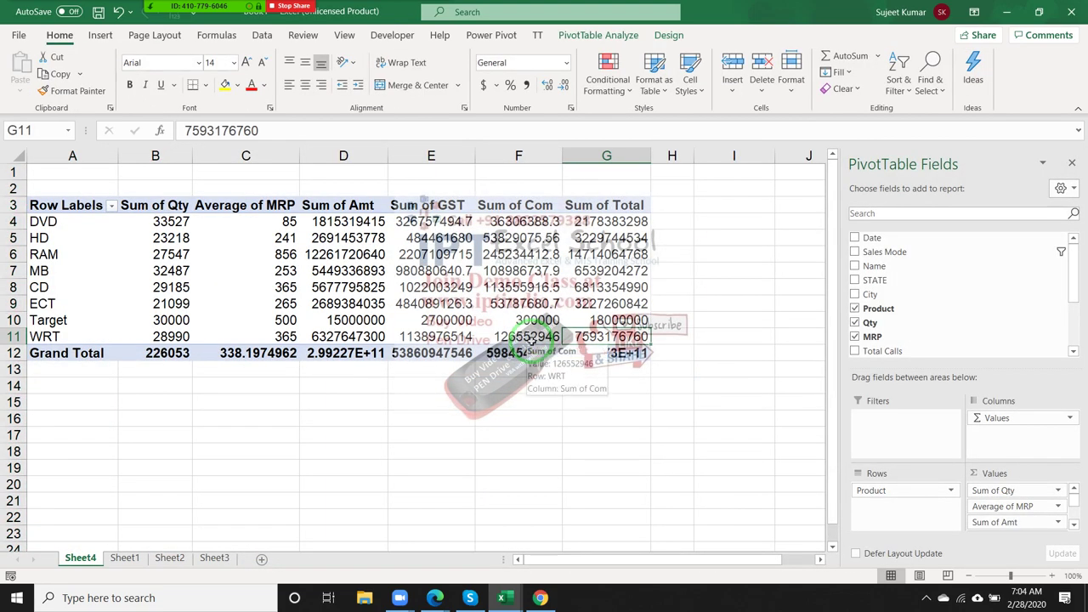
{"action": "left_click", "coordinate": [133, 570]}
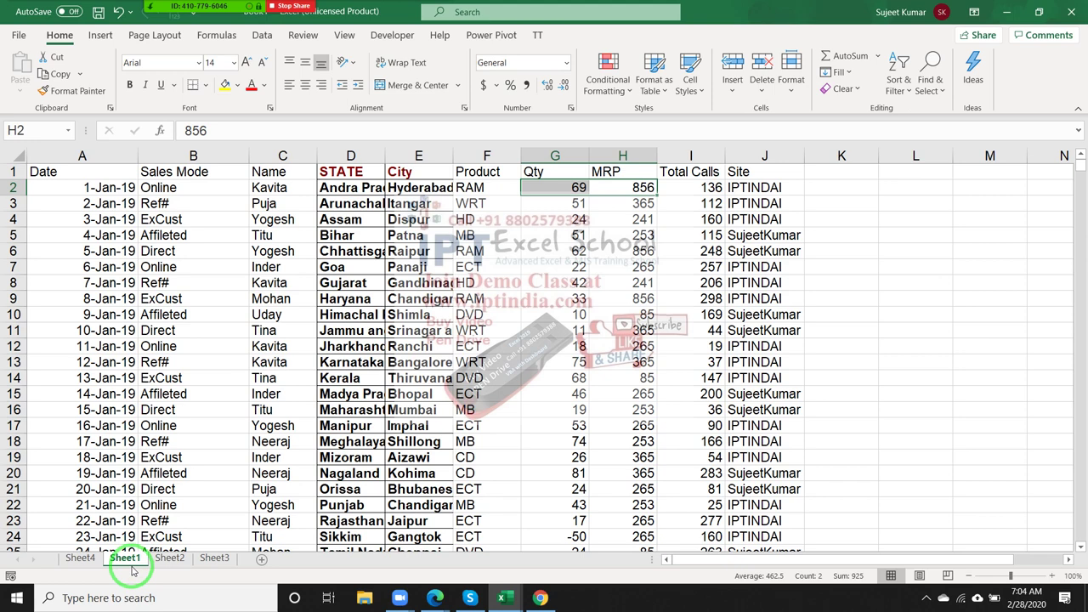
Check the sum of Total Calls values, then select a cell in the sales data
{"action": "left_click", "coordinate": [687, 299]}
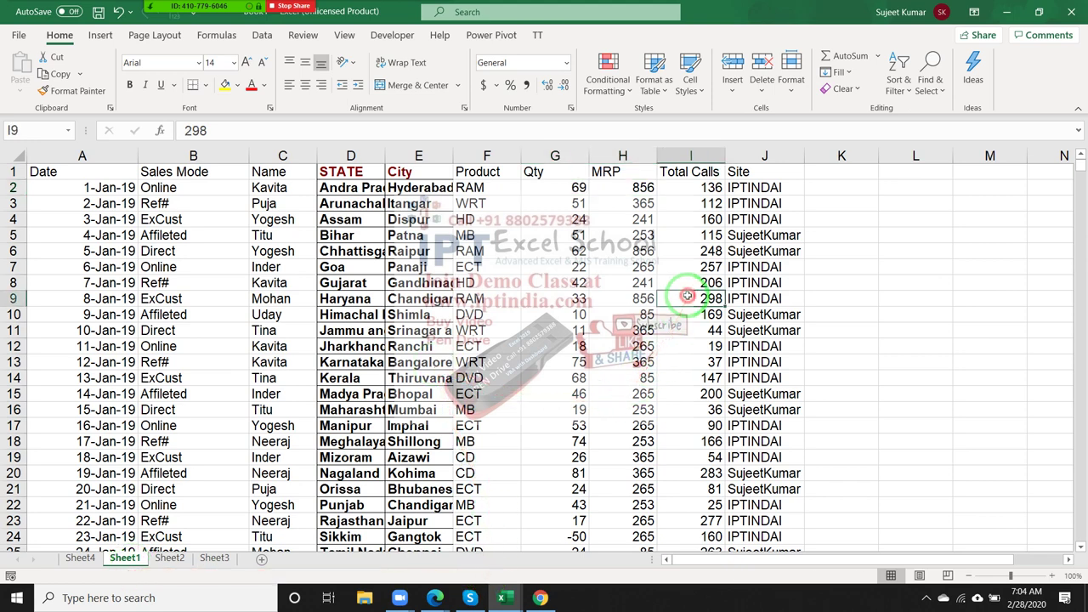
{"action": "left_click_drag", "start_coordinate": [693, 204], "coordinate": [693, 220]}
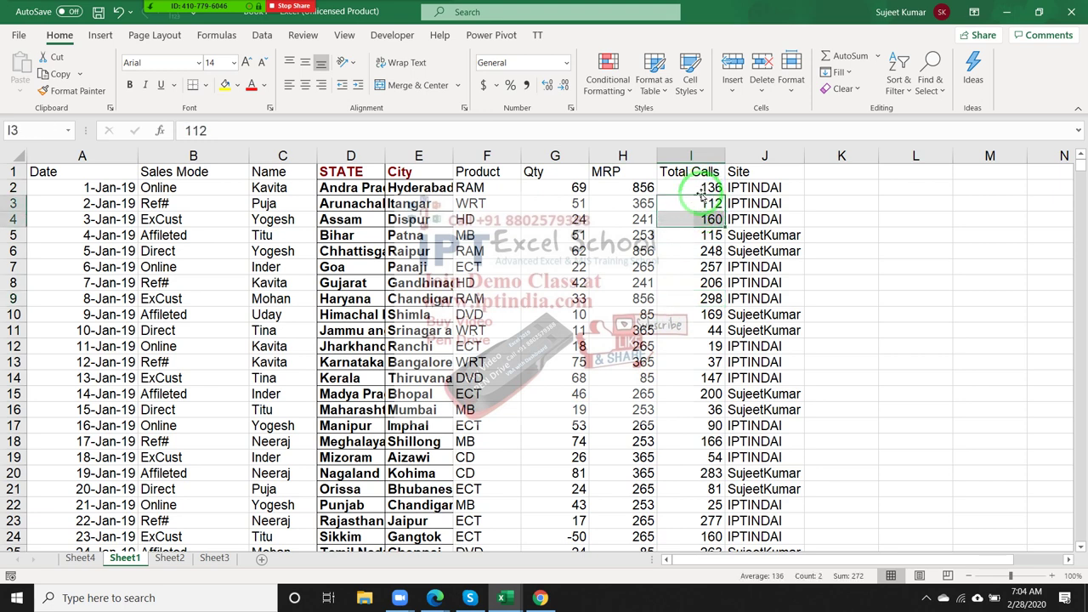
{"action": "left_click", "coordinate": [705, 188]}
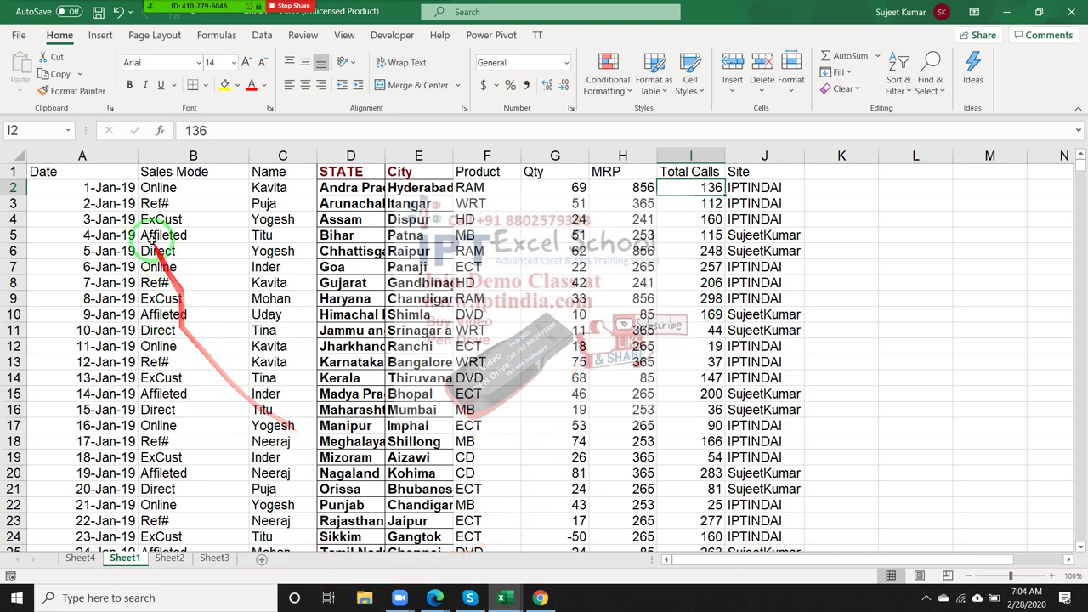
{"action": "left_click", "coordinate": [121, 181]}
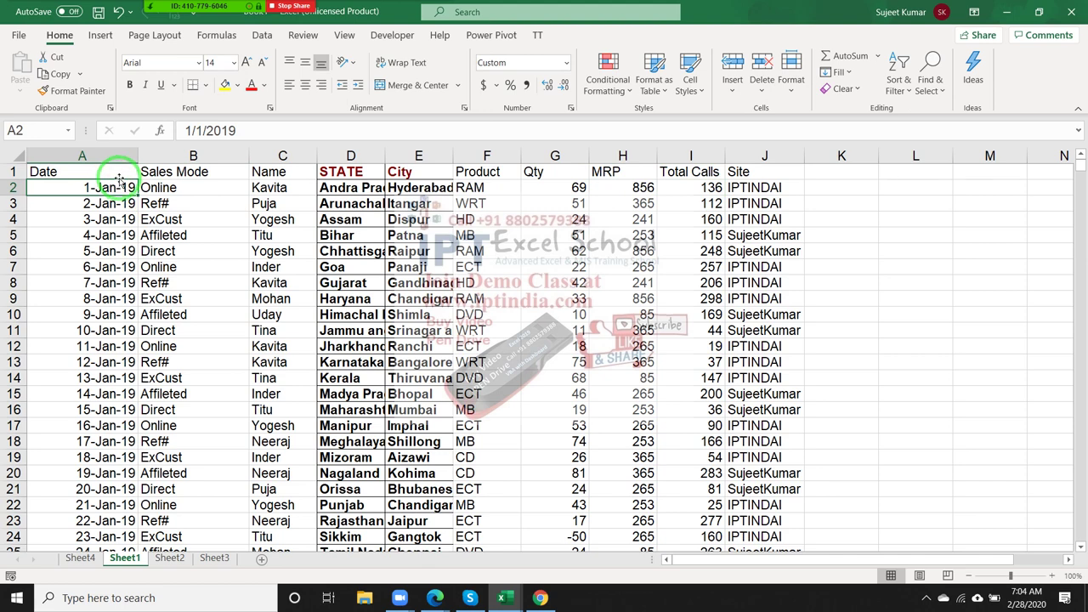
{"action": "left_click", "coordinate": [263, 42]}
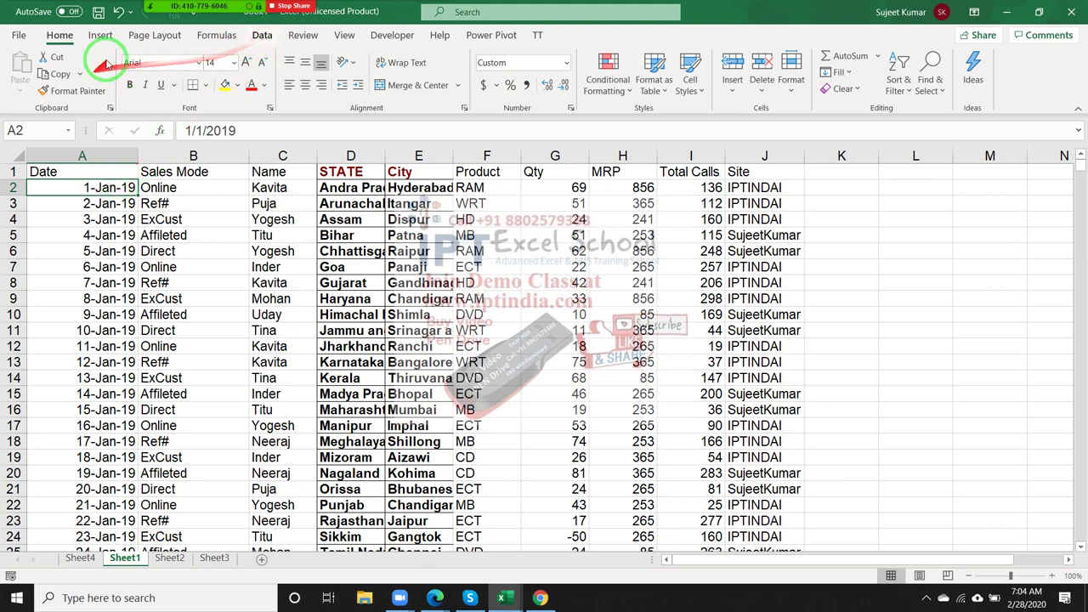
{"action": "left_click", "coordinate": [59, 35]}
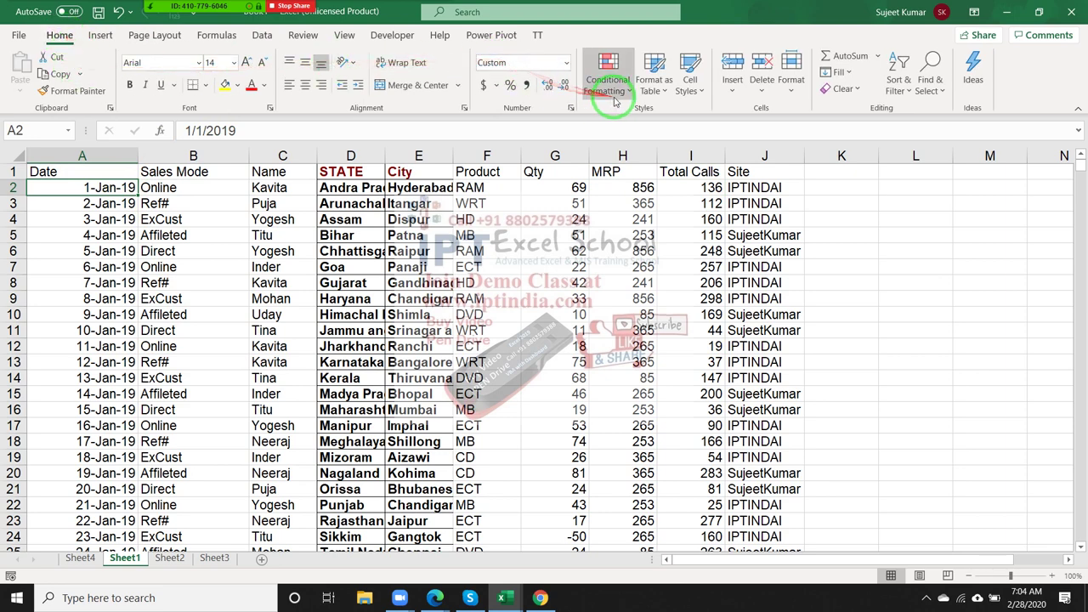
{"action": "left_click", "coordinate": [265, 38]}
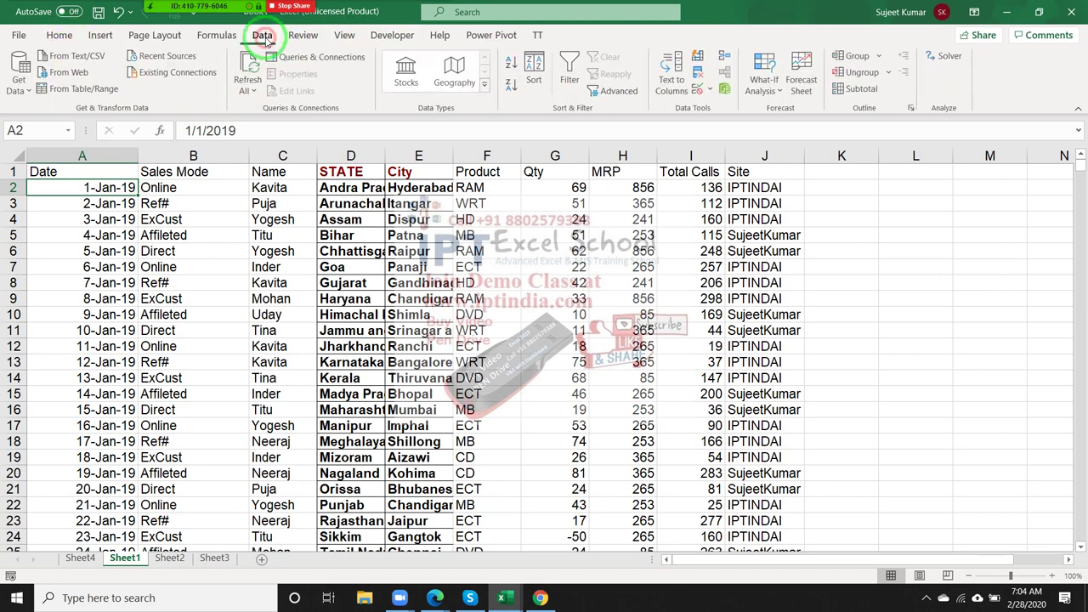
{"action": "left_click", "coordinate": [97, 38]}
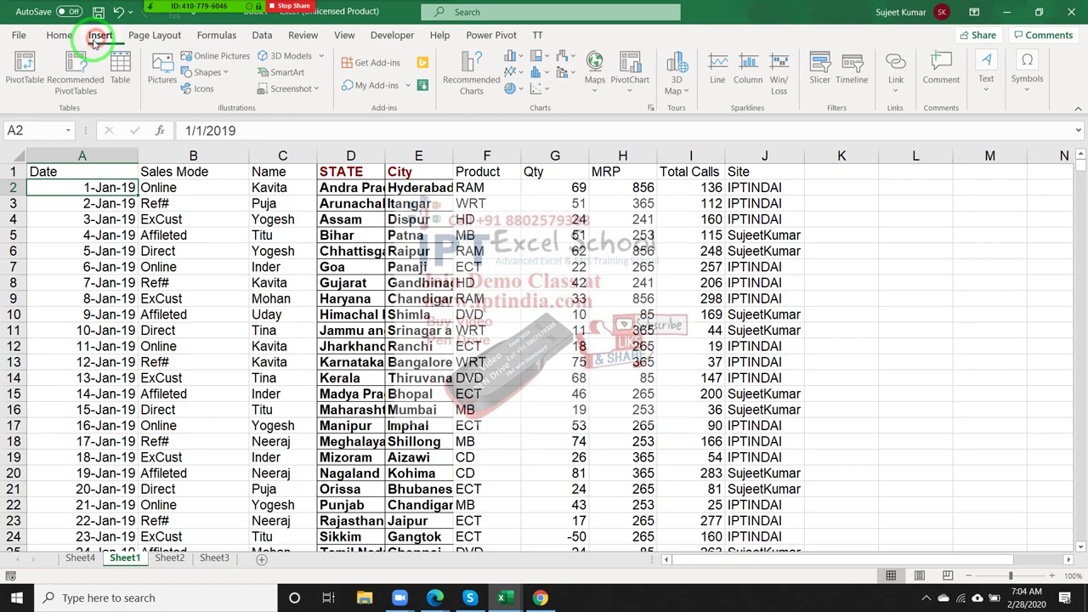
Create a pivot table on a new sheet with Name in Rows and Total Calls in Values
{"action": "left_click", "coordinate": [25, 68]}
{"action": "left_click", "coordinate": [806, 397]}
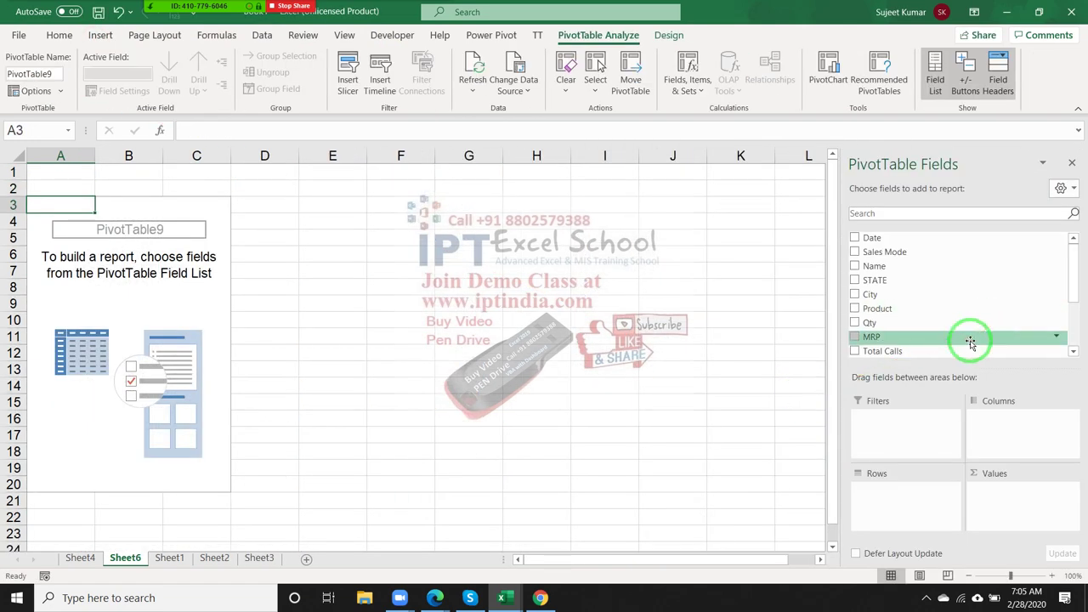
{"action": "left_click_drag", "start_coordinate": [942, 267], "coordinate": [943, 485]}
{"action": "left_click_drag", "start_coordinate": [915, 351], "coordinate": [1040, 509]}
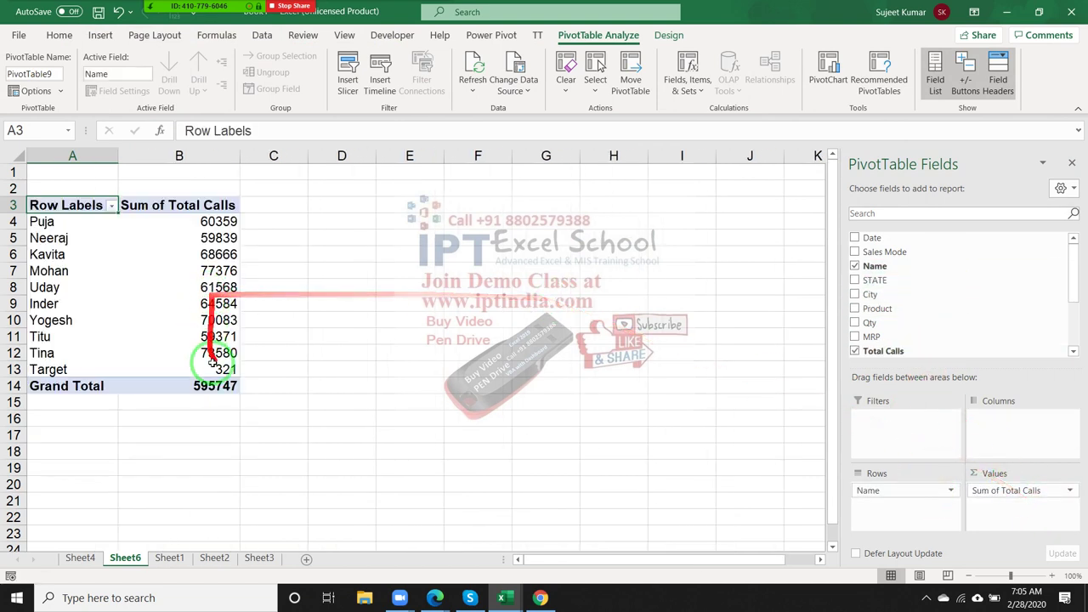
{"action": "left_click", "coordinate": [206, 223]}
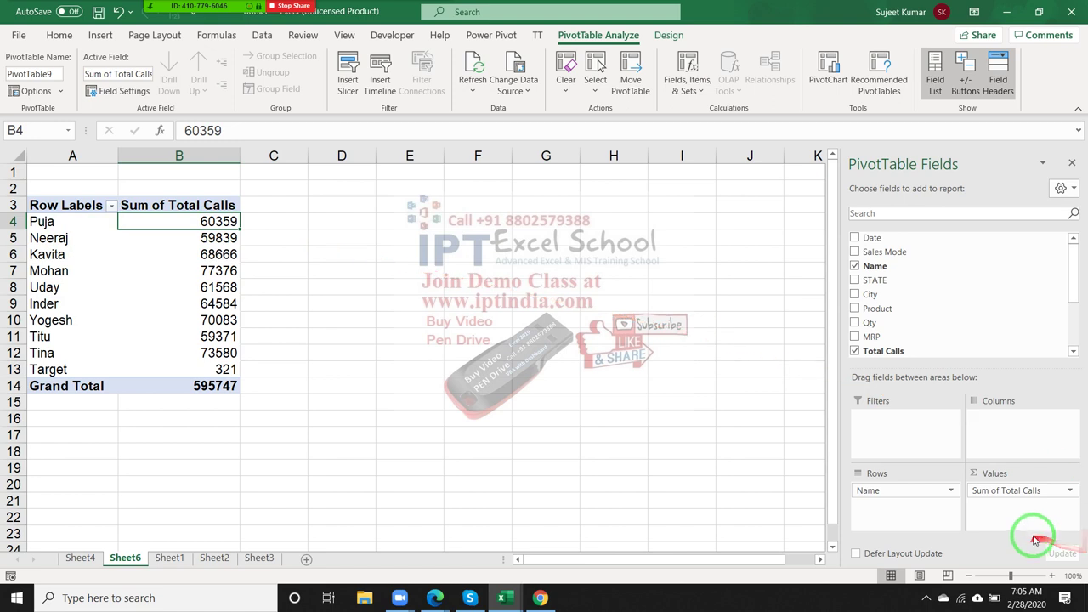
Change the Total Calls summary from Sum to Max
{"action": "left_click", "coordinate": [1020, 492]}
{"action": "left_click", "coordinate": [1020, 463]}
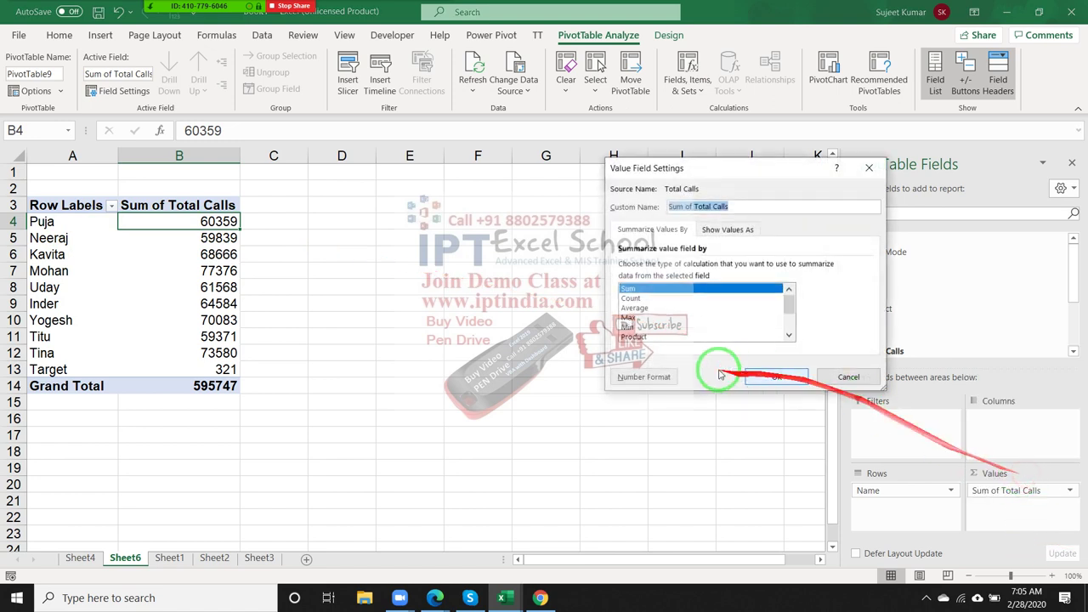
{"action": "left_click", "coordinate": [629, 317]}
{"action": "left_click", "coordinate": [776, 376]}
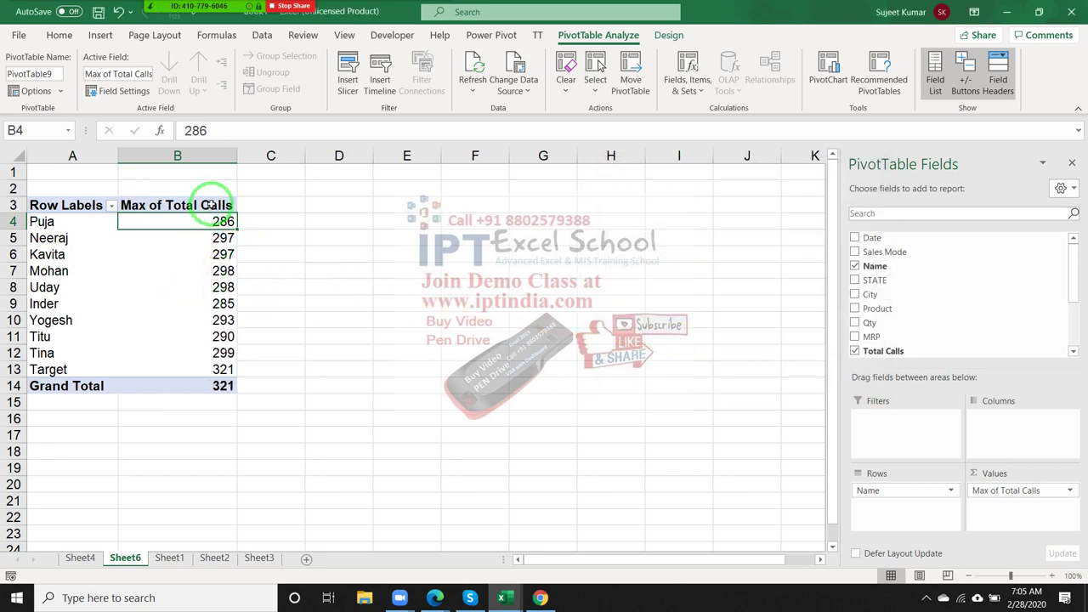
{"action": "left_click", "coordinate": [210, 205]}
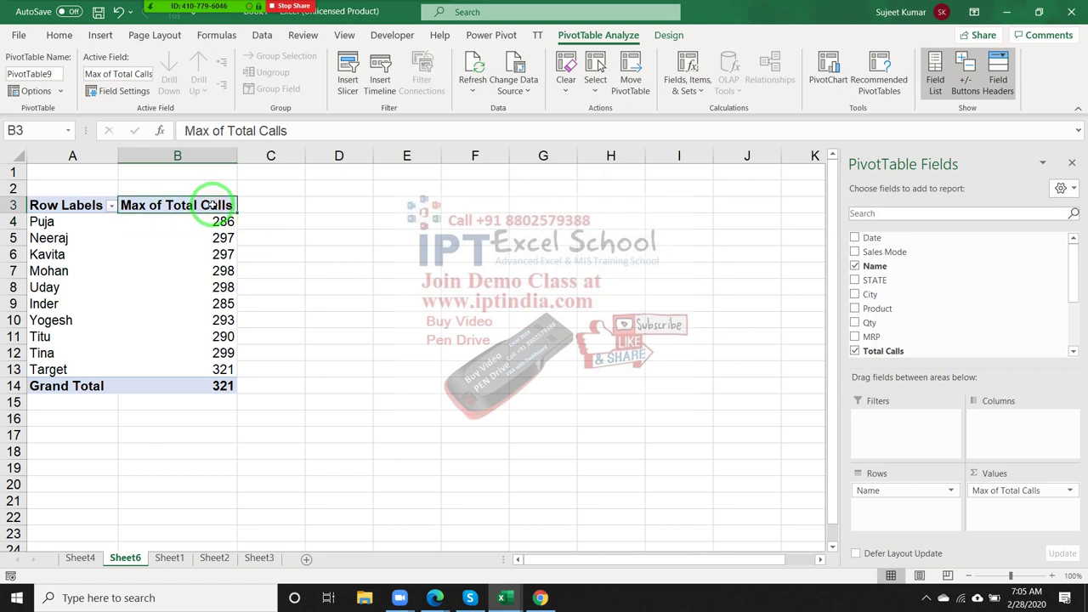
Add calculated field INC = IF(MAX('Total Calls')<=200,5000,10000) to the Sheet6 pivot
{"action": "left_click", "coordinate": [696, 85]}
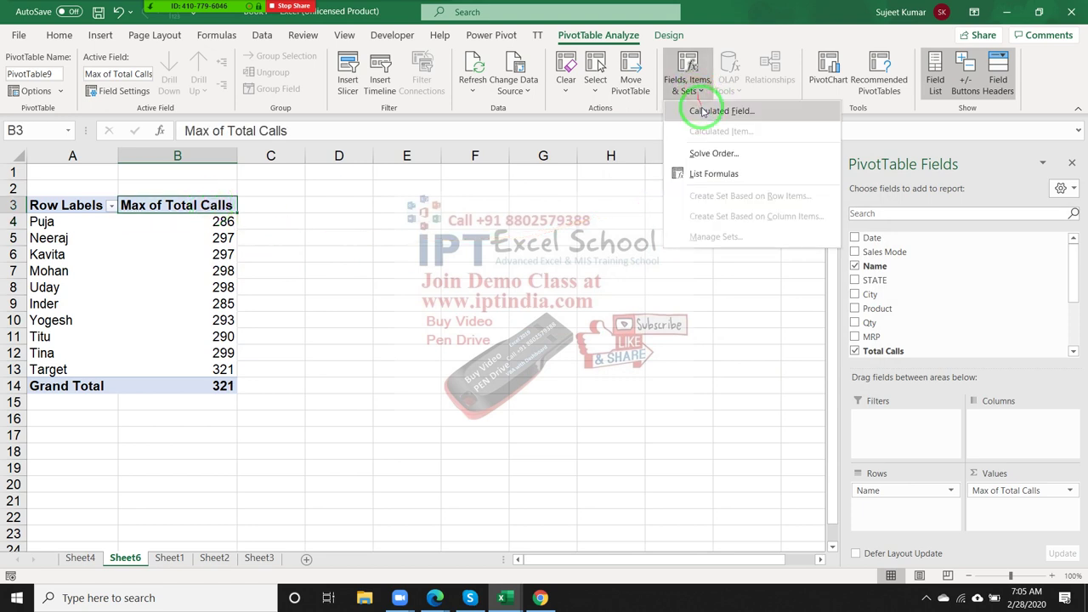
{"action": "left_click", "coordinate": [702, 111]}
{"action": "type", "text": "=if(max("}
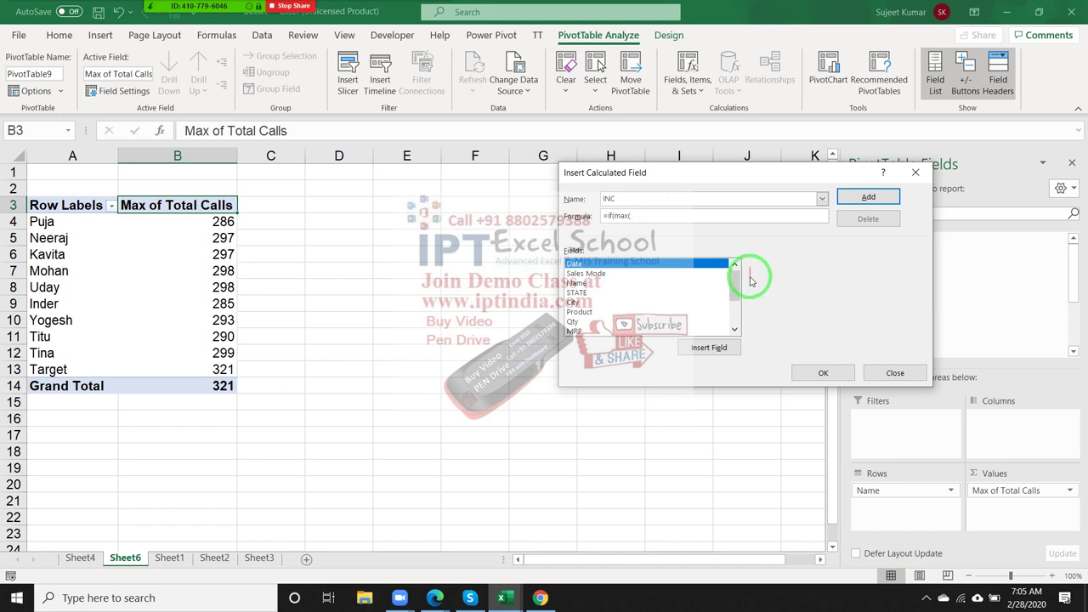
{"action": "left_click", "coordinate": [739, 317]}
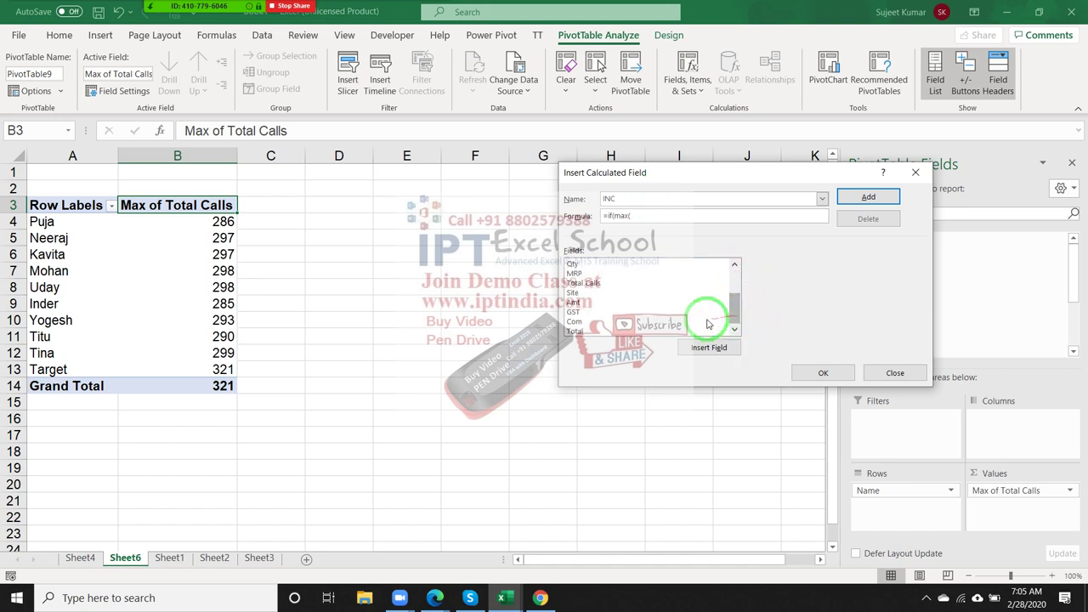
{"action": "double_click", "coordinate": [614, 331]}
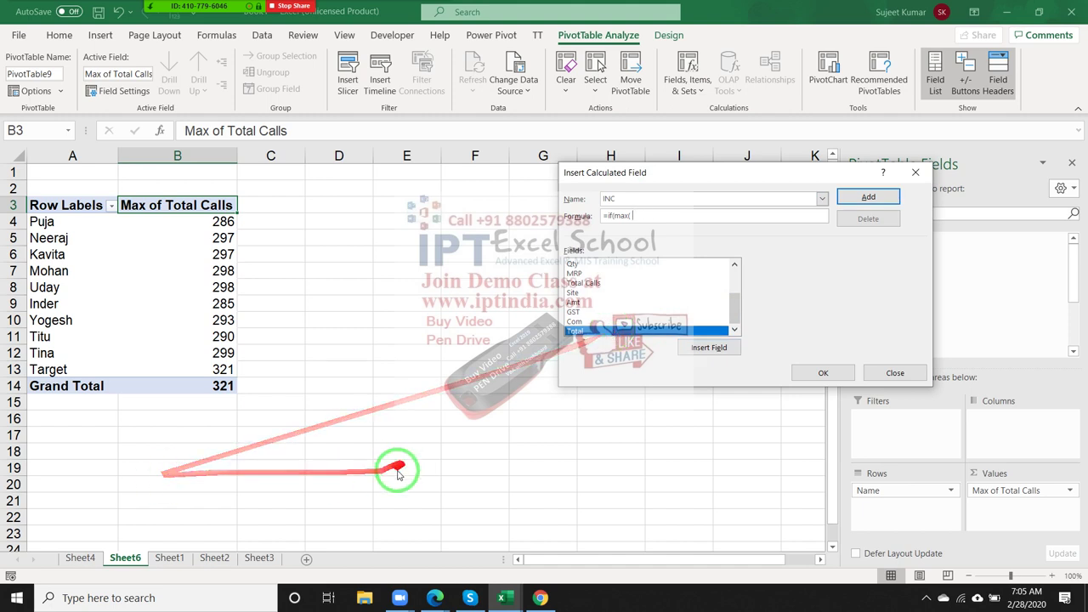
{"action": "left_click", "coordinate": [608, 283]}
{"action": "double_click", "coordinate": [609, 284]}
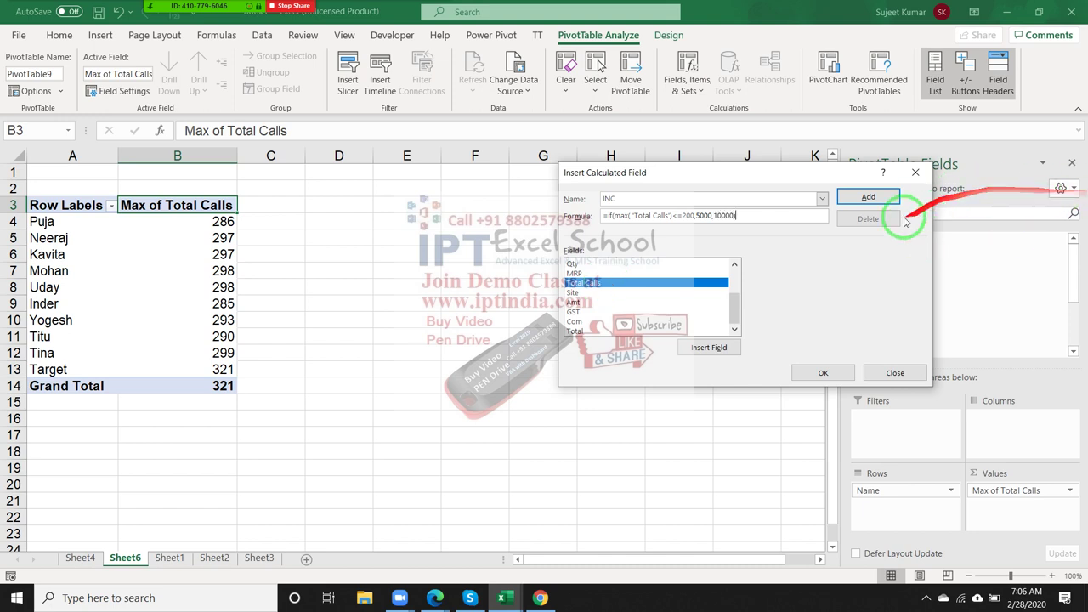
{"action": "left_click", "coordinate": [864, 199]}
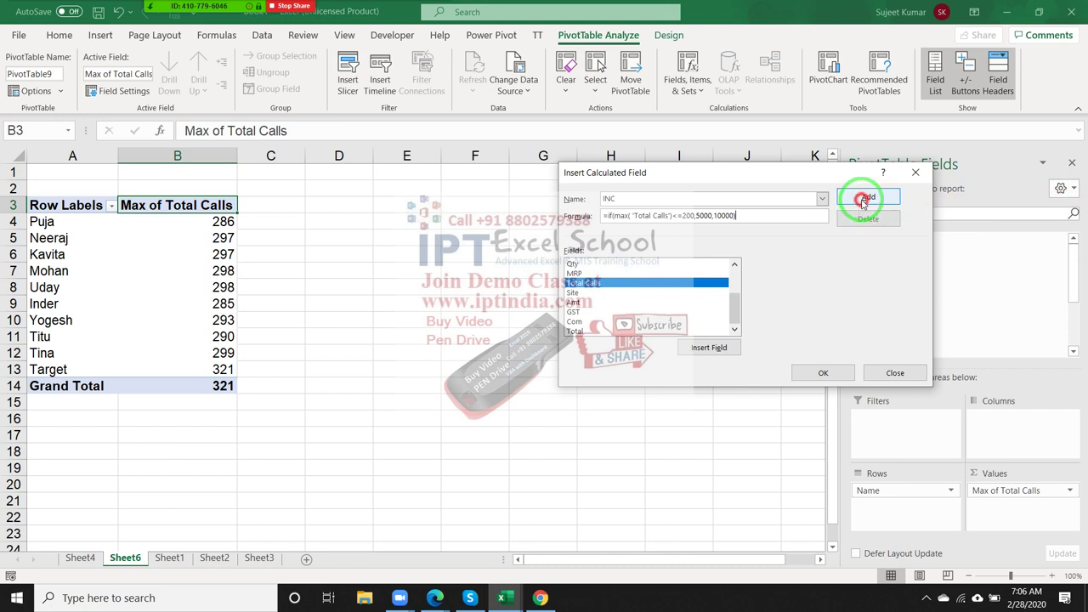
{"action": "left_click", "coordinate": [829, 373]}
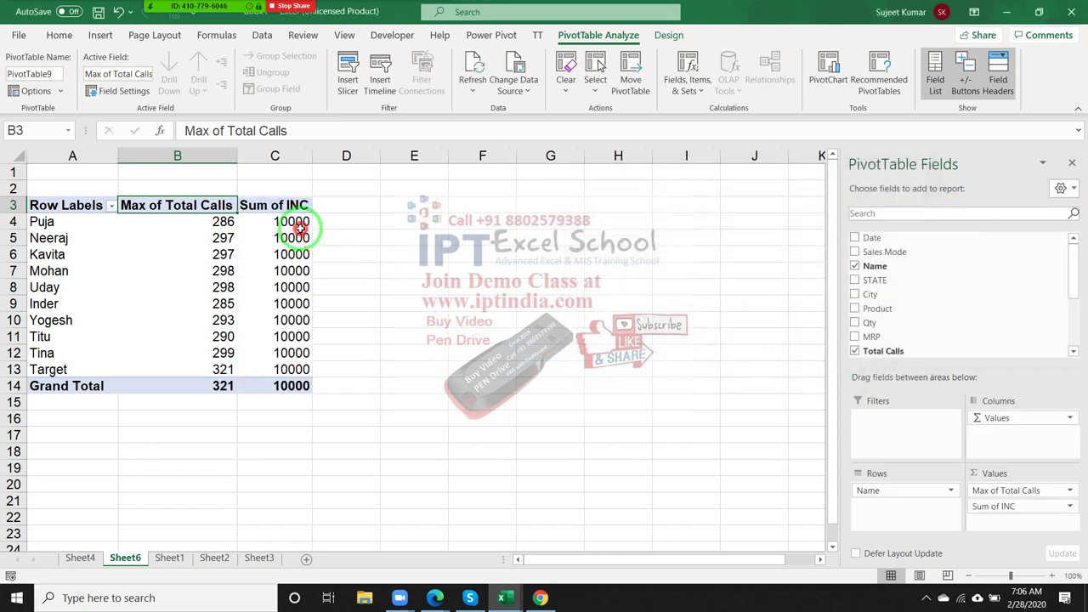
Select the Sum of INC values C4:C13 to confirm each is 10000, then minimize Excel
{"action": "left_click_drag", "start_coordinate": [289, 222], "coordinate": [282, 368]}
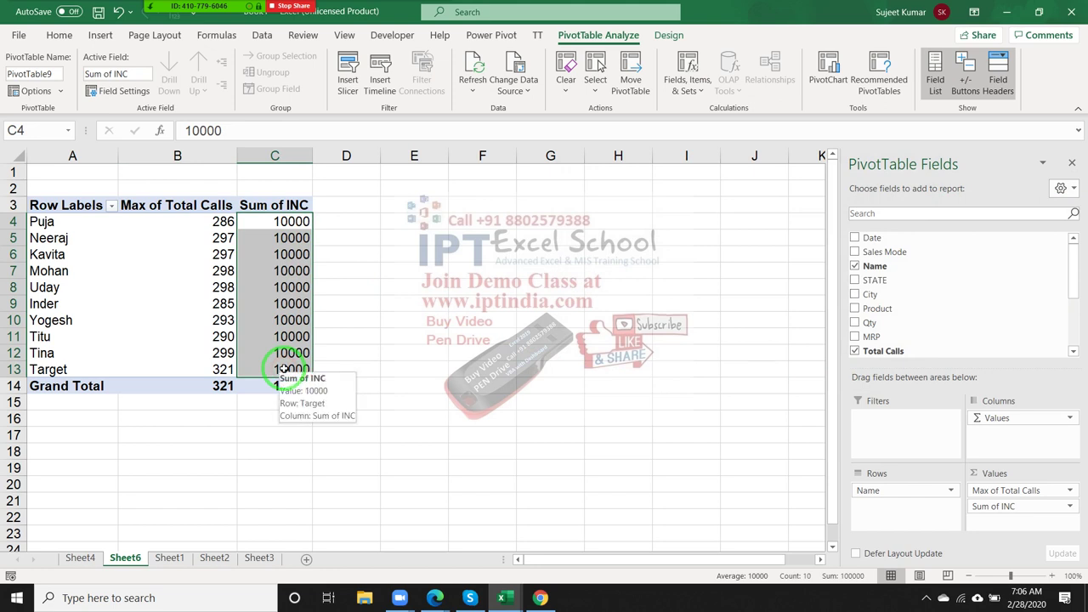
{"action": "left_click", "coordinate": [171, 16]}
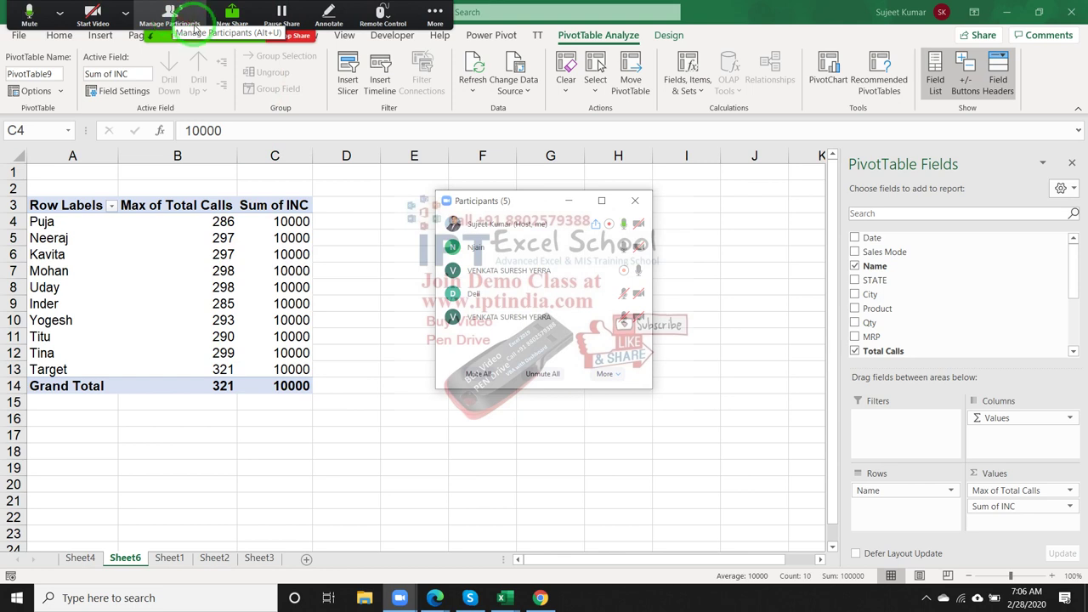
{"action": "left_click", "coordinate": [292, 198]}
{"action": "mouse_move", "coordinate": [291, 221]}
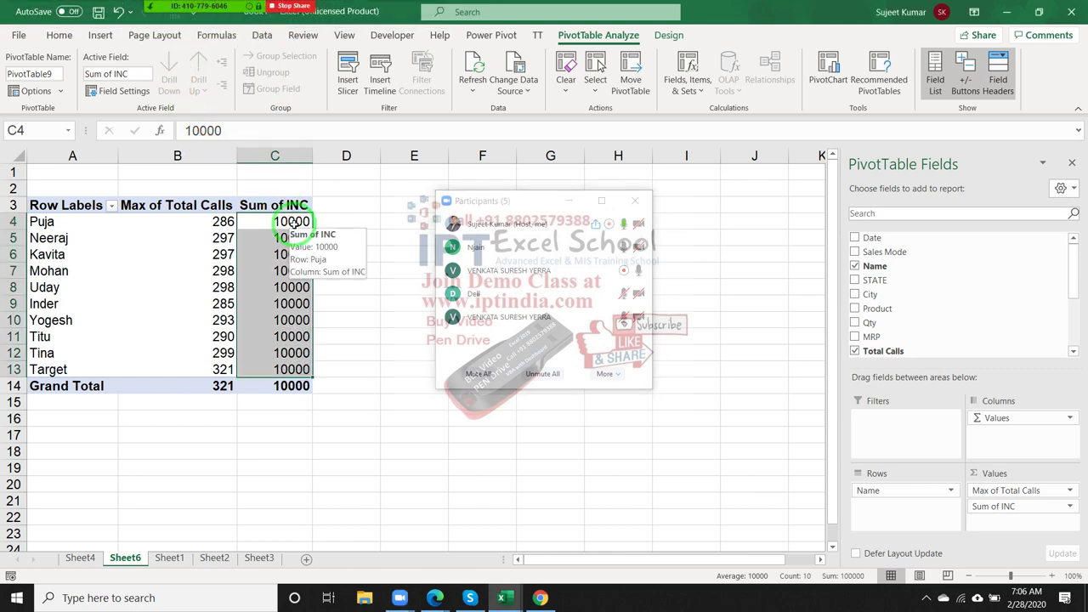
{"action": "left_click", "coordinate": [292, 287]}
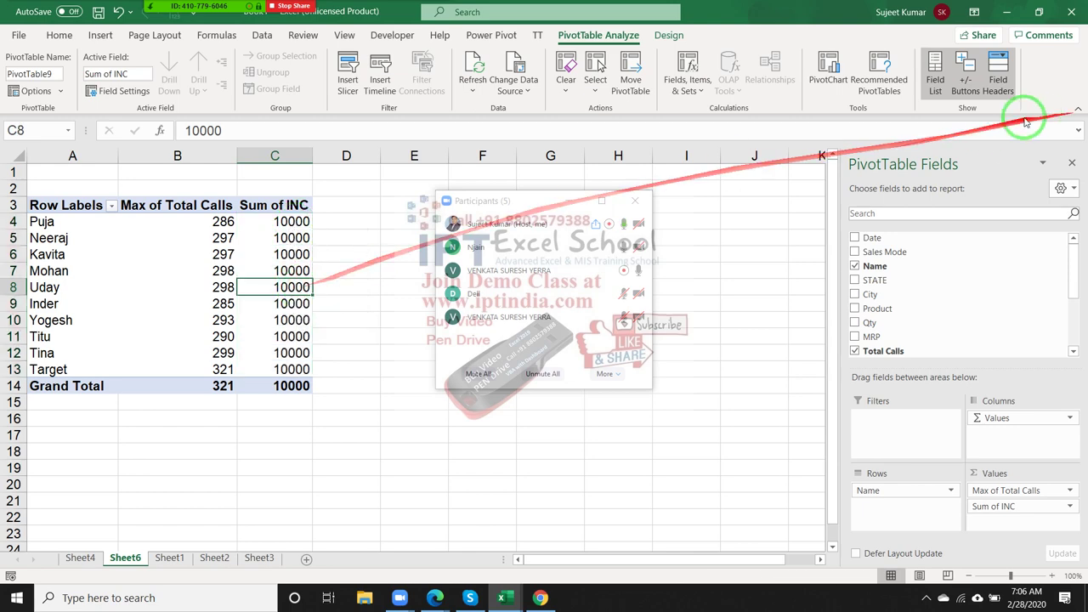
{"action": "left_click", "coordinate": [635, 201]}
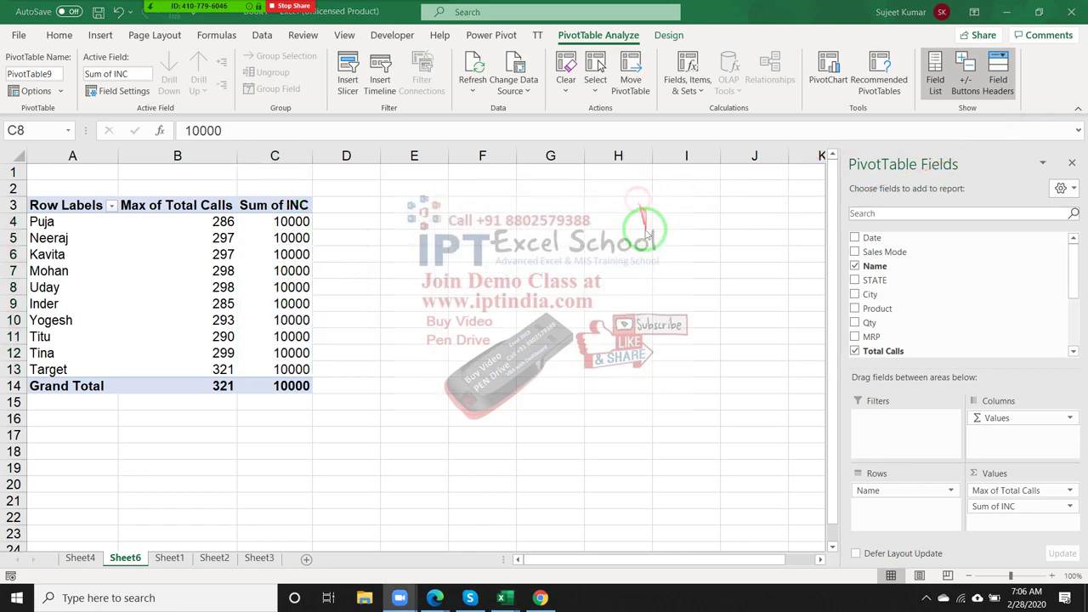